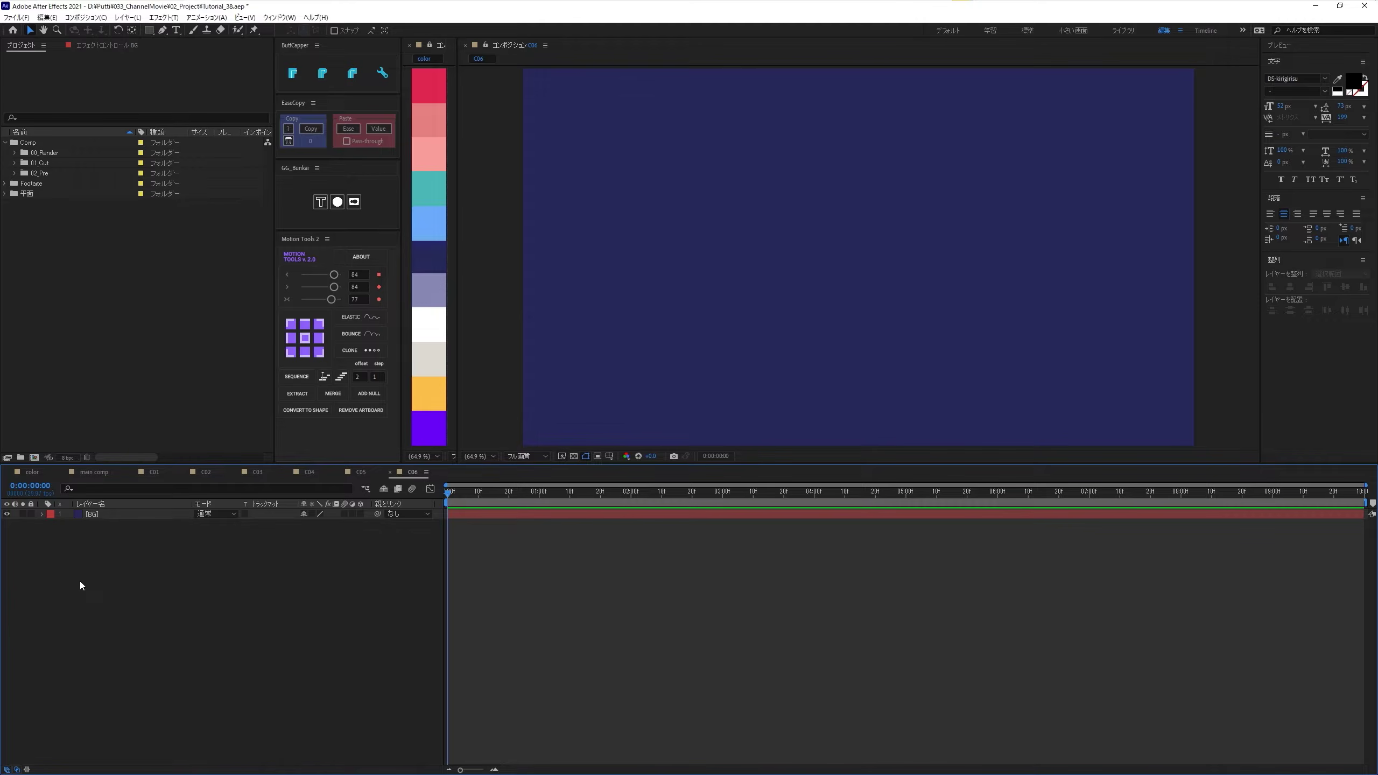
Step: Duplicate the BG layer and lock the lower of the two copies
{"action": "left_click", "coordinate": [86, 516]}
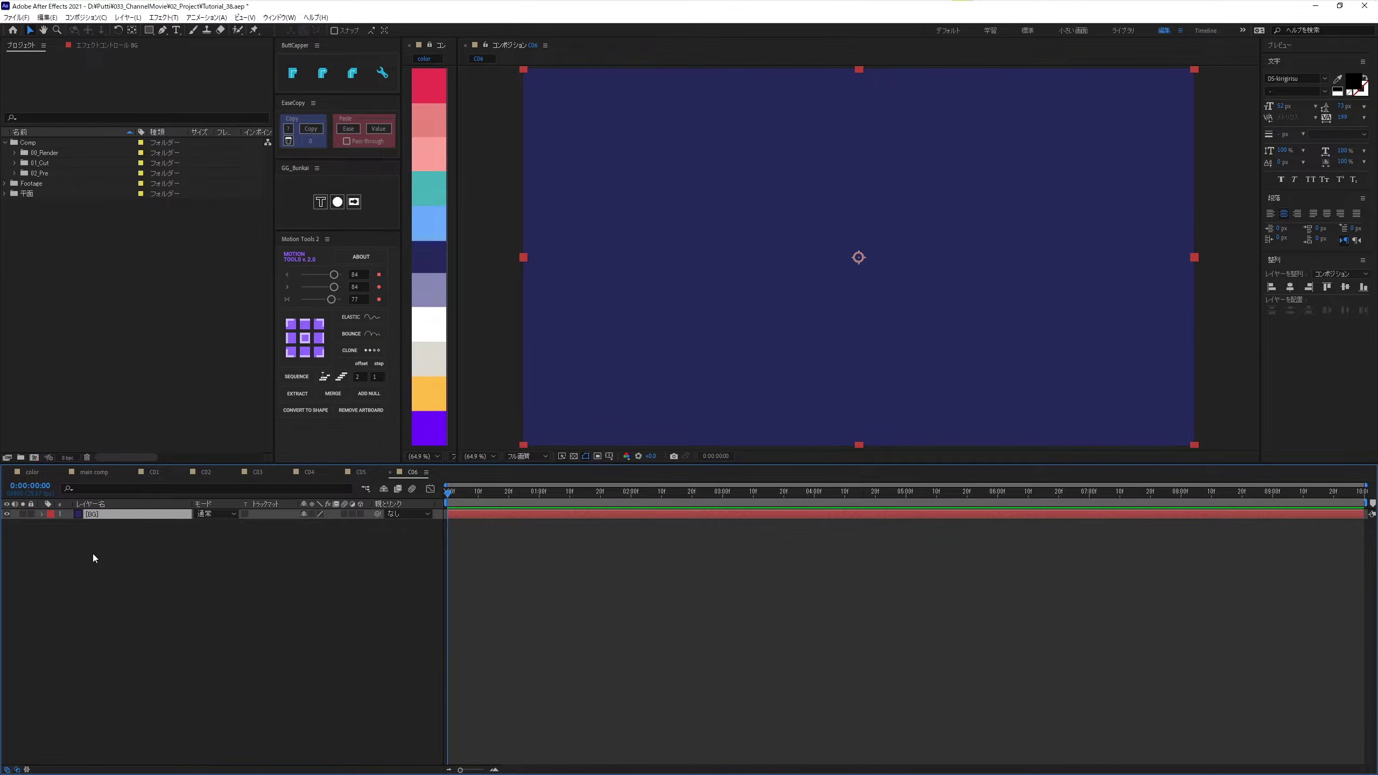
{"action": "key", "text": "ctrl+d"}
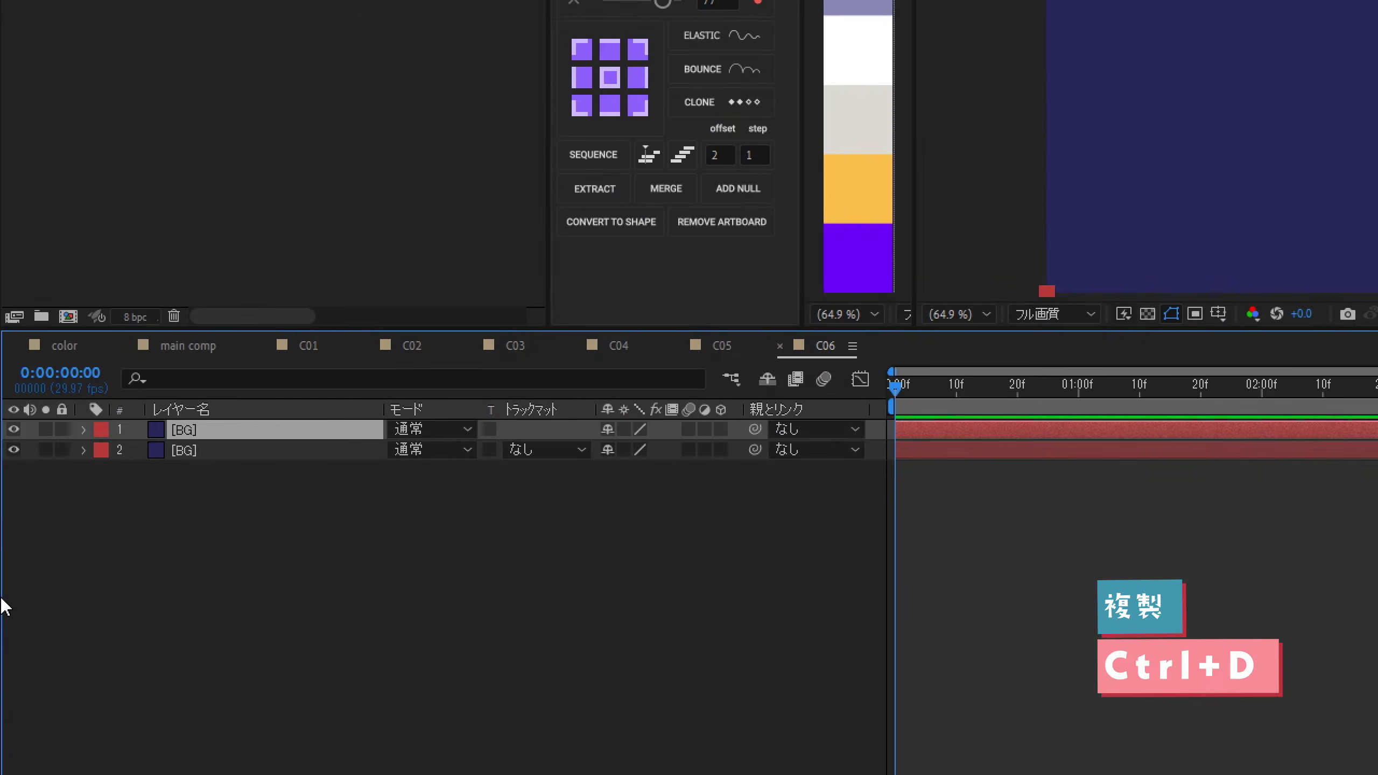
{"action": "left_click", "coordinate": [61, 449]}
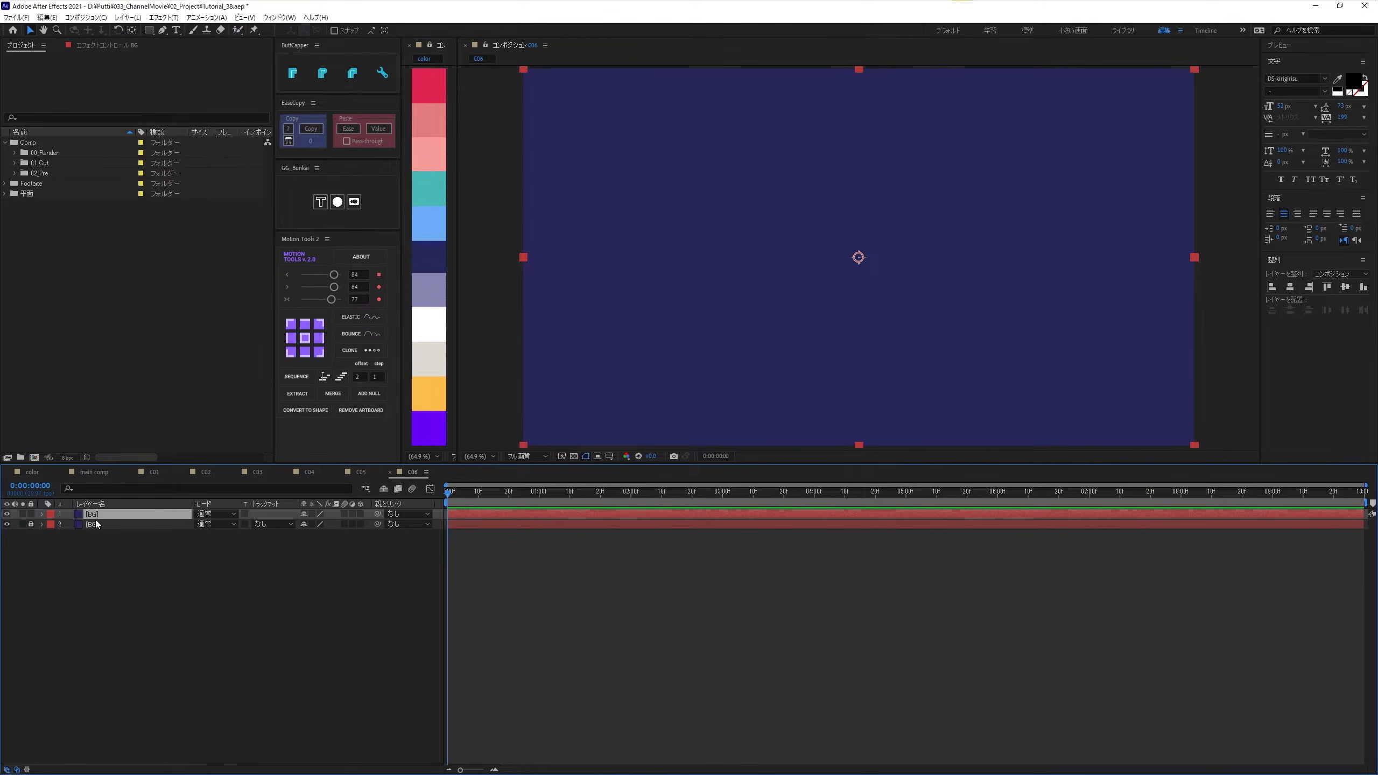
Step: Rename the upper BG layer Particle and apply the CC Particle World effect to it
{"action": "key", "text": "Return"}
{"action": "key", "text": "Return"}
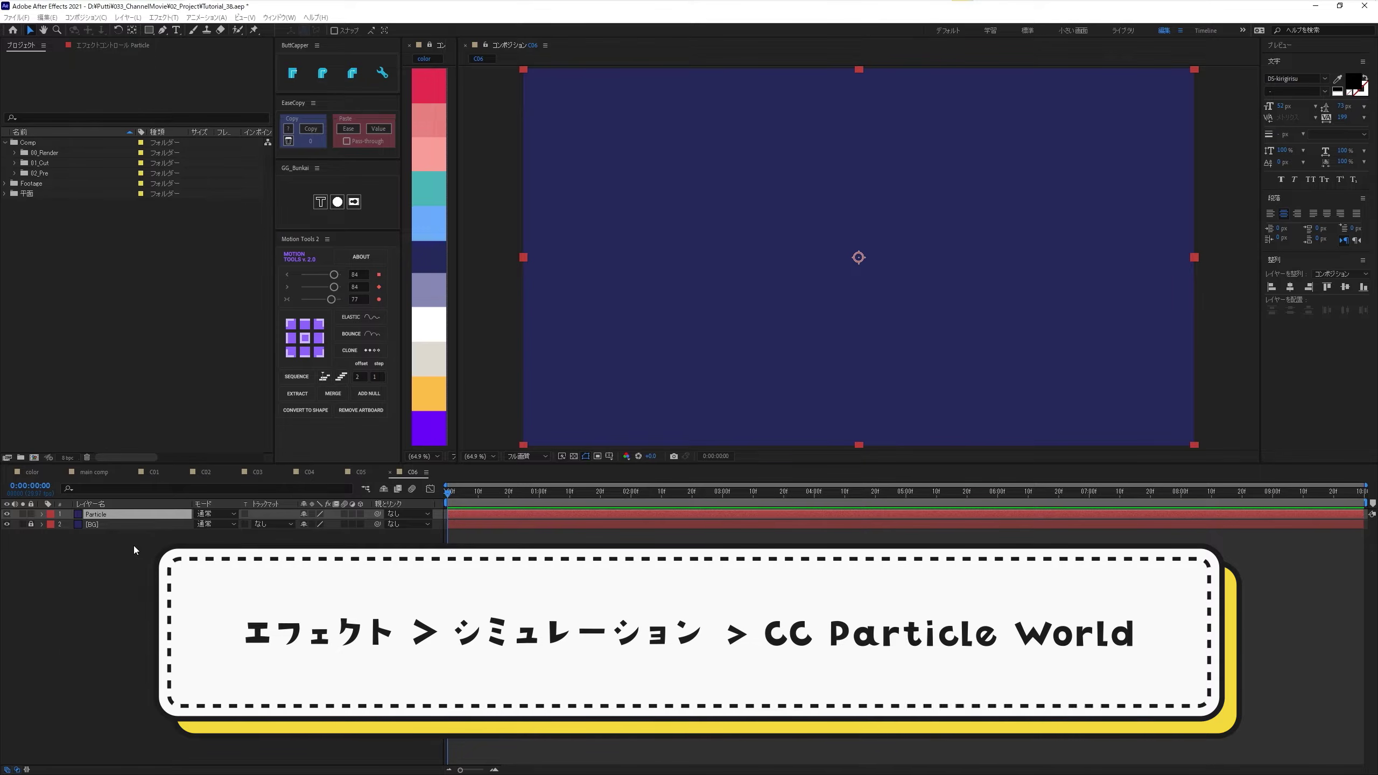
{"action": "key", "text": "ctrl+alt+shift+e"}
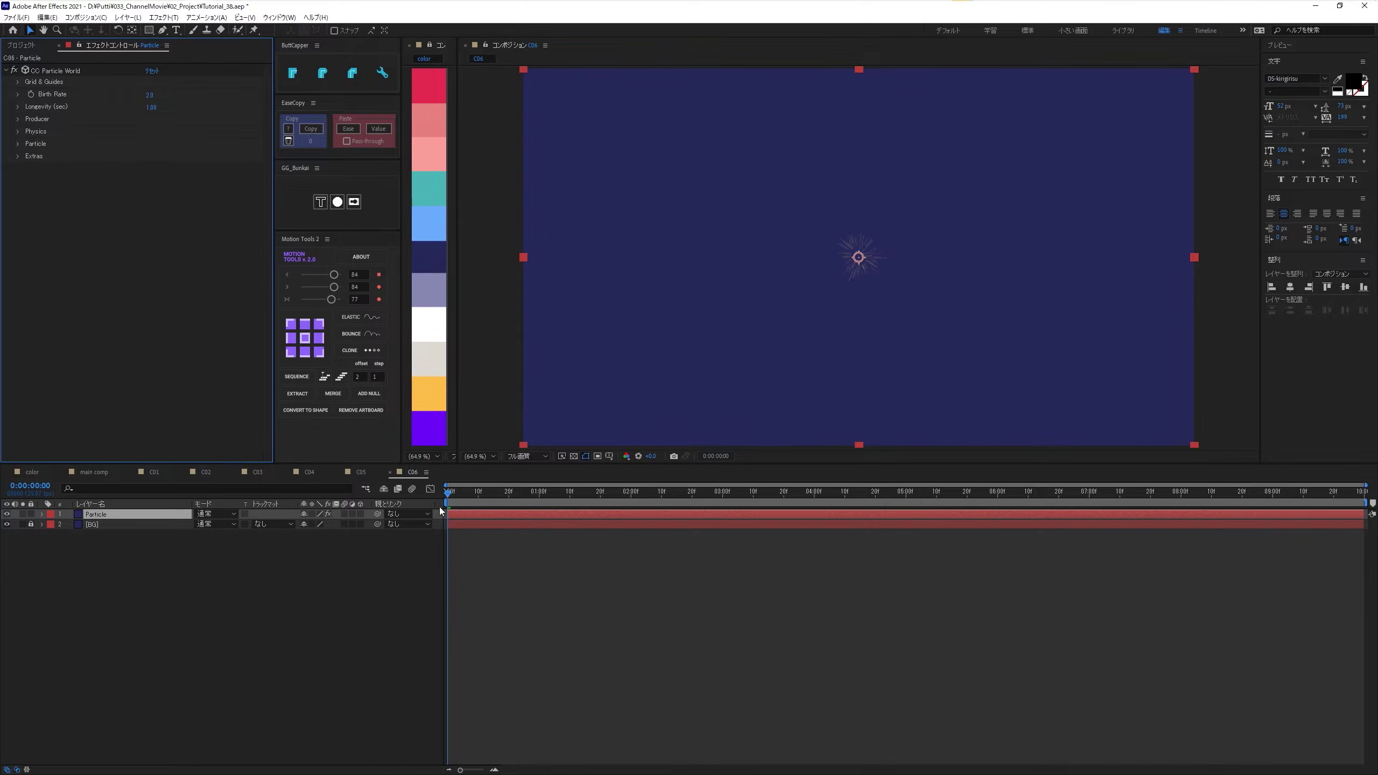
{"action": "left_click_drag", "start_coordinate": [454, 494], "coordinate": [1354, 497]}
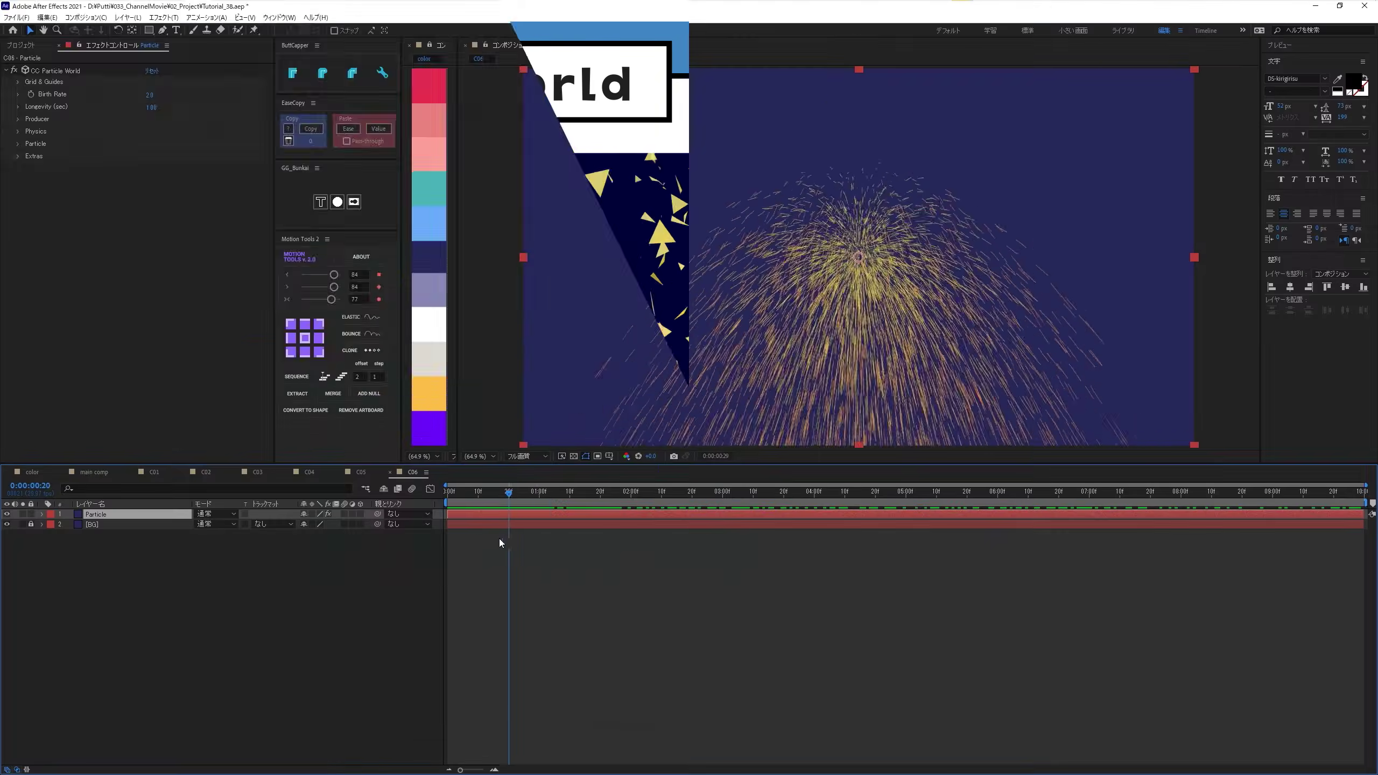
{"action": "left_click_drag", "start_coordinate": [465, 536], "coordinate": [498, 544]}
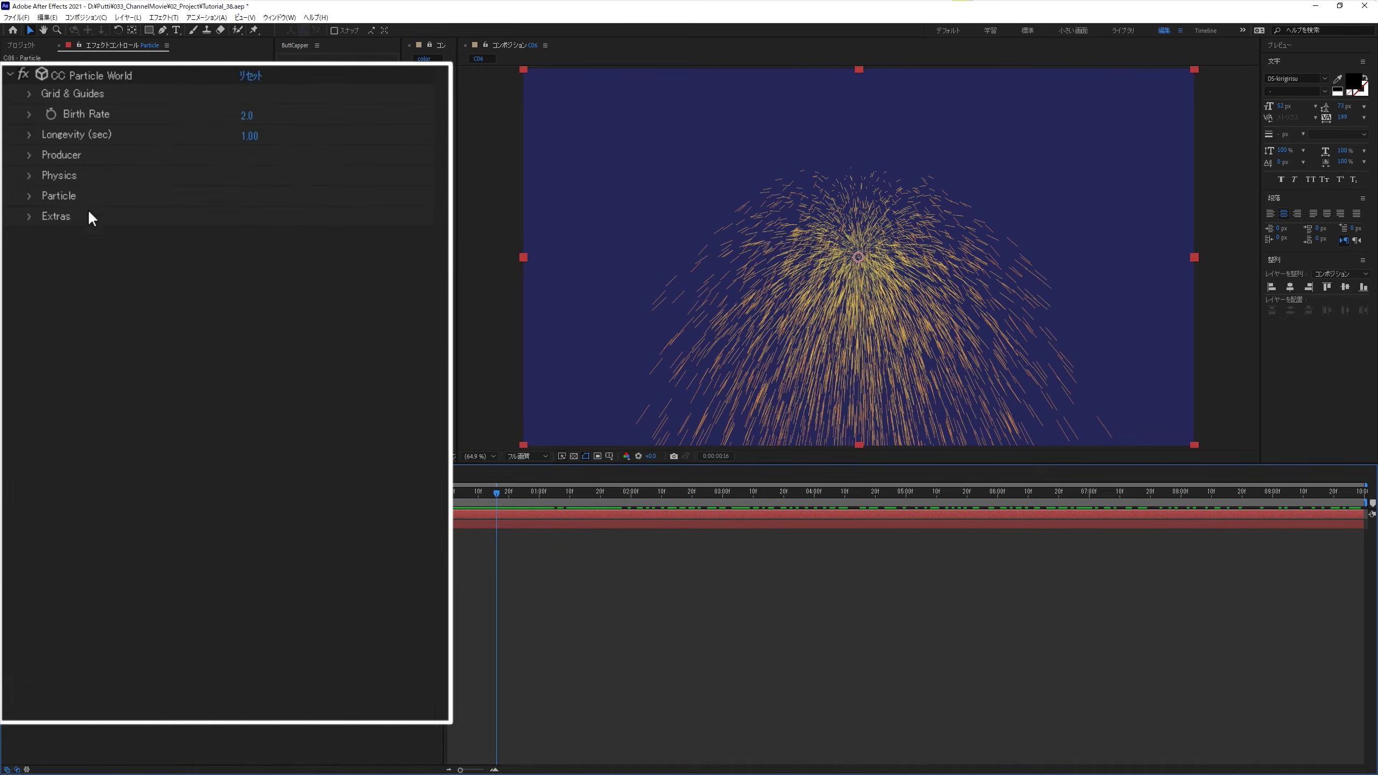
Step: Expand Grid & Guides, select the effect to display its guides, and set Grid Subdivisions to 19
{"action": "left_click", "coordinate": [27, 95]}
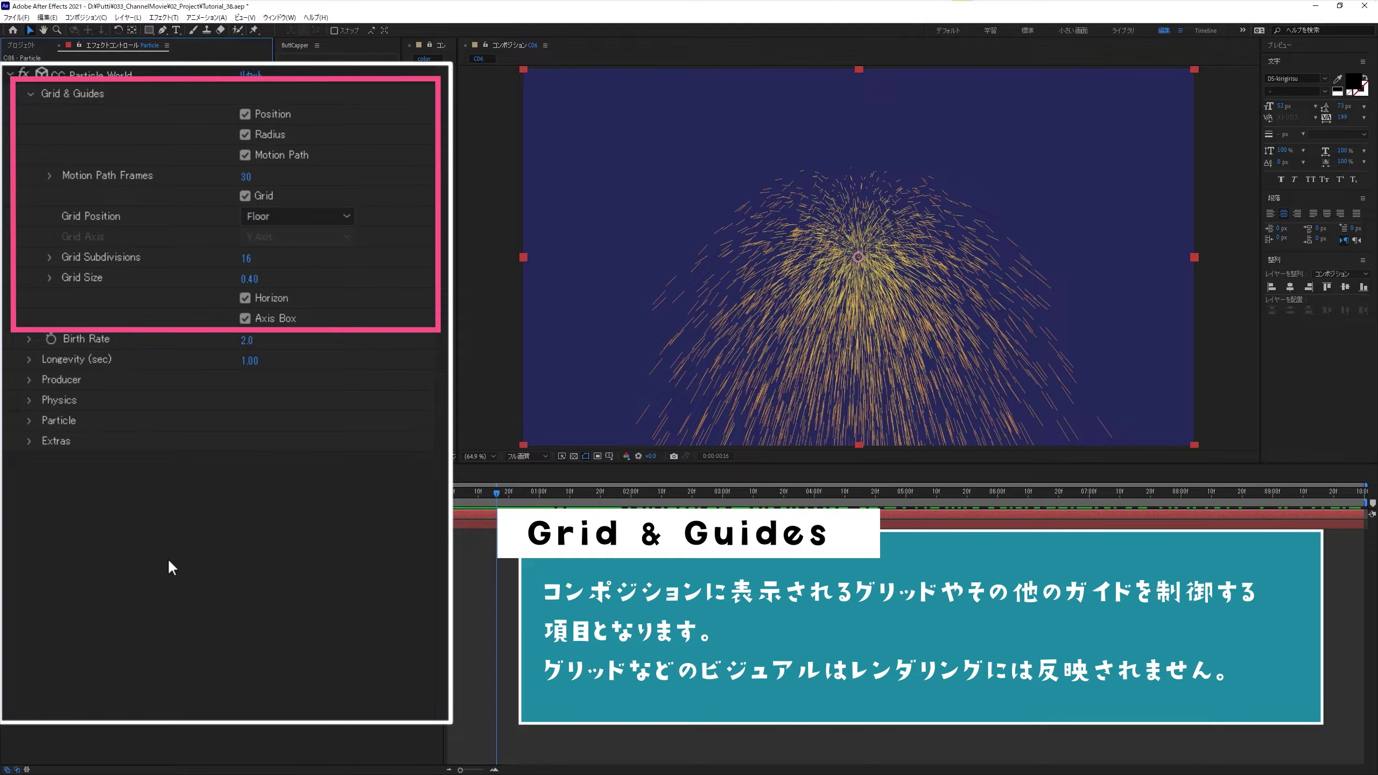
{"action": "left_click", "coordinate": [88, 91]}
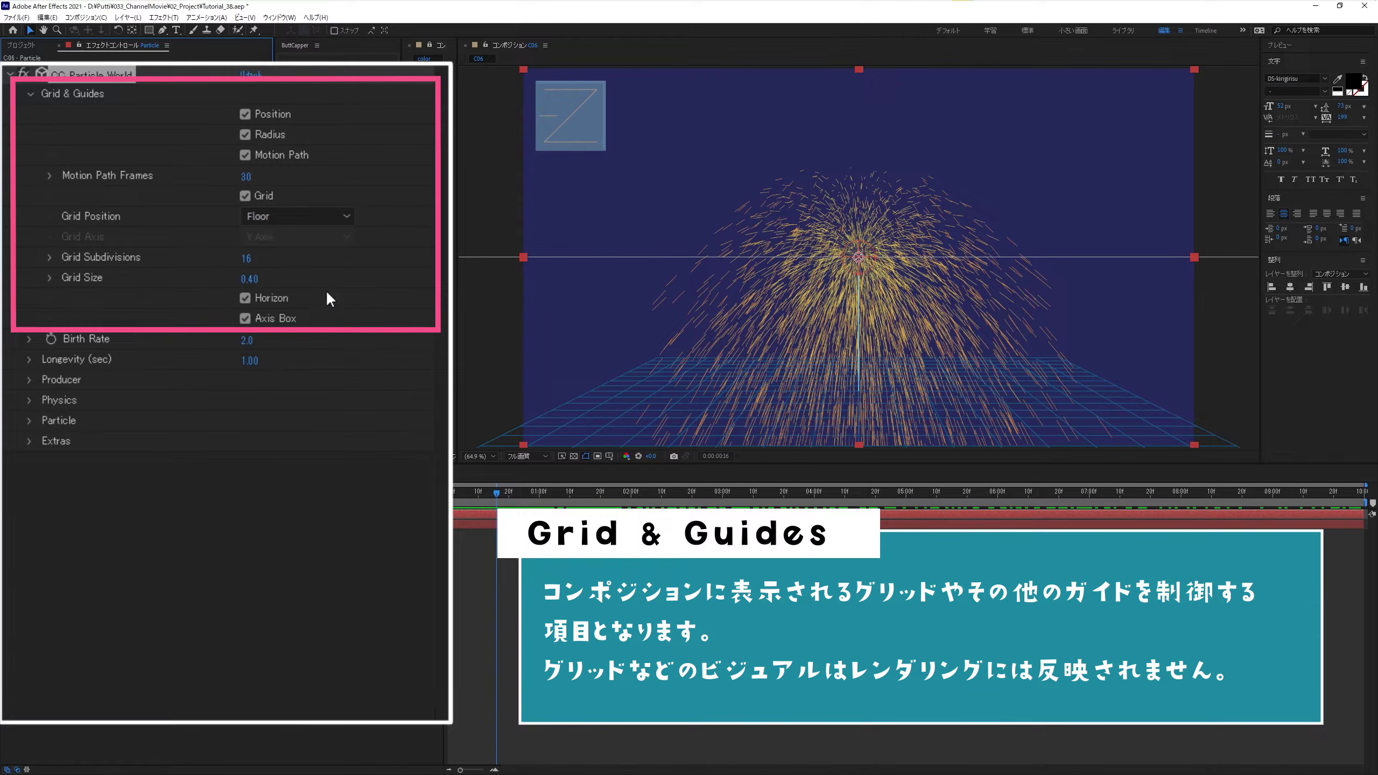
{"action": "left_click_drag", "start_coordinate": [246, 258], "coordinate": [253, 260]}
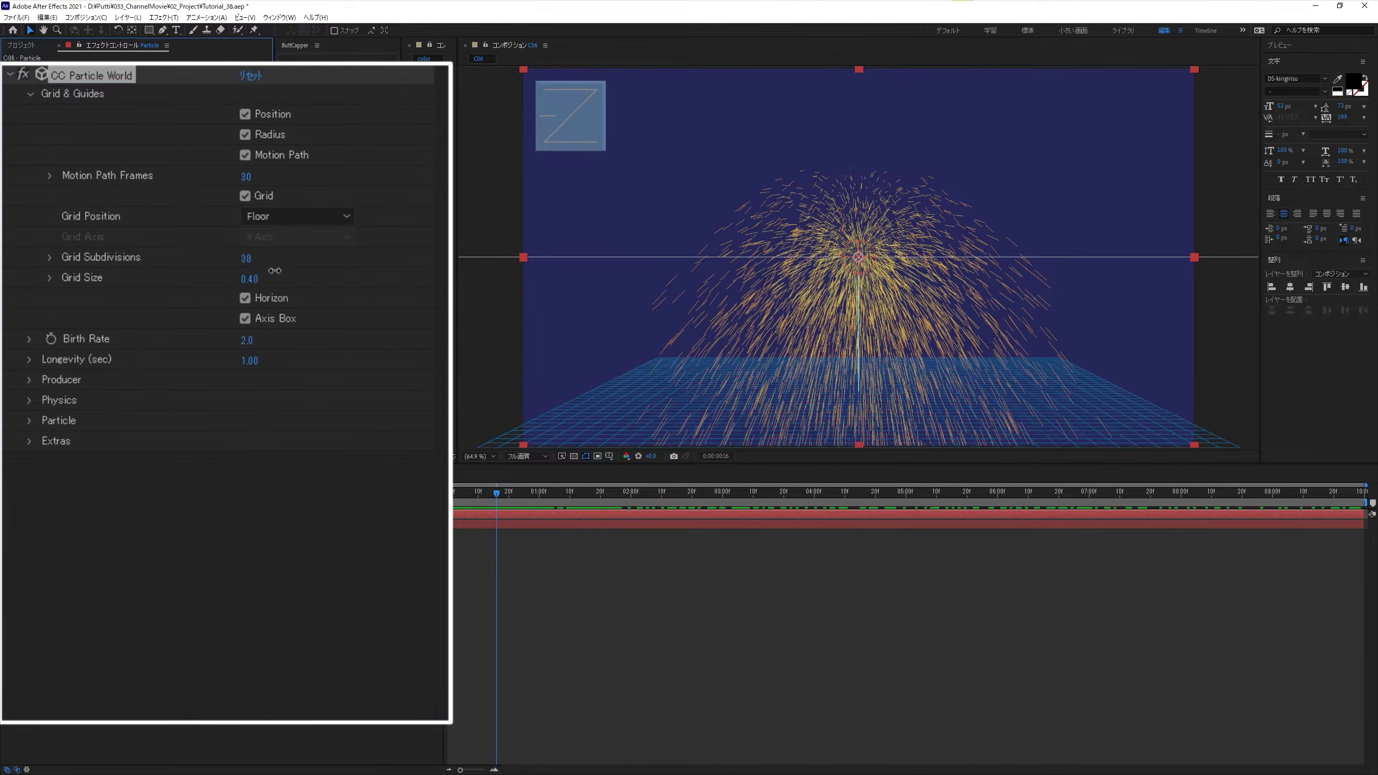
{"action": "left_click", "coordinate": [204, 483]}
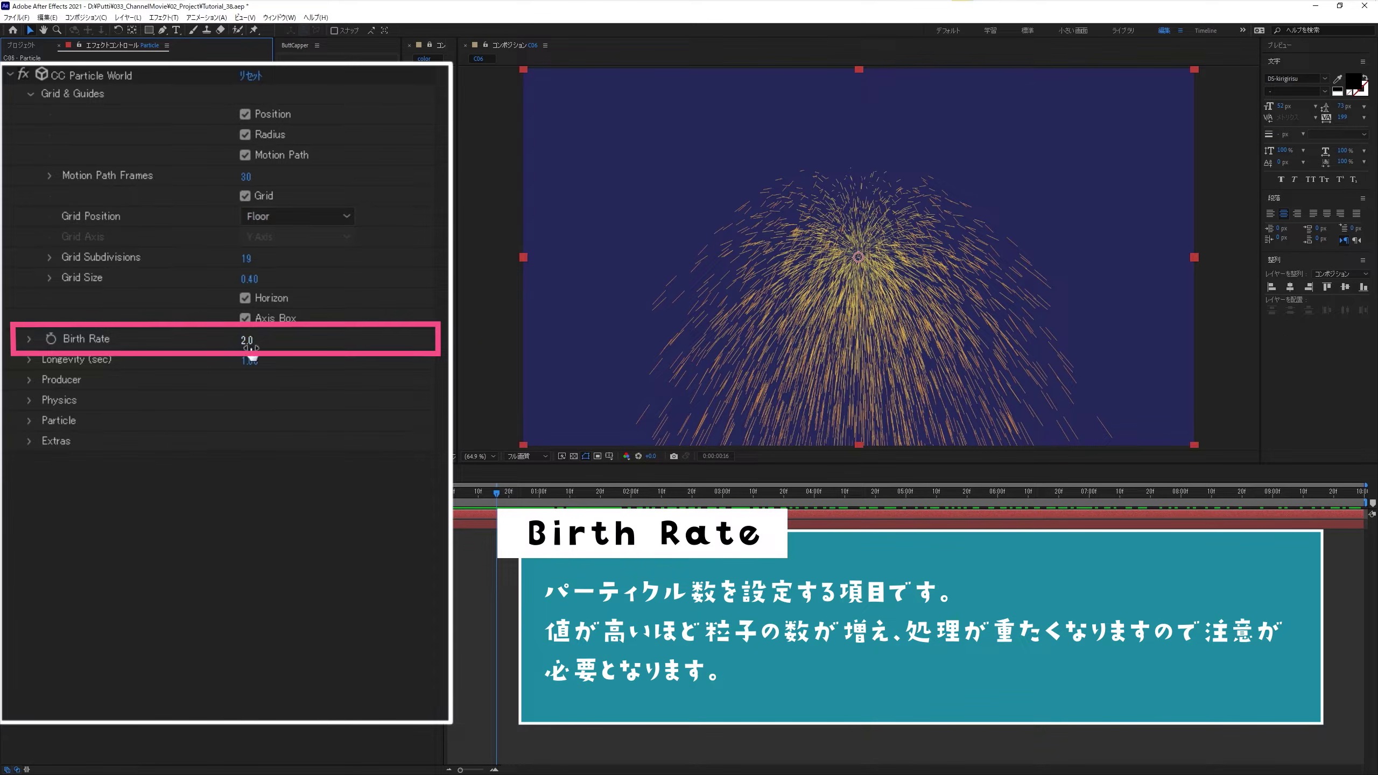
Step: Try higher particle counts and set the effect's Birth Rate to 0.2
{"action": "left_click_drag", "start_coordinate": [248, 344], "coordinate": [339, 389]}
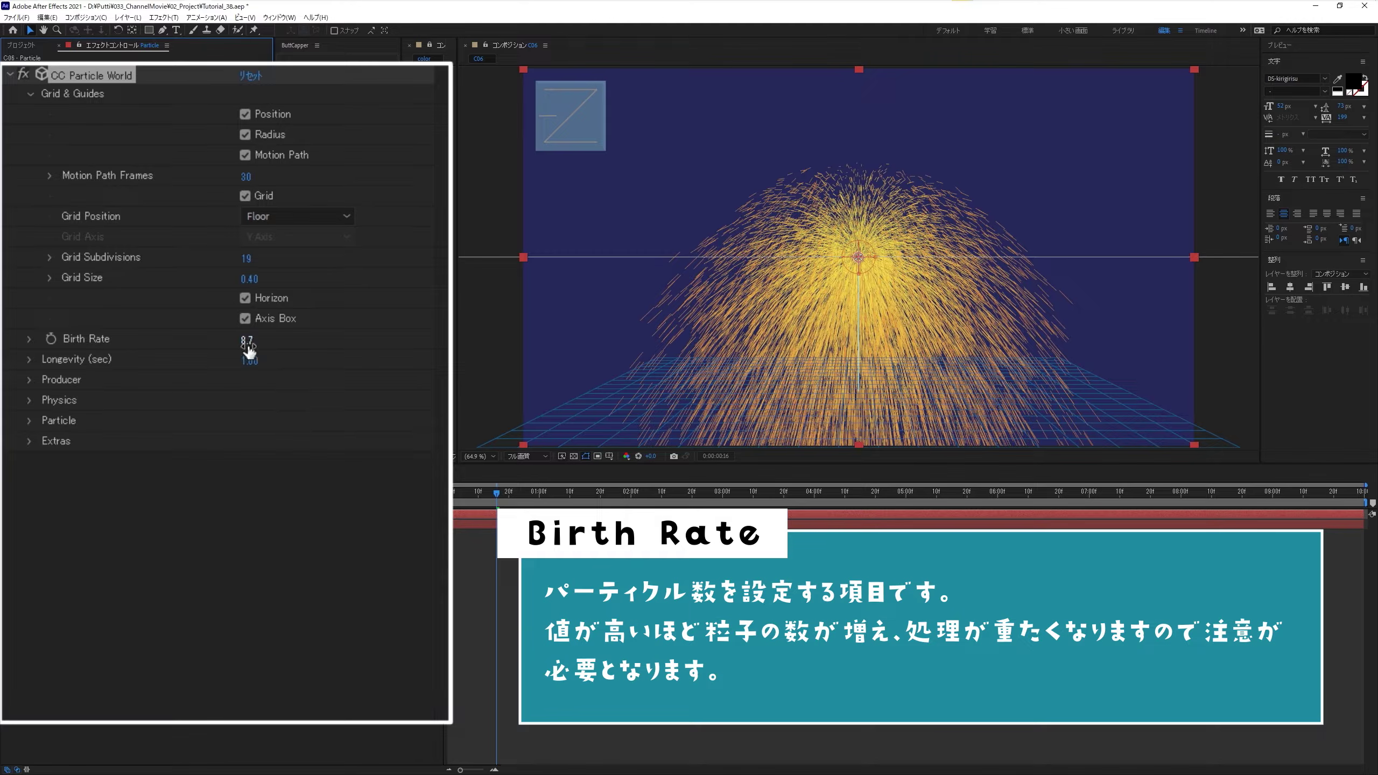
{"action": "mouse_move", "coordinate": [246, 343]}
{"action": "left_mouse_down"}
{"action": "mouse_move", "coordinate": [207, 335]}
{"action": "mouse_move", "coordinate": [299, 373]}
{"action": "mouse_move", "coordinate": [402, 383]}
{"action": "mouse_move", "coordinate": [179, 361]}
{"action": "mouse_move", "coordinate": [220, 374]}
{"action": "mouse_move", "coordinate": [250, 360]}
{"action": "left_mouse_up"}
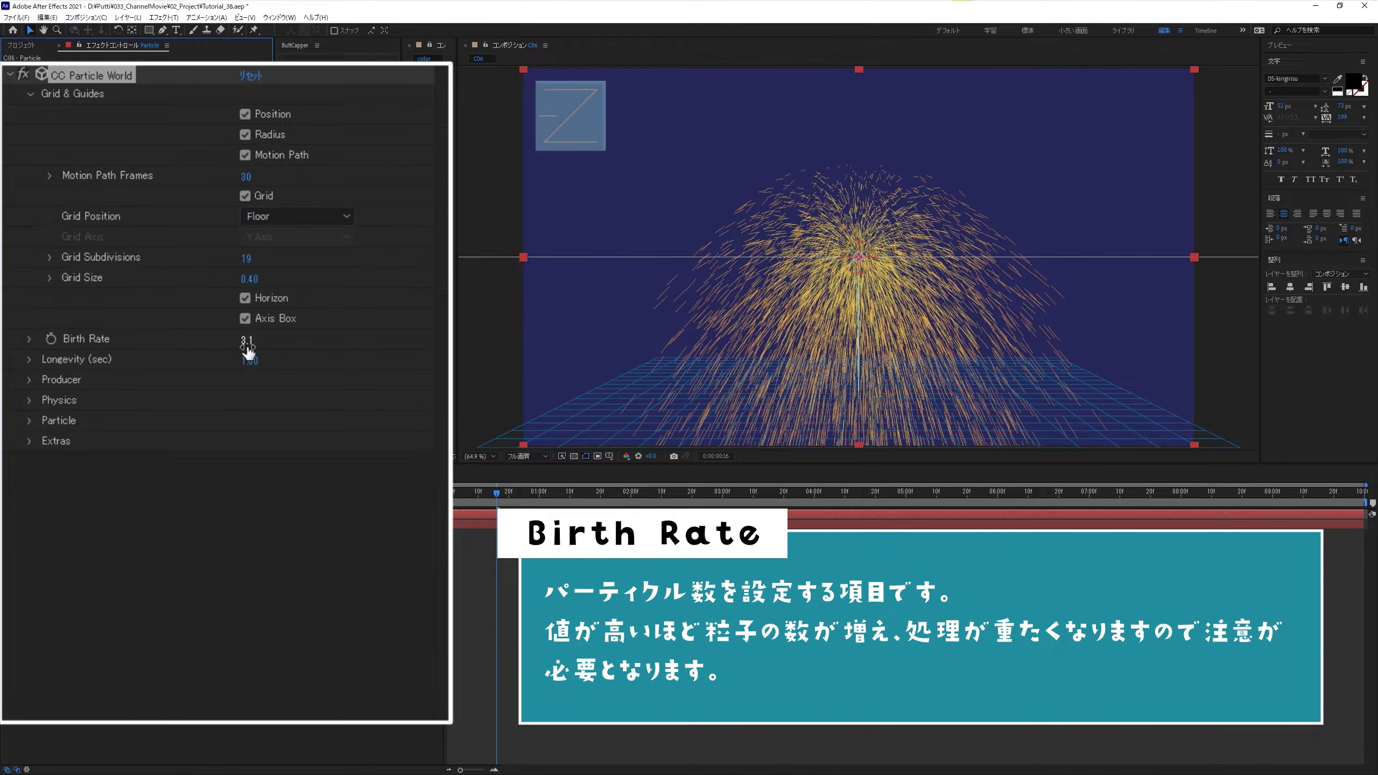
{"action": "left_click", "coordinate": [247, 342]}
{"action": "type", "text": "0.2"}
{"action": "key", "text": "Return"}
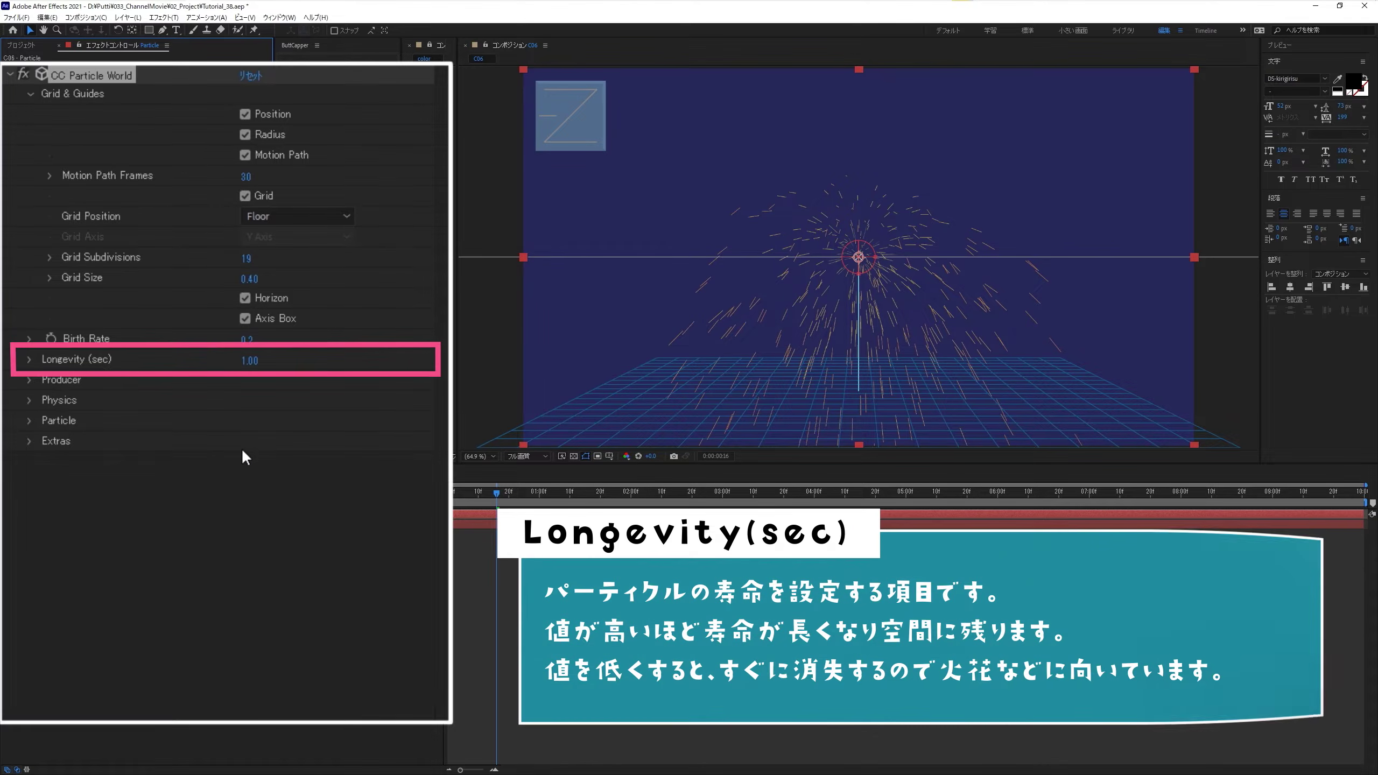
Step: Try a particle Longevity of 0.1 seconds and preview the animation
{"action": "left_click", "coordinate": [250, 362]}
{"action": "type", "text": "0.1"}
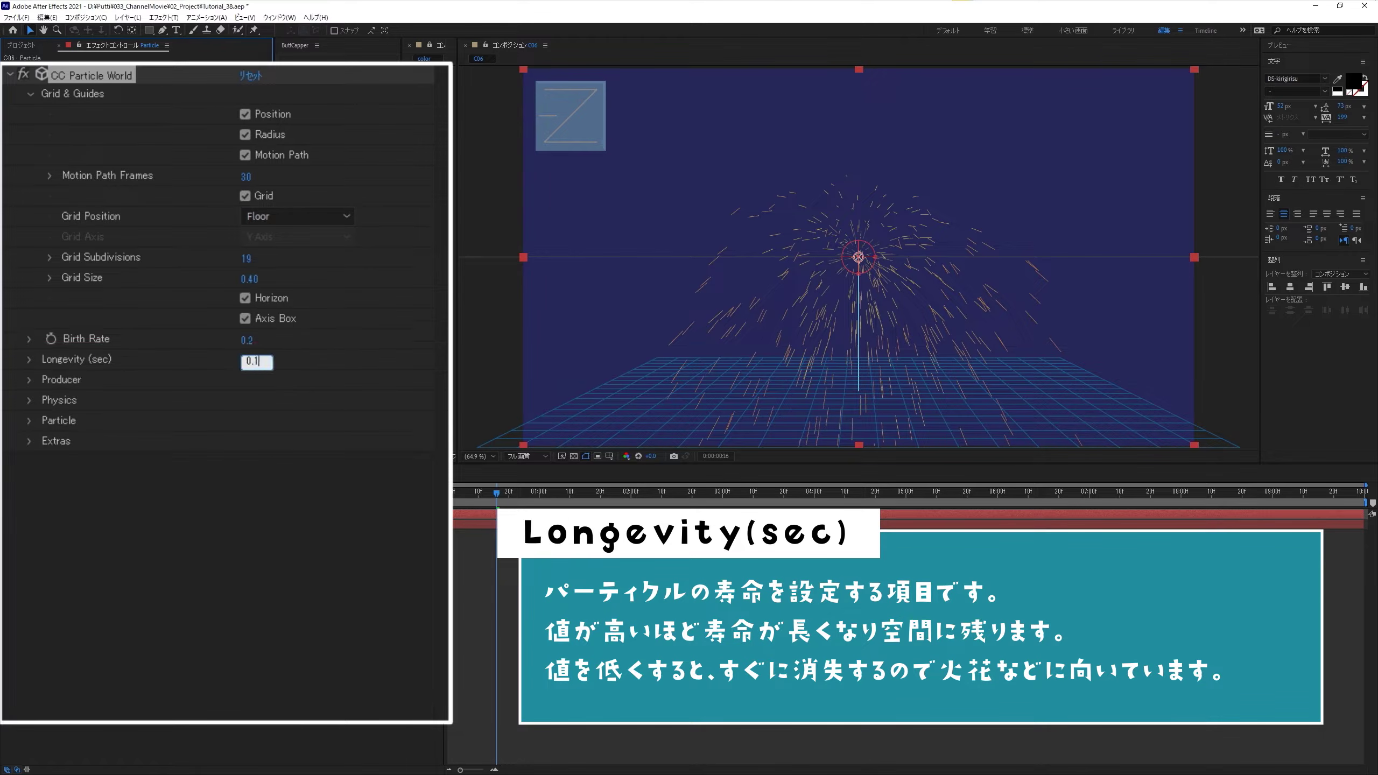
{"action": "key", "text": "Return"}
{"action": "key", "text": "space"}
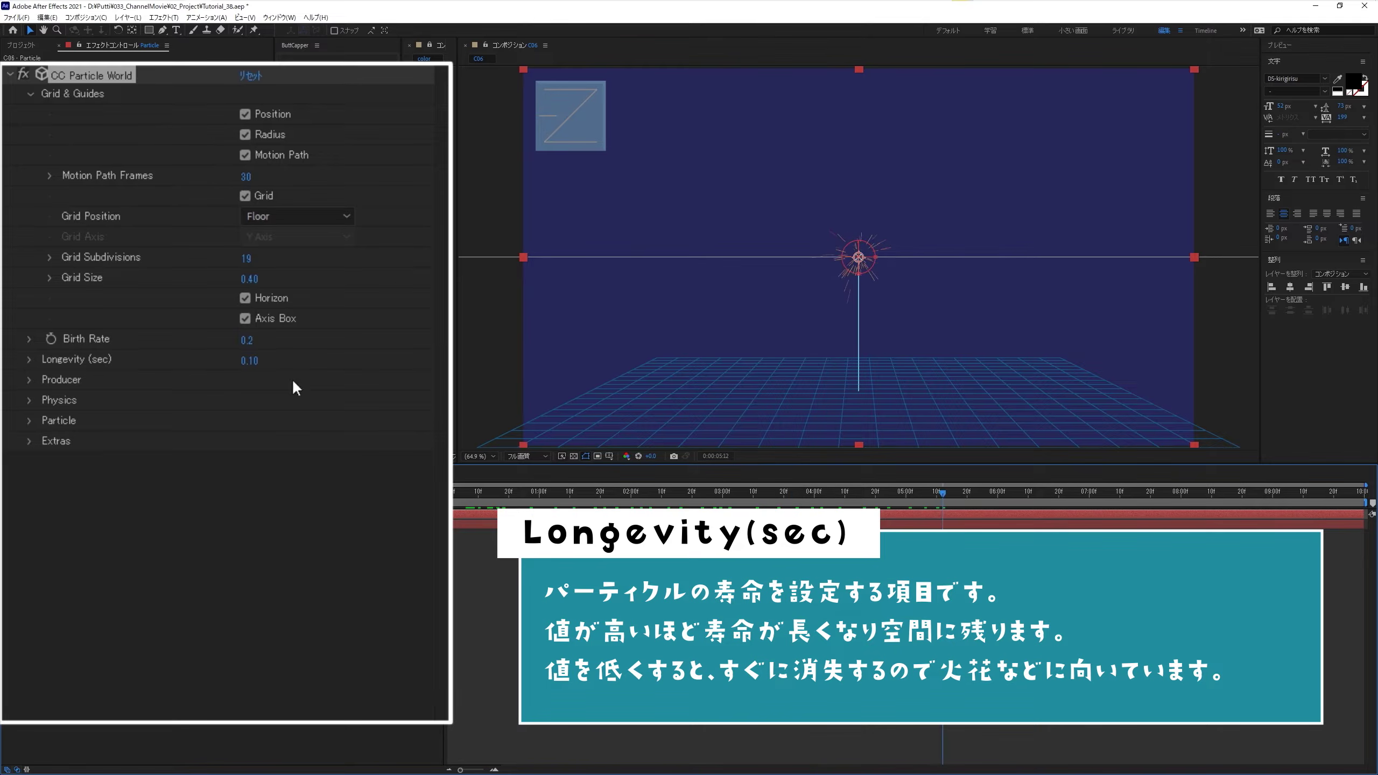
Step: Set the particle Longevity to 5.00 seconds and preview the animation with the Producer settings expanded
{"action": "left_click_drag", "start_coordinate": [250, 361], "coordinate": [341, 384]}
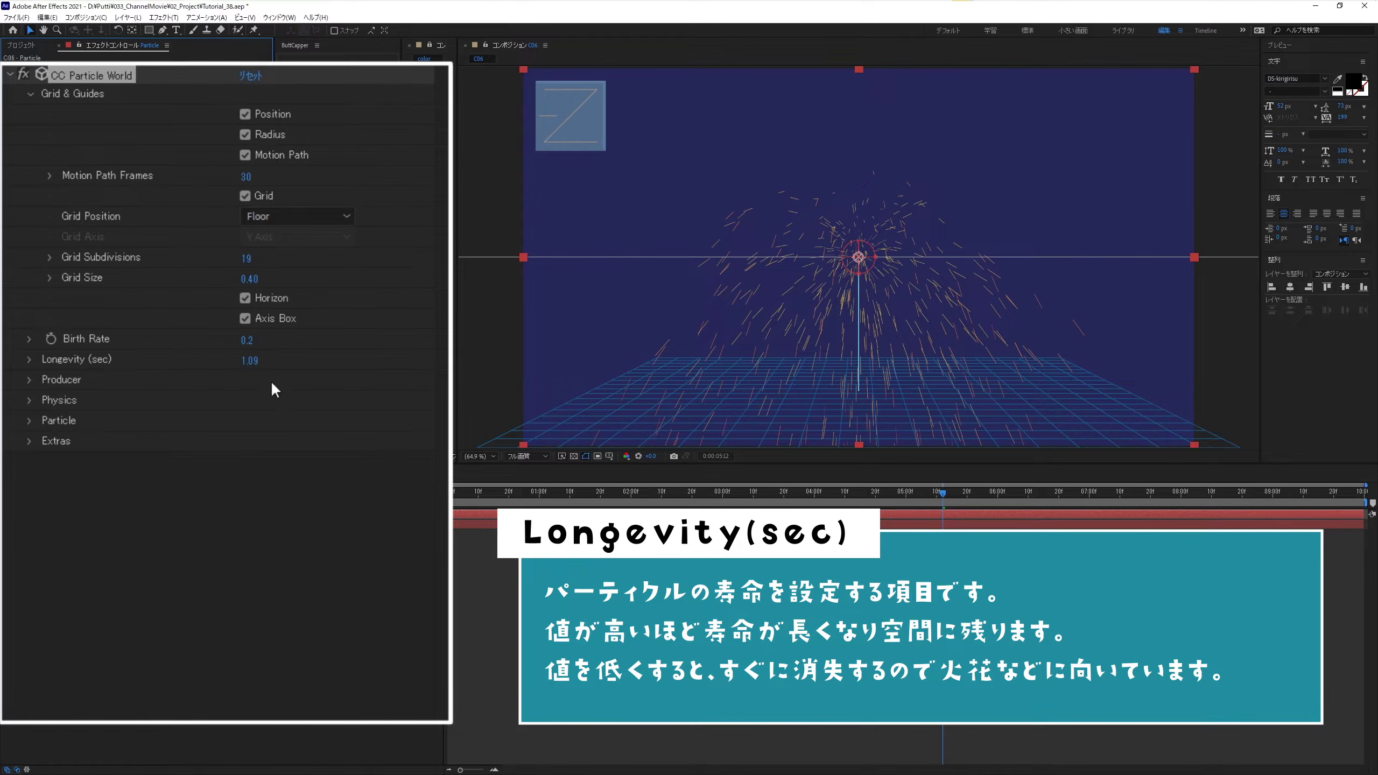
{"action": "left_click", "coordinate": [249, 369]}
{"action": "key", "text": "Return"}
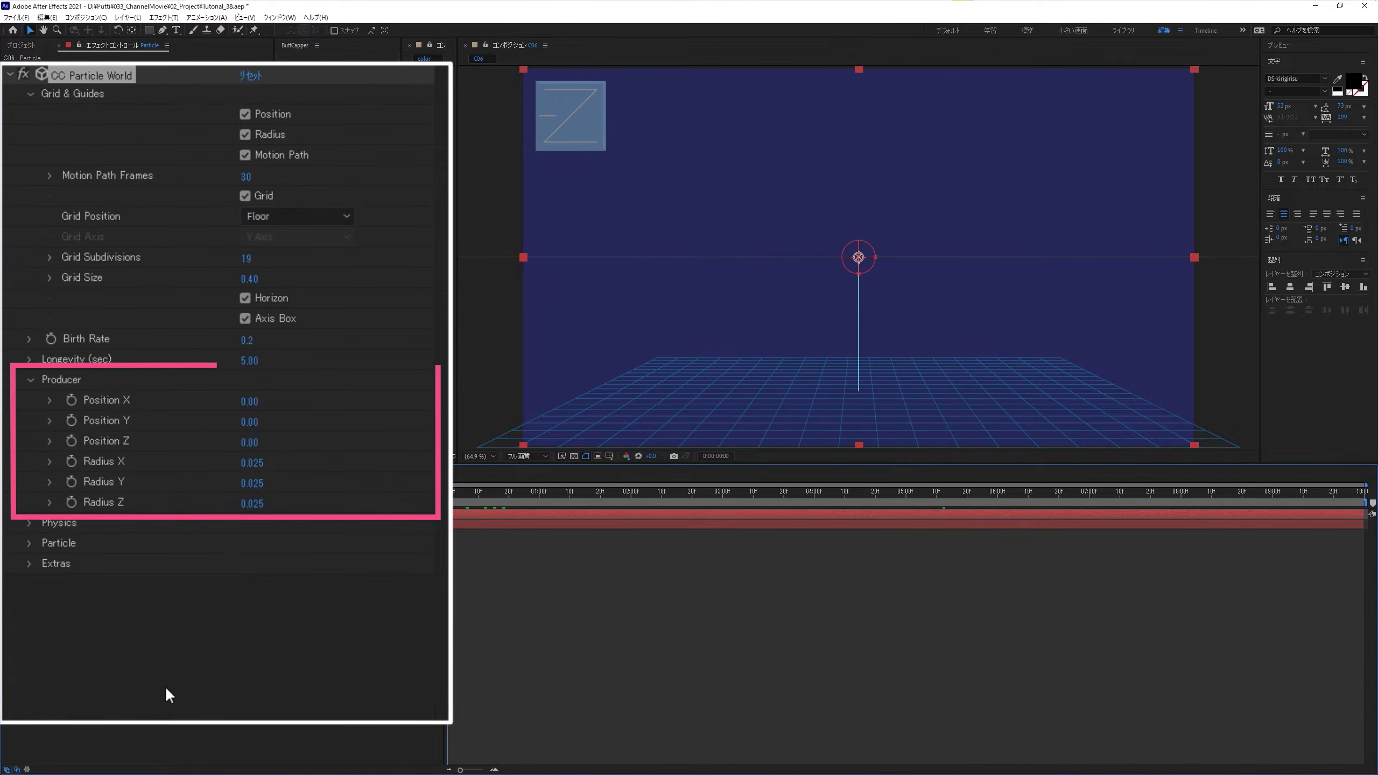
{"action": "key", "text": "space"}
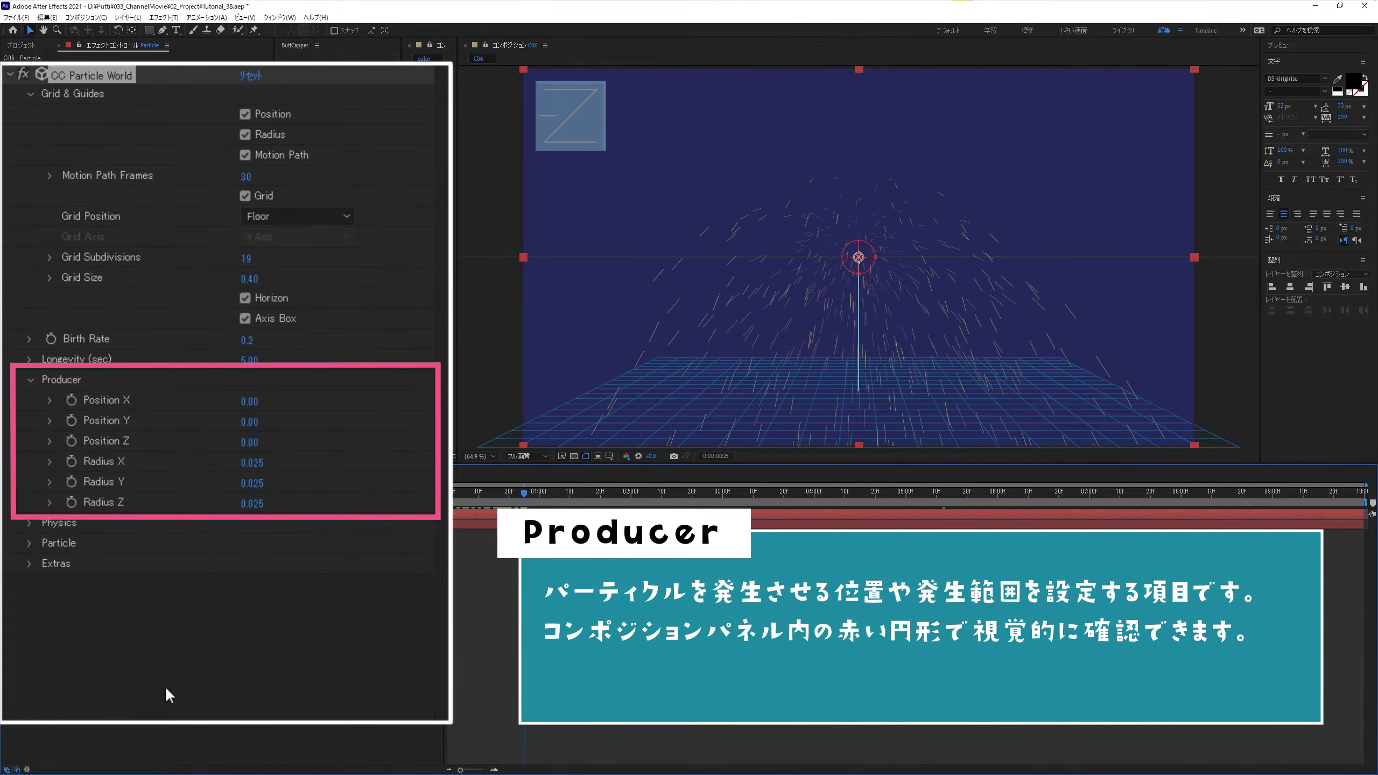
{"action": "left_click", "coordinate": [164, 686]}
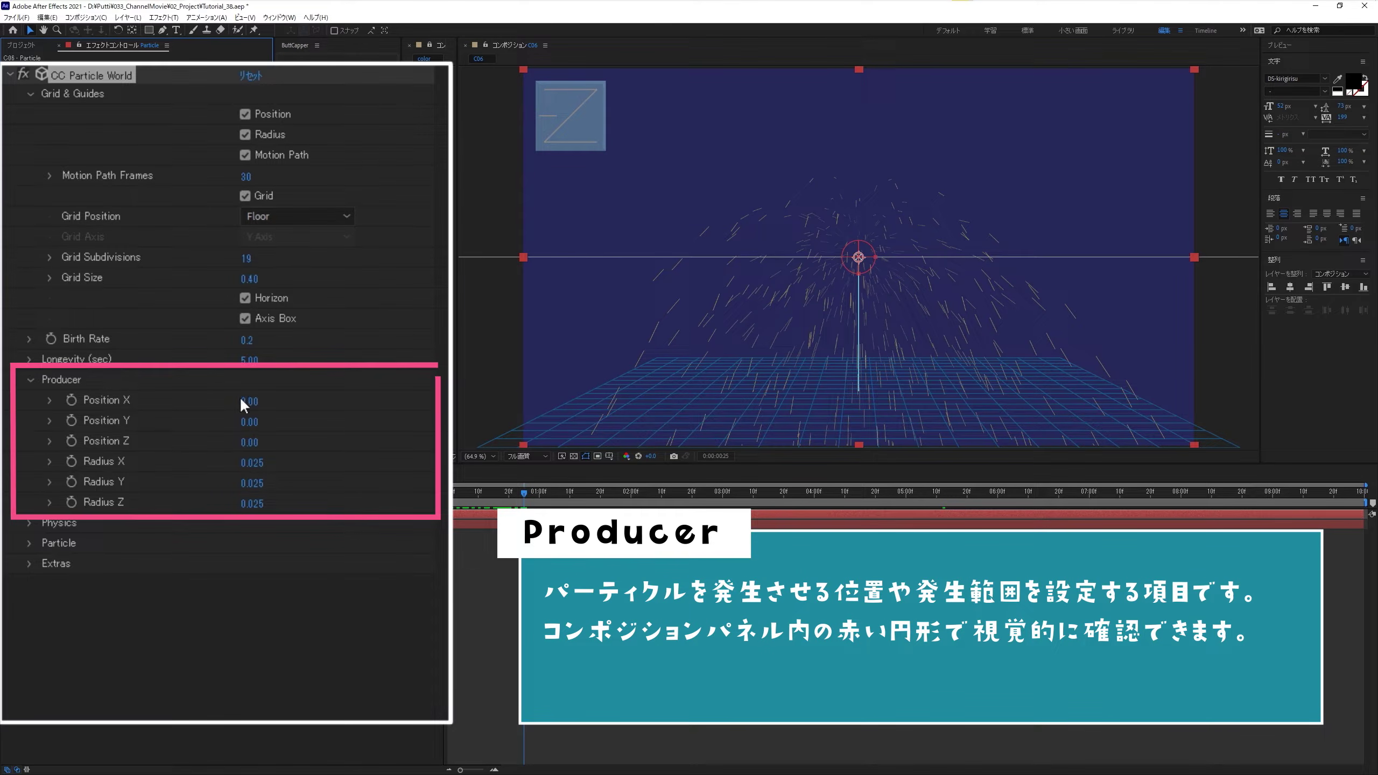
Step: Try different Position X and Radius X values for the Producer and undo the changes
{"action": "mouse_move", "coordinate": [244, 401]}
{"action": "left_mouse_down"}
{"action": "mouse_move", "coordinate": [341, 399]}
{"action": "mouse_move", "coordinate": [212, 392]}
{"action": "mouse_move", "coordinate": [269, 420]}
{"action": "left_mouse_up"}
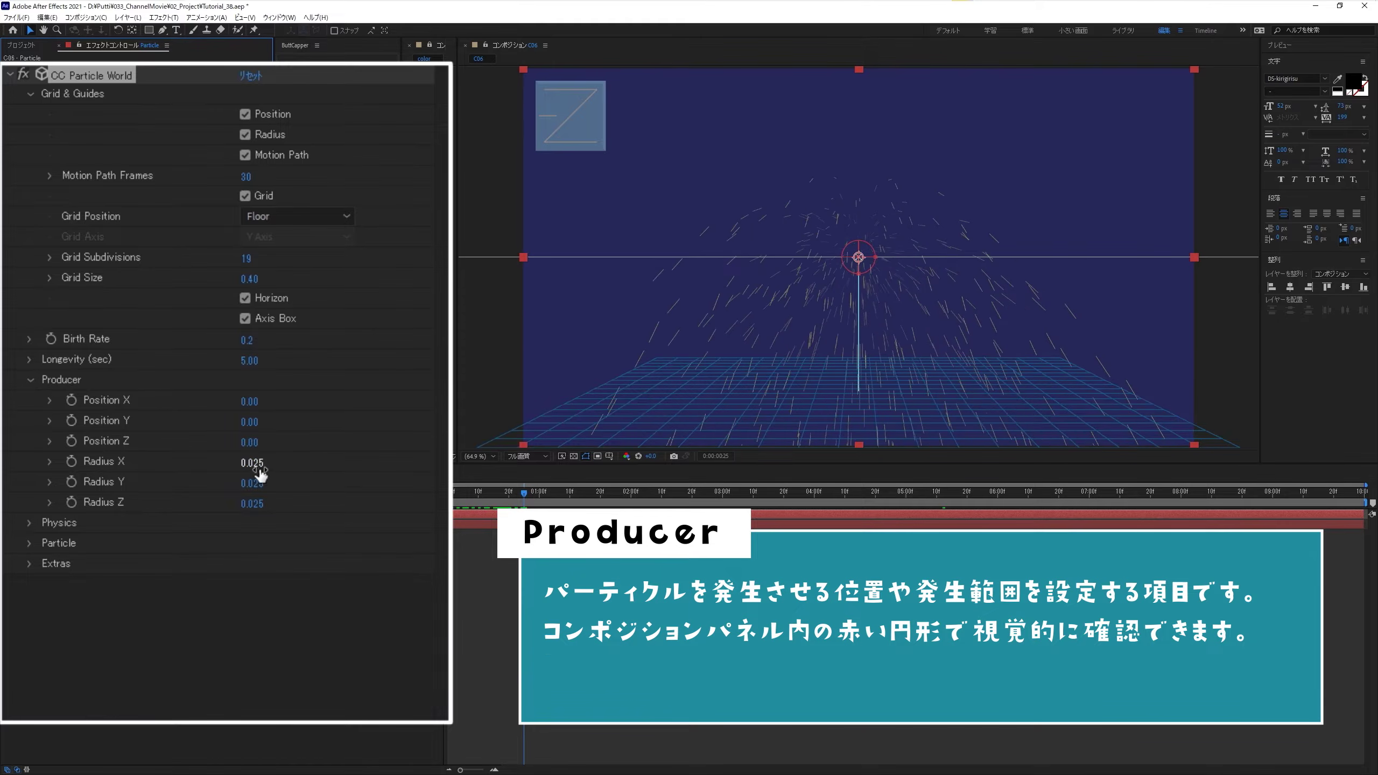
{"action": "mouse_move", "coordinate": [261, 470]}
{"action": "left_mouse_down"}
{"action": "mouse_move", "coordinate": [305, 477]}
{"action": "mouse_move", "coordinate": [245, 480]}
{"action": "mouse_move", "coordinate": [289, 493]}
{"action": "mouse_move", "coordinate": [278, 489]}
{"action": "left_mouse_up"}
{"action": "key", "text": "ctrl+z"}
Step: Move the particle emitter sideways by setting the Producer's Position X to 1.18
{"action": "left_click_drag", "start_coordinate": [257, 412], "coordinate": [323, 426]}
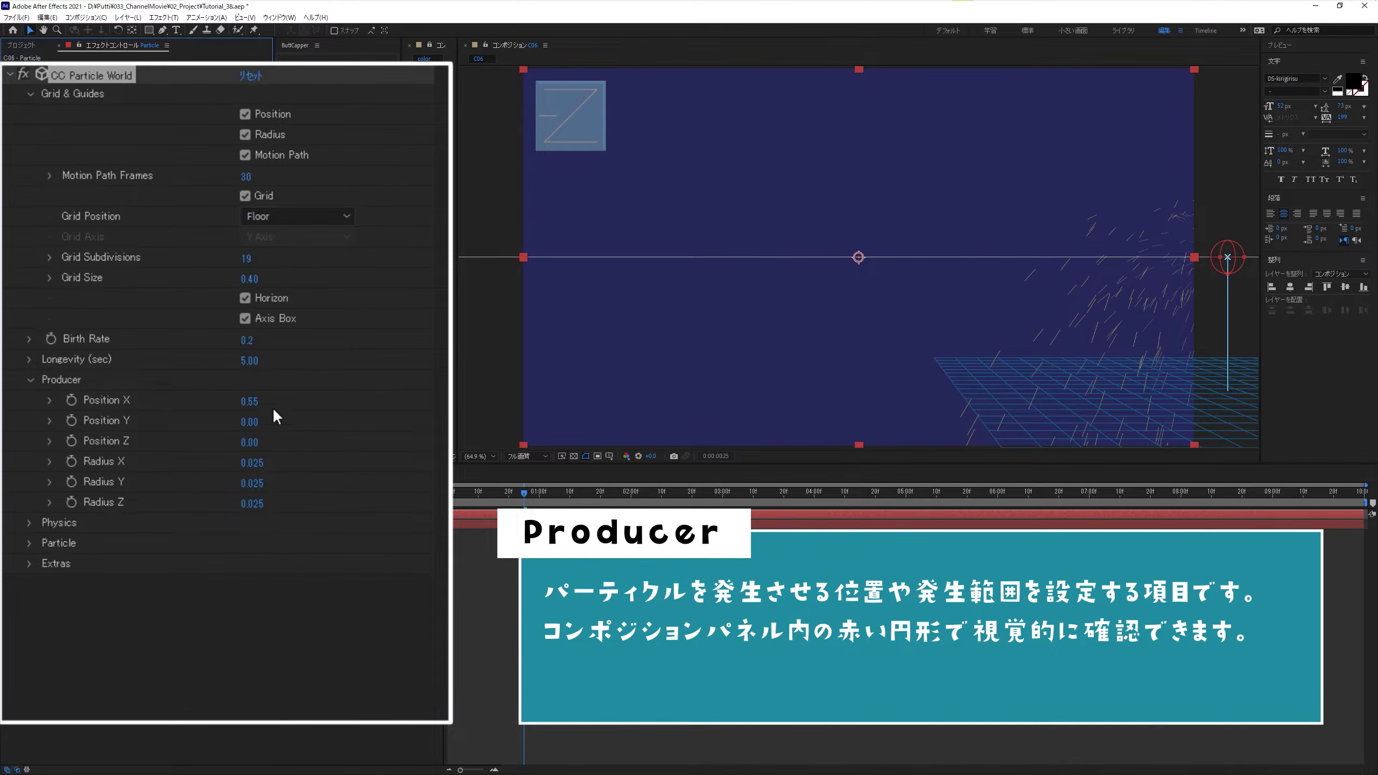
{"action": "left_click", "coordinate": [249, 401]}
{"action": "type", "text": "1.18"}
{"action": "key", "text": "Return"}
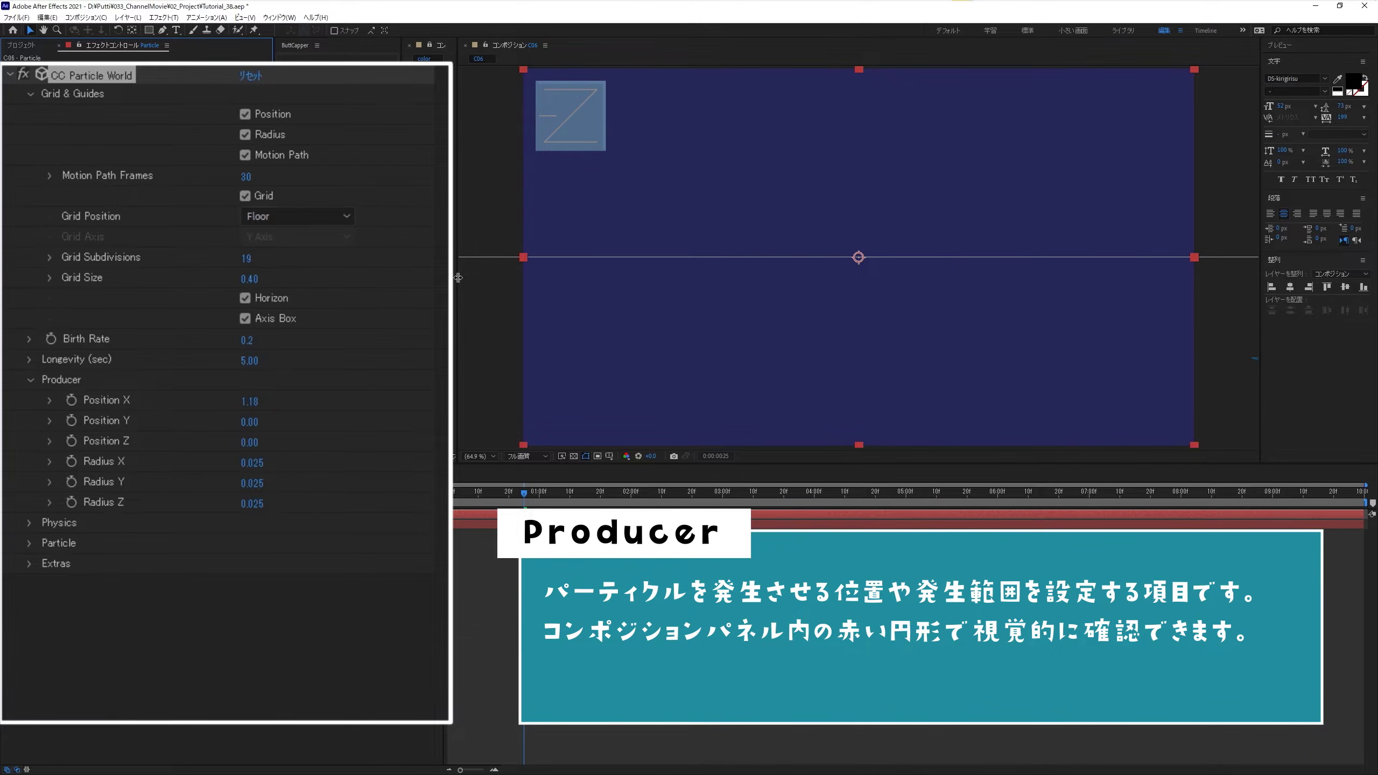
Step: Set the Producer's Position Z to 0.85, preview the particles, and bring Position X to 0.57
{"action": "left_click", "coordinate": [250, 443]}
{"action": "key", "text": "Return"}
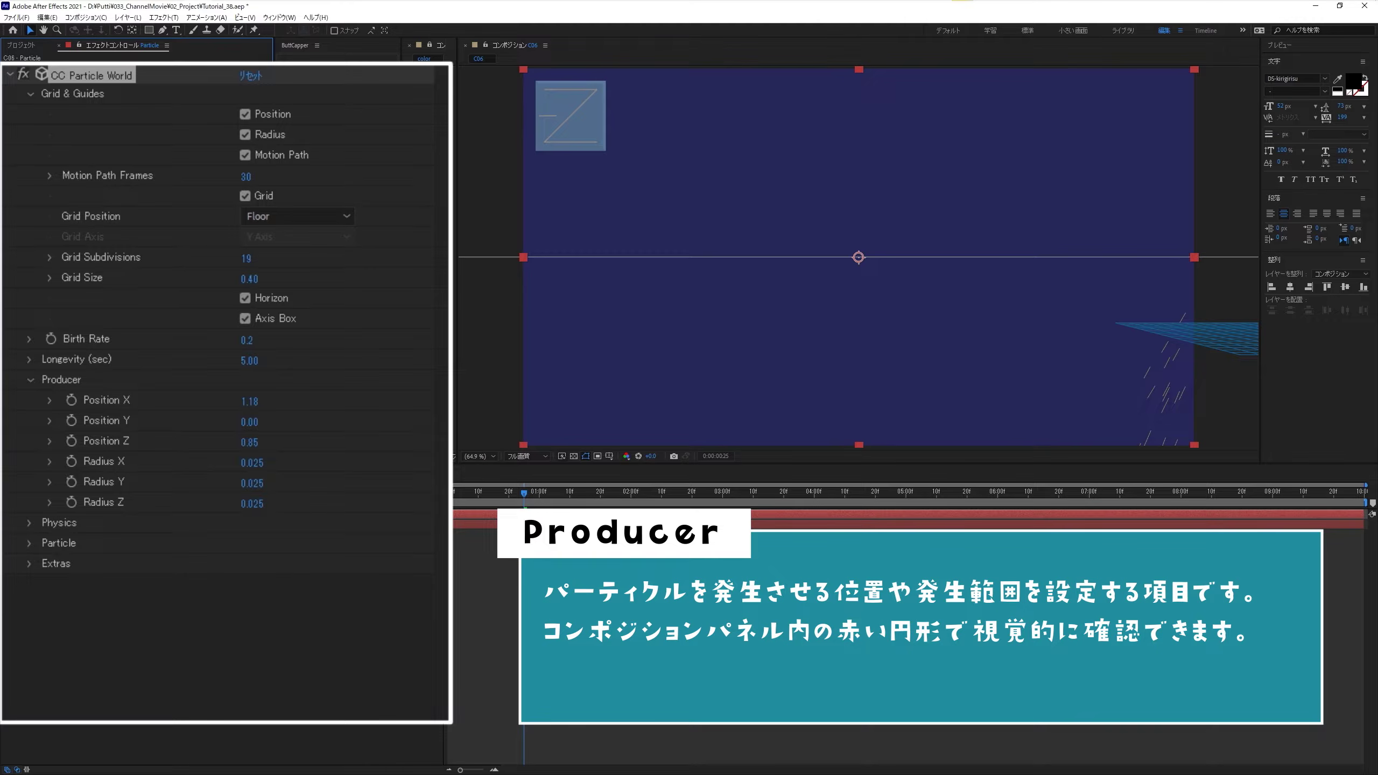
{"action": "key", "text": "space"}
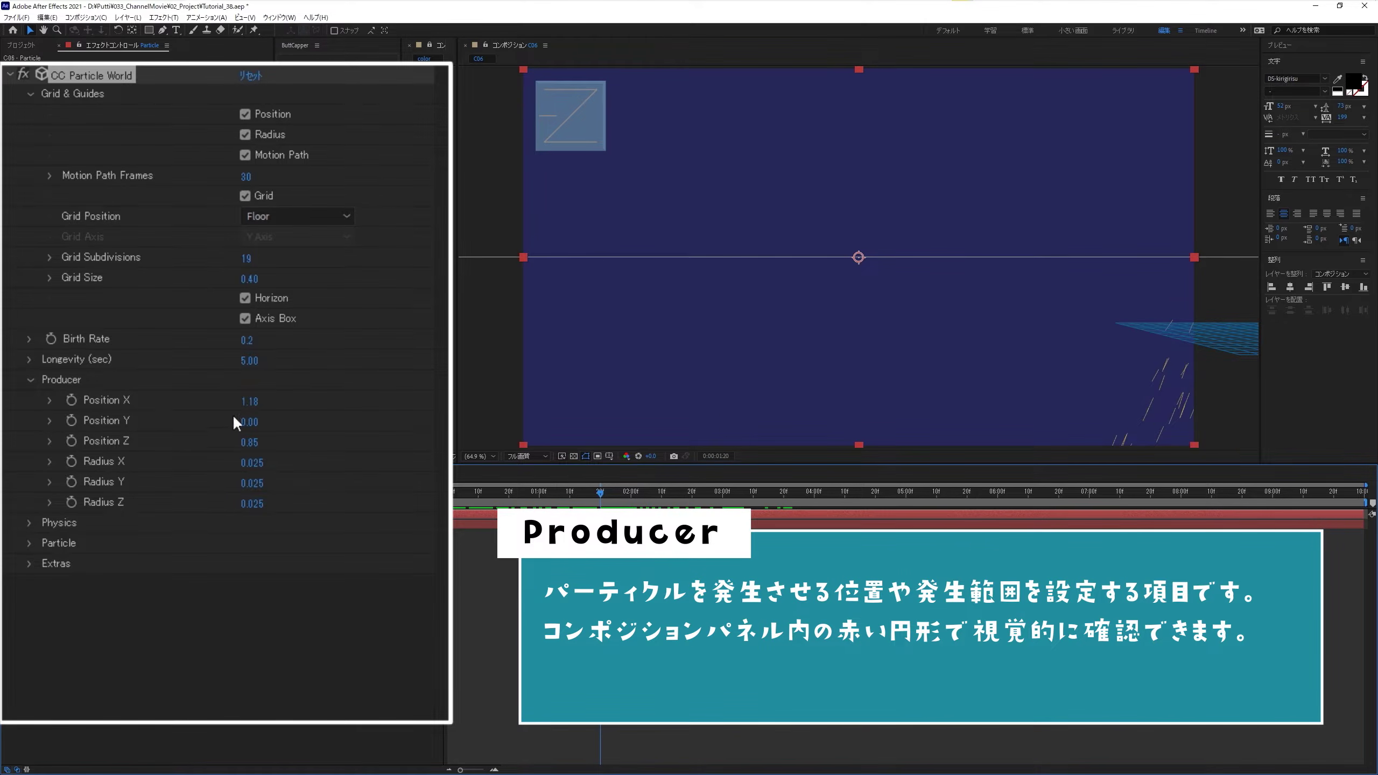
{"action": "left_click_drag", "start_coordinate": [248, 413], "coordinate": [179, 398]}
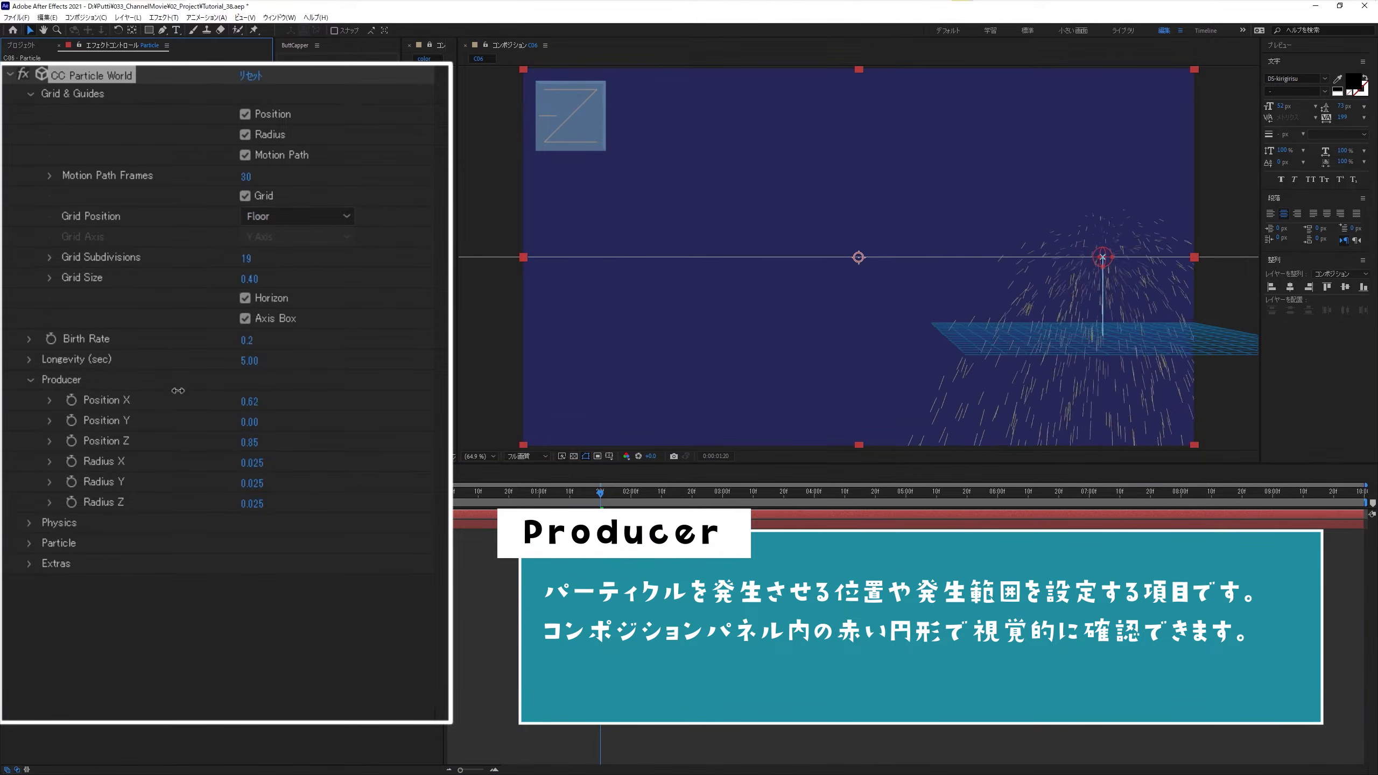
{"action": "left_click", "coordinate": [217, 613]}
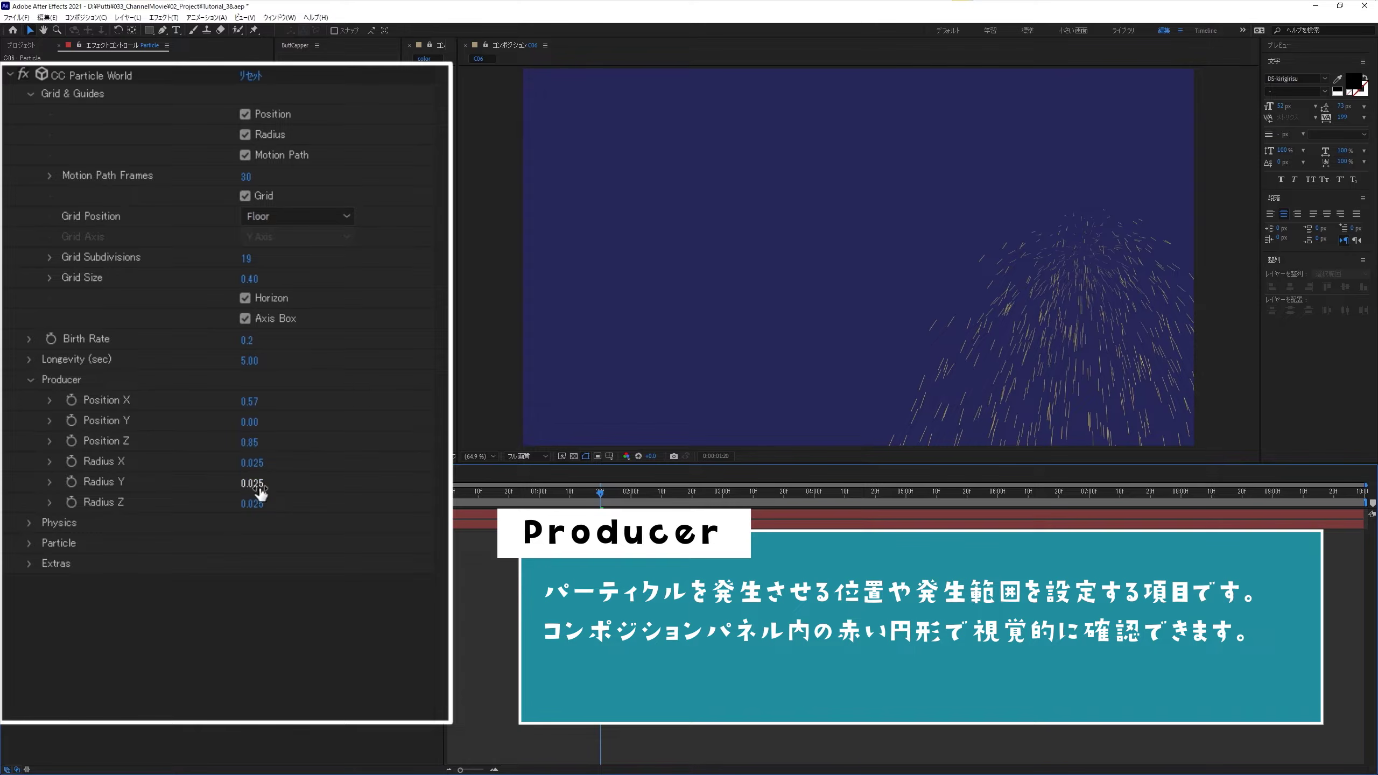
Step: Set the Producer's Radius Y to 0.700 and increase Radius Z to widen the emission area
{"action": "left_click_drag", "start_coordinate": [263, 484], "coordinate": [292, 505]}
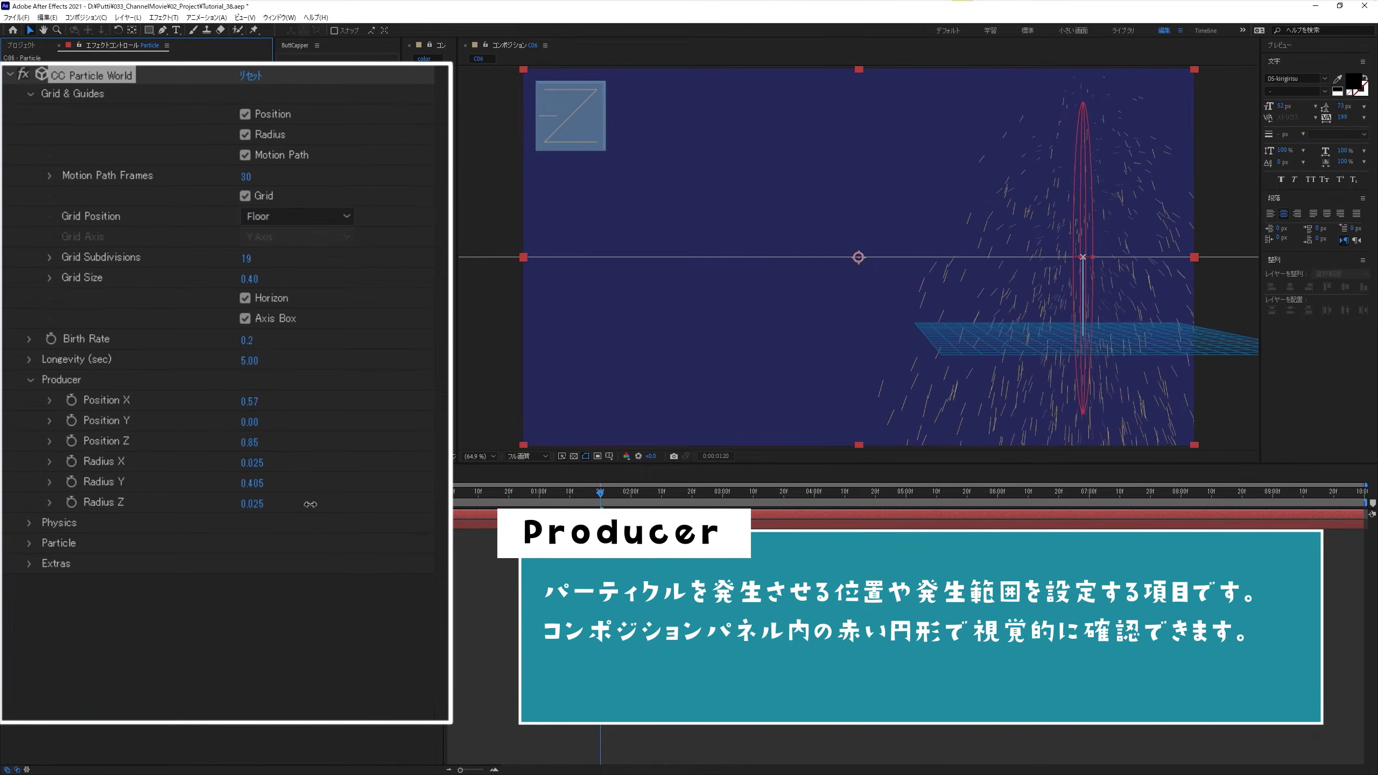
{"action": "left_click", "coordinate": [257, 482]}
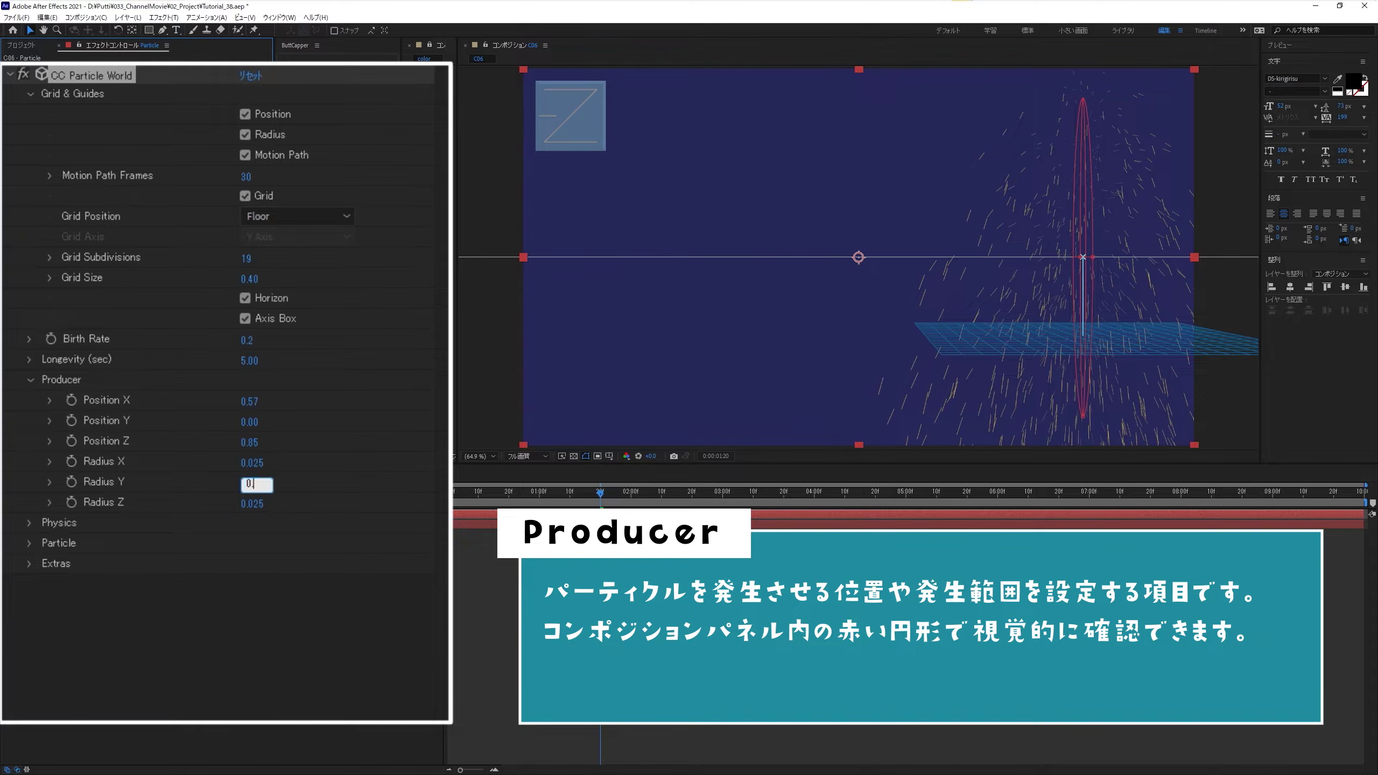
{"action": "key", "text": "Return"}
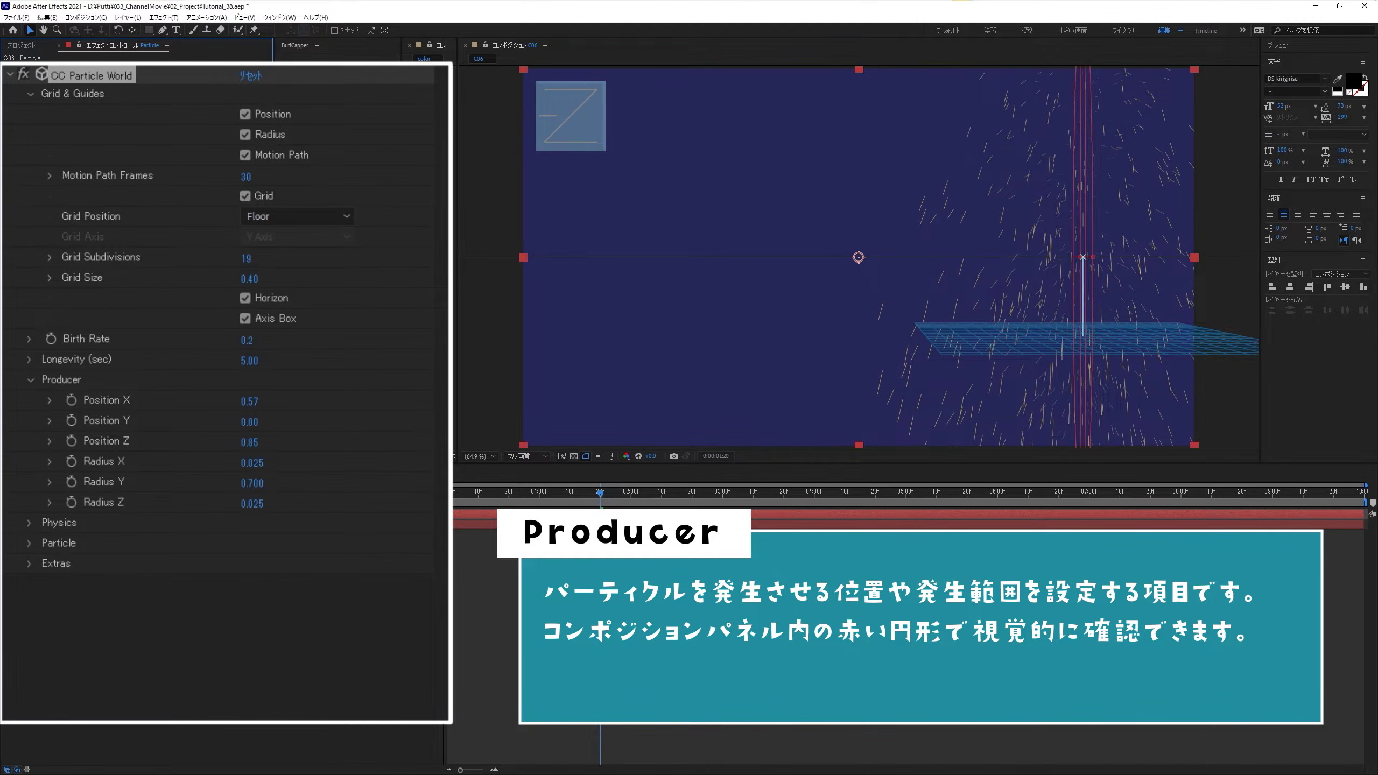
{"action": "left_click", "coordinate": [258, 636]}
{"action": "left_click", "coordinate": [84, 76]}
{"action": "left_click", "coordinate": [253, 504]}
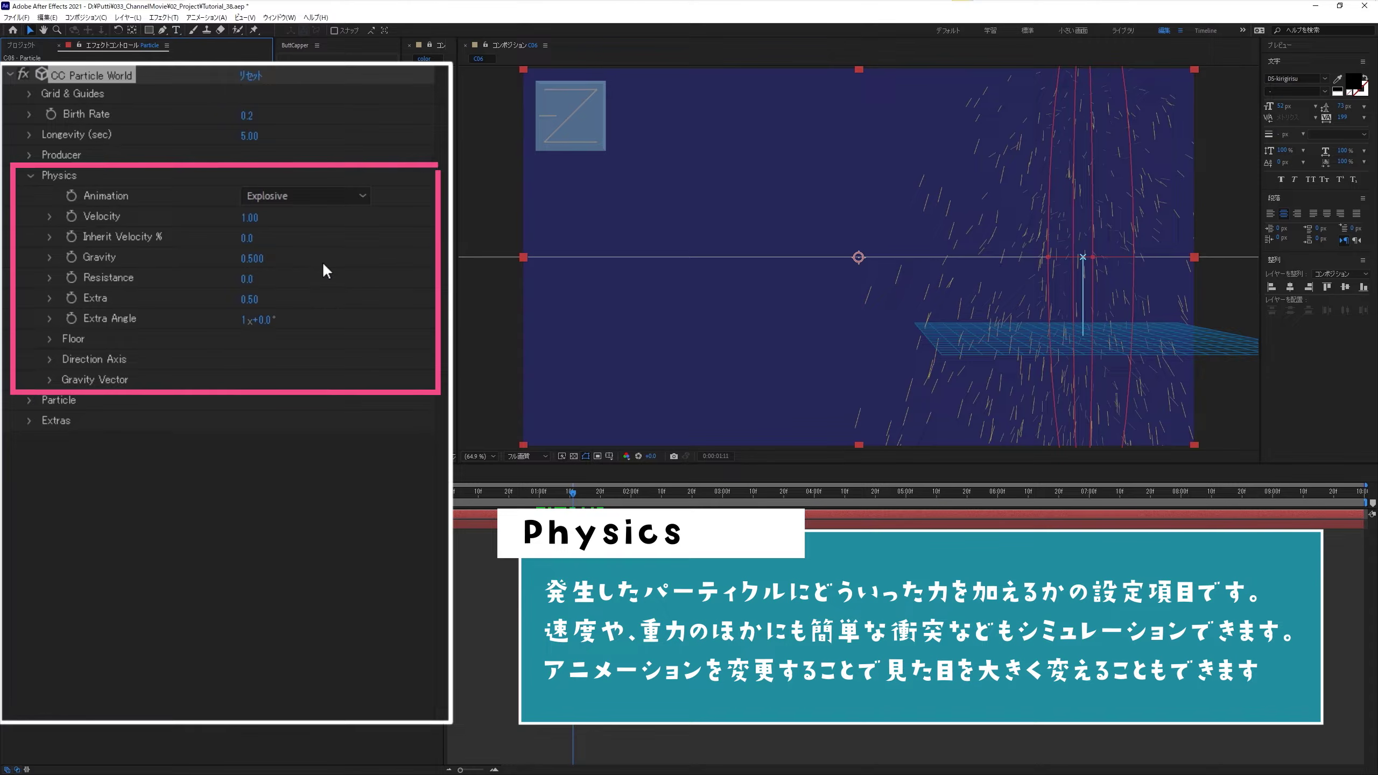
Step: Change the Physics Animation type to Direction Axis and preview the particle motion
{"action": "left_click", "coordinate": [321, 201]}
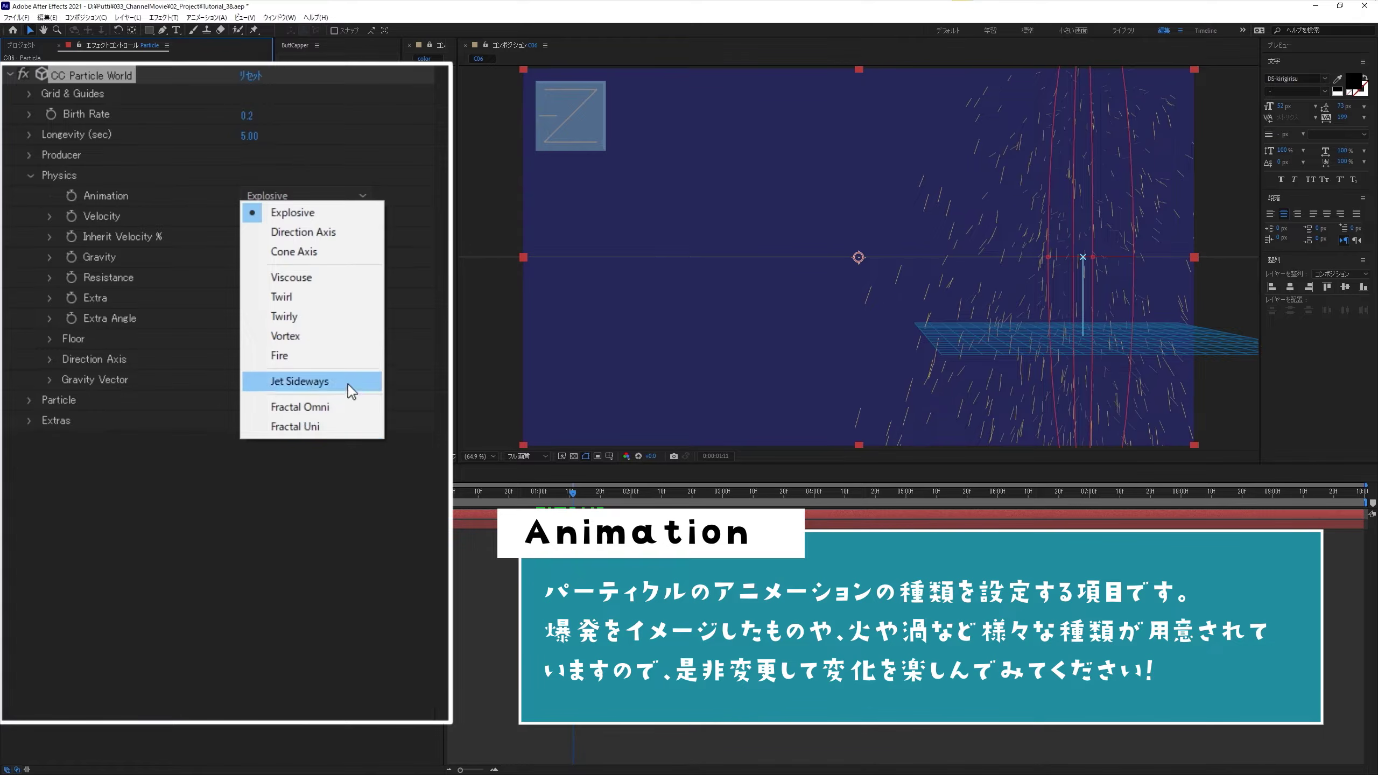
{"action": "left_click", "coordinate": [355, 239]}
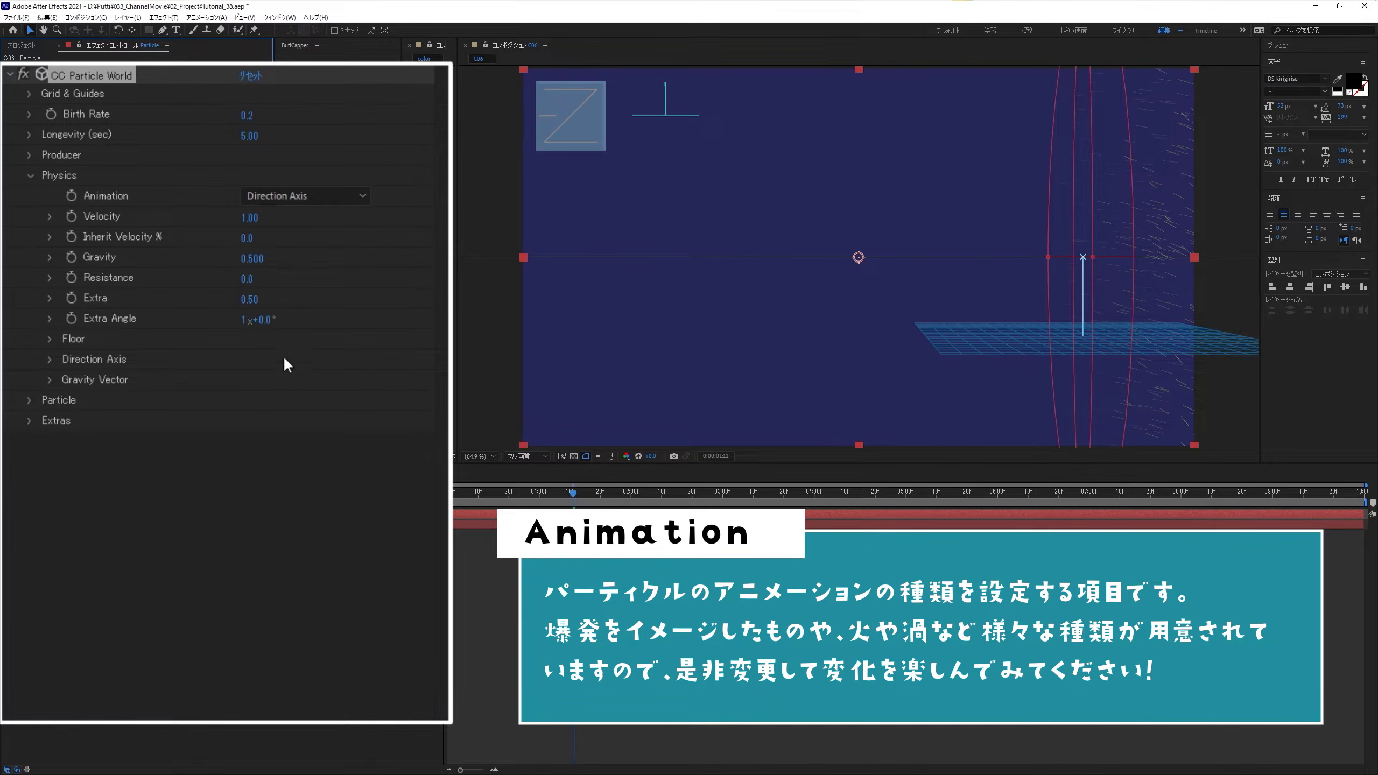
{"action": "key", "text": "space"}
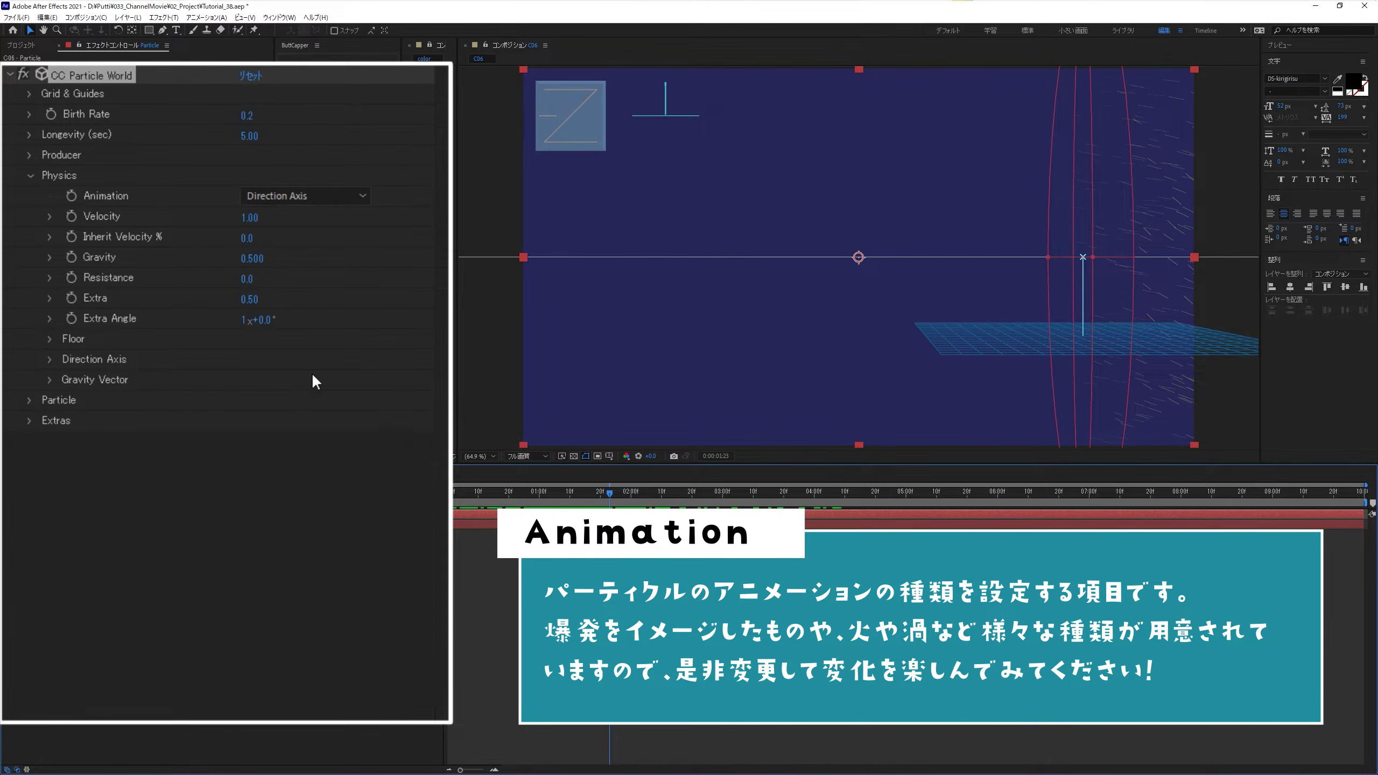
Step: Set the Physics Extra Angle to 0x+180° and preview the particles flying in the new direction
{"action": "left_click", "coordinate": [244, 320]}
{"action": "type", "text": "0"}
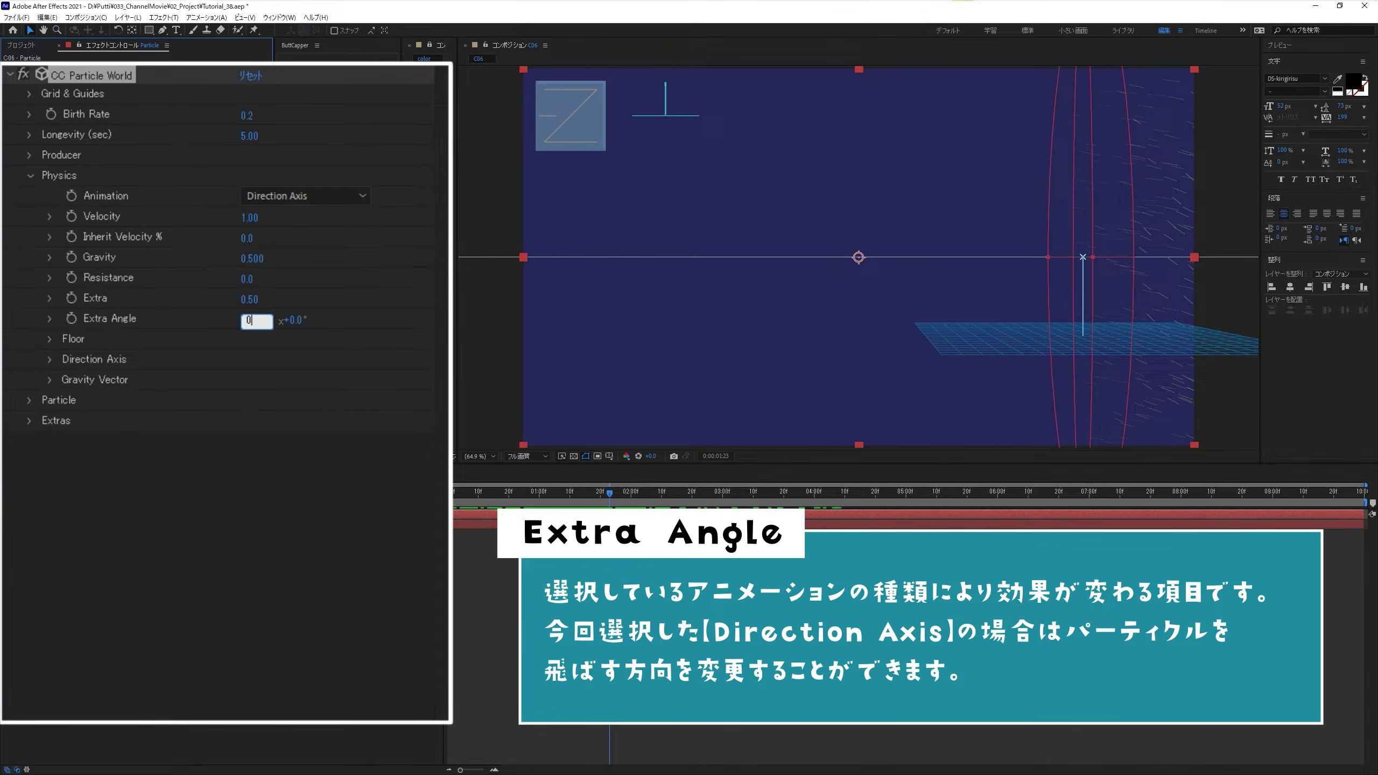
{"action": "key", "text": "Tab"}
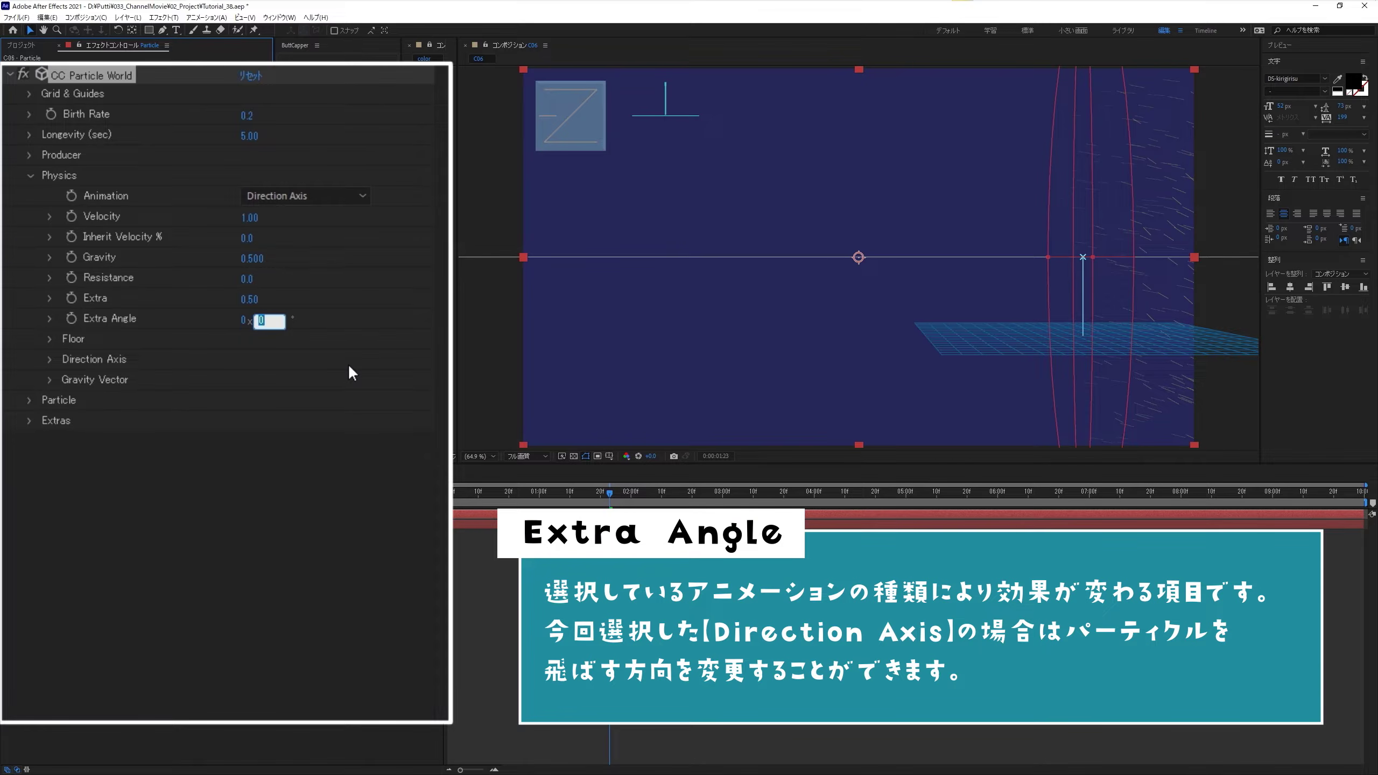
{"action": "type", "text": "180"}
{"action": "key", "text": "Return"}
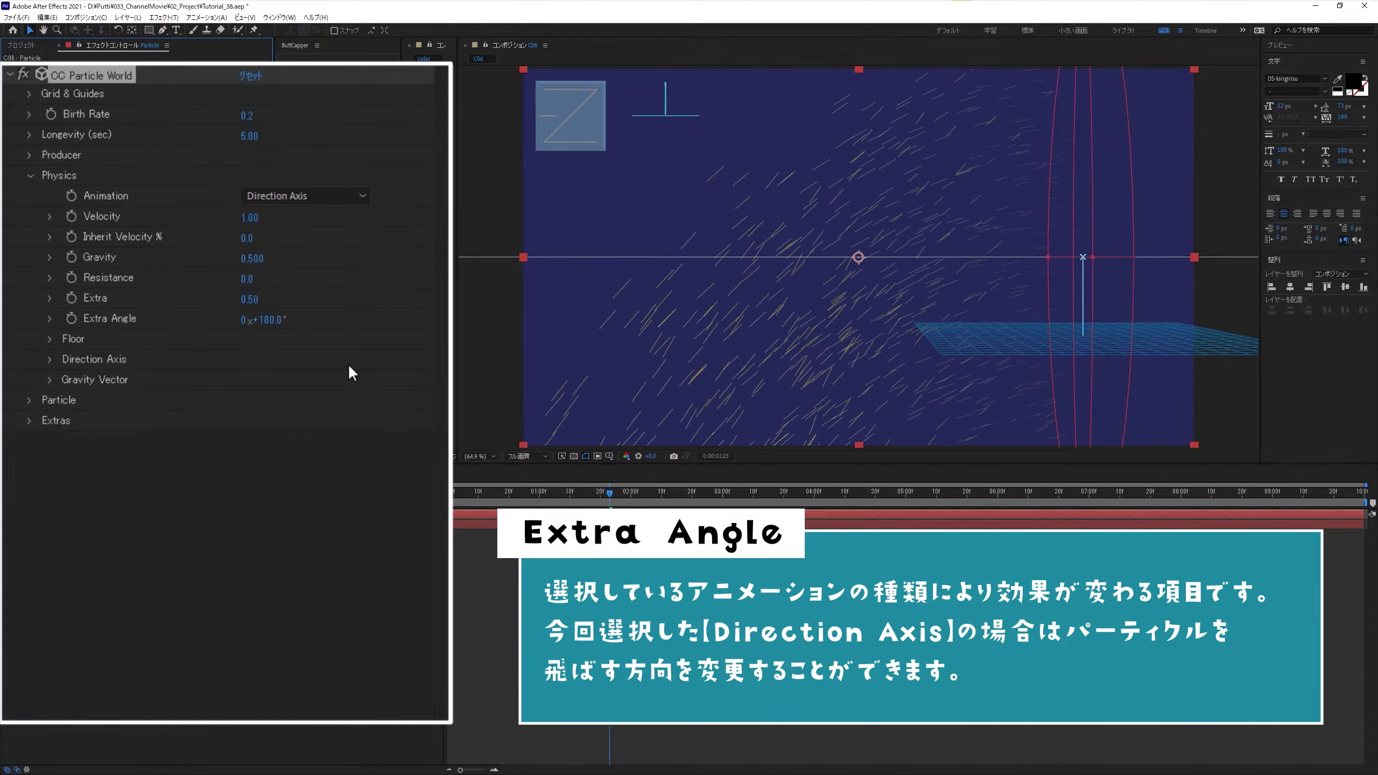
{"action": "left_click_drag", "start_coordinate": [546, 496], "coordinate": [489, 509]}
{"action": "key", "text": "space"}
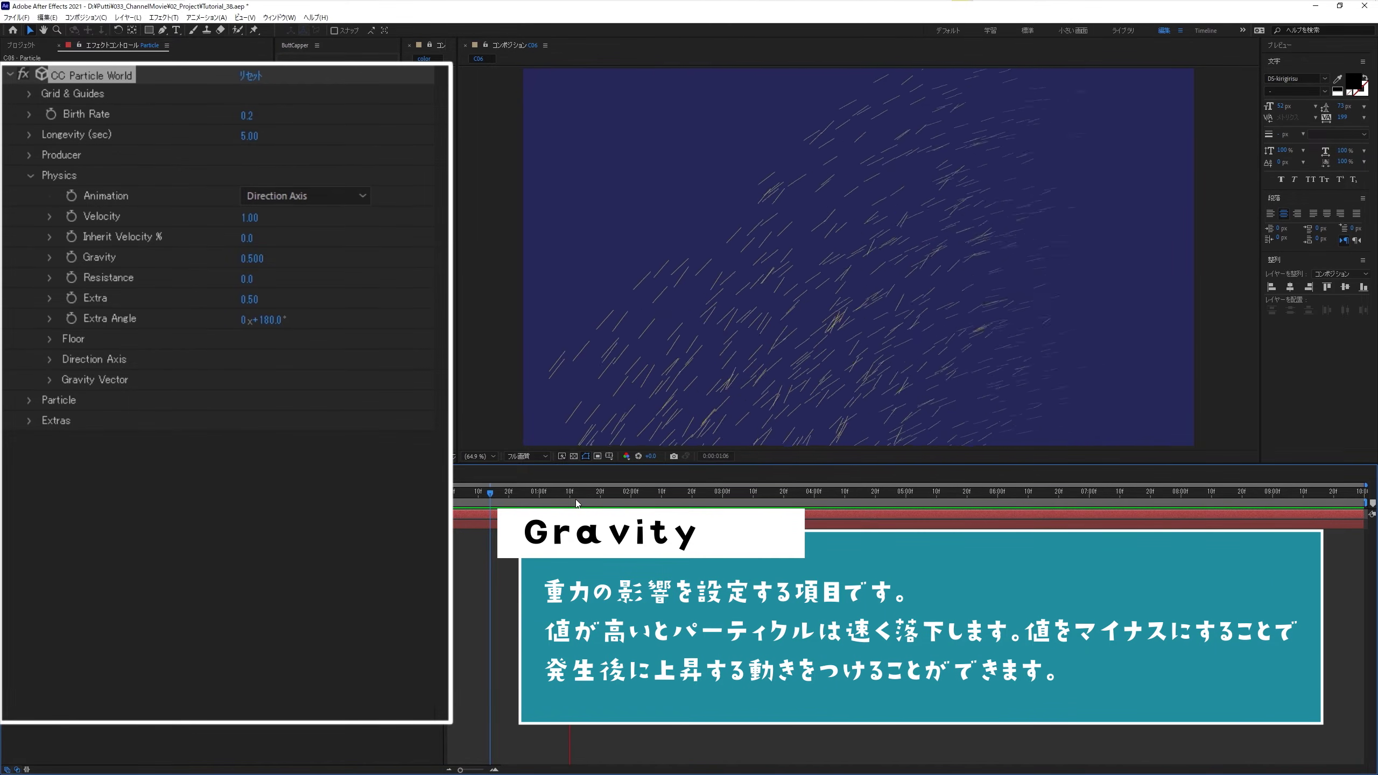
{"action": "key", "text": "space"}
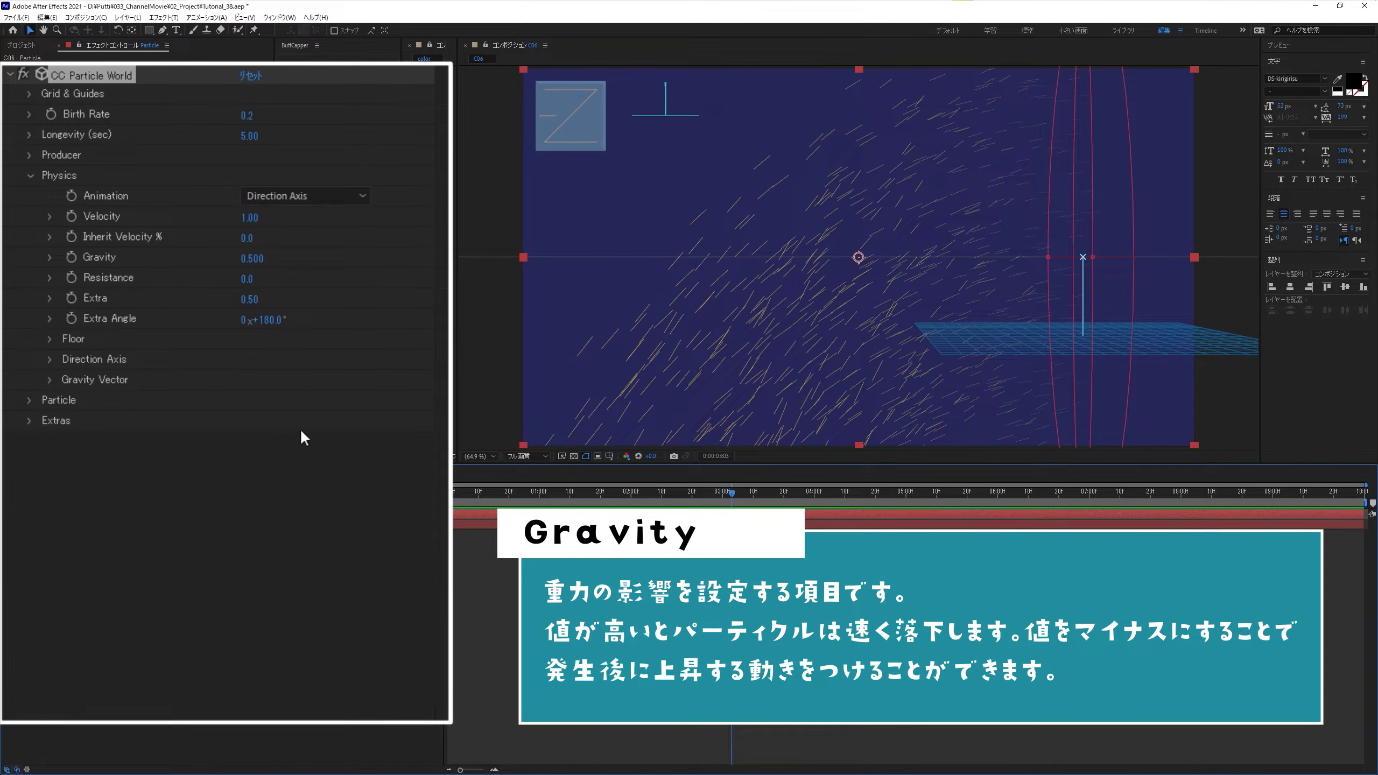
Step: Set the Physics Gravity to 0 and preview the particle motion from the start of the composition
{"action": "left_click", "coordinate": [253, 258]}
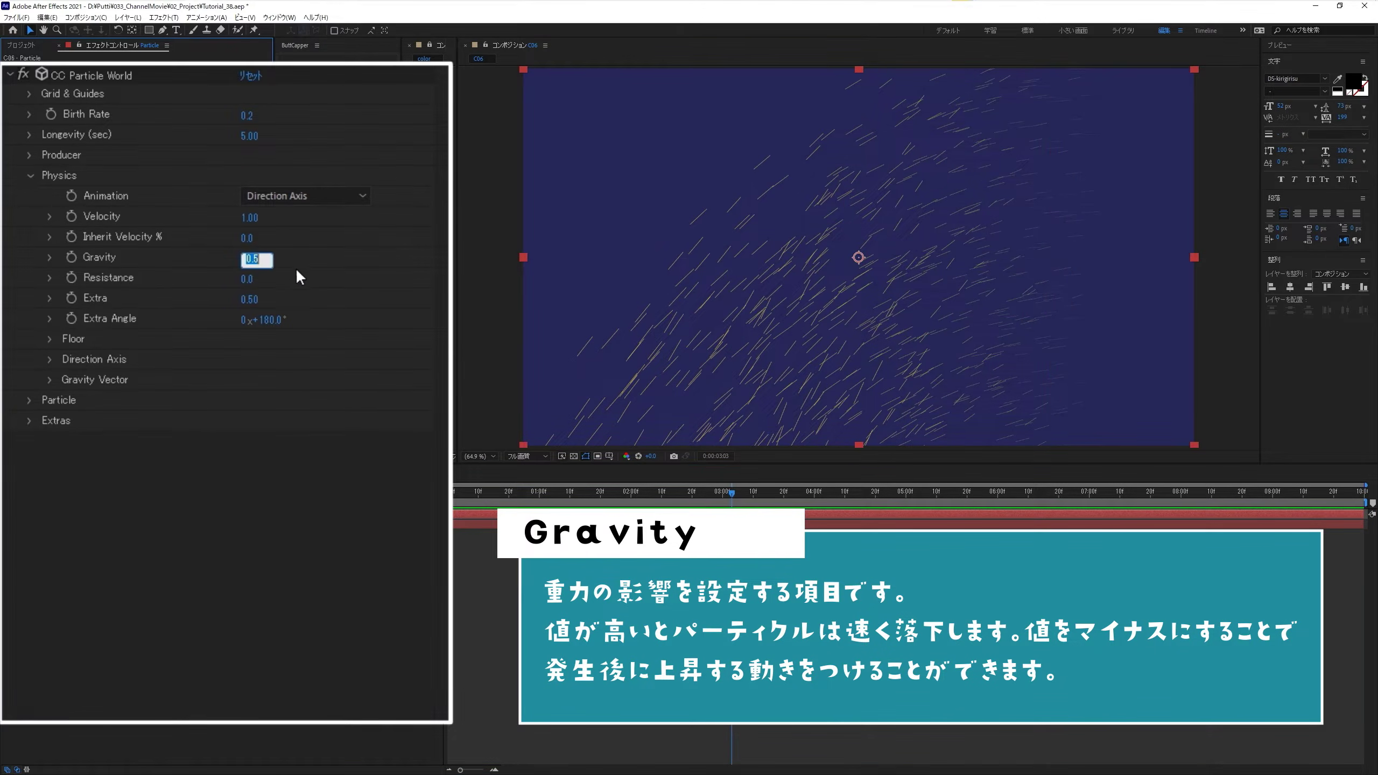
{"action": "type", "text": "0"}
{"action": "key", "text": "Return"}
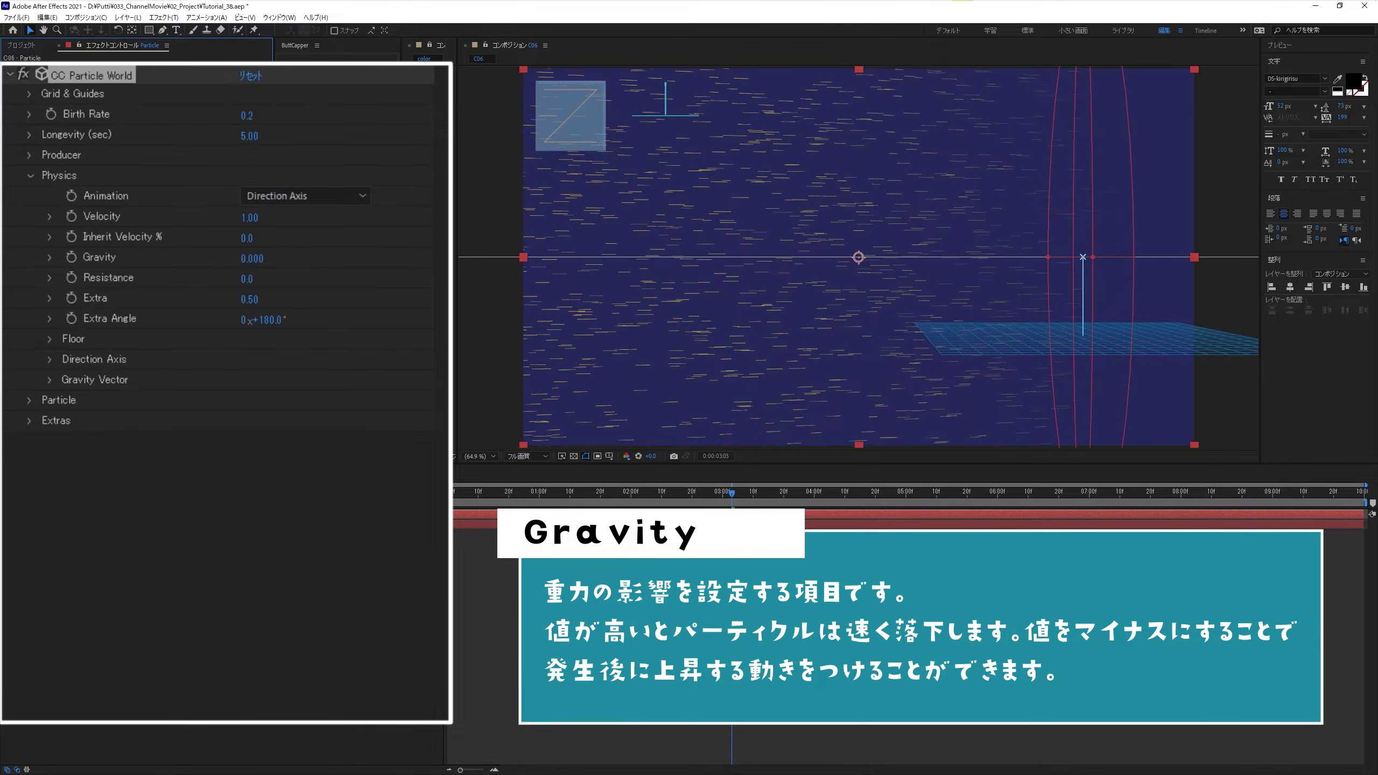
{"action": "left_click", "coordinate": [460, 493]}
{"action": "key", "text": "space"}
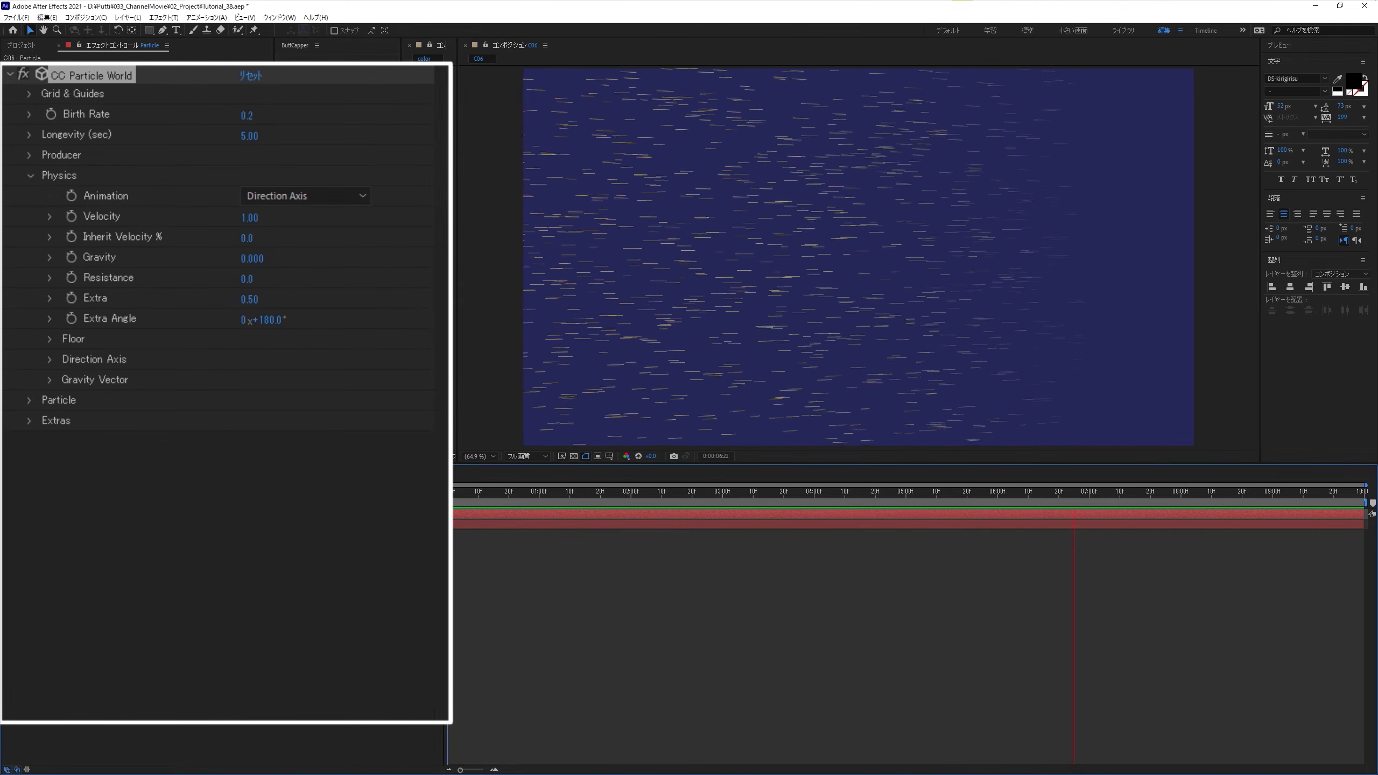
{"action": "key", "text": "space"}
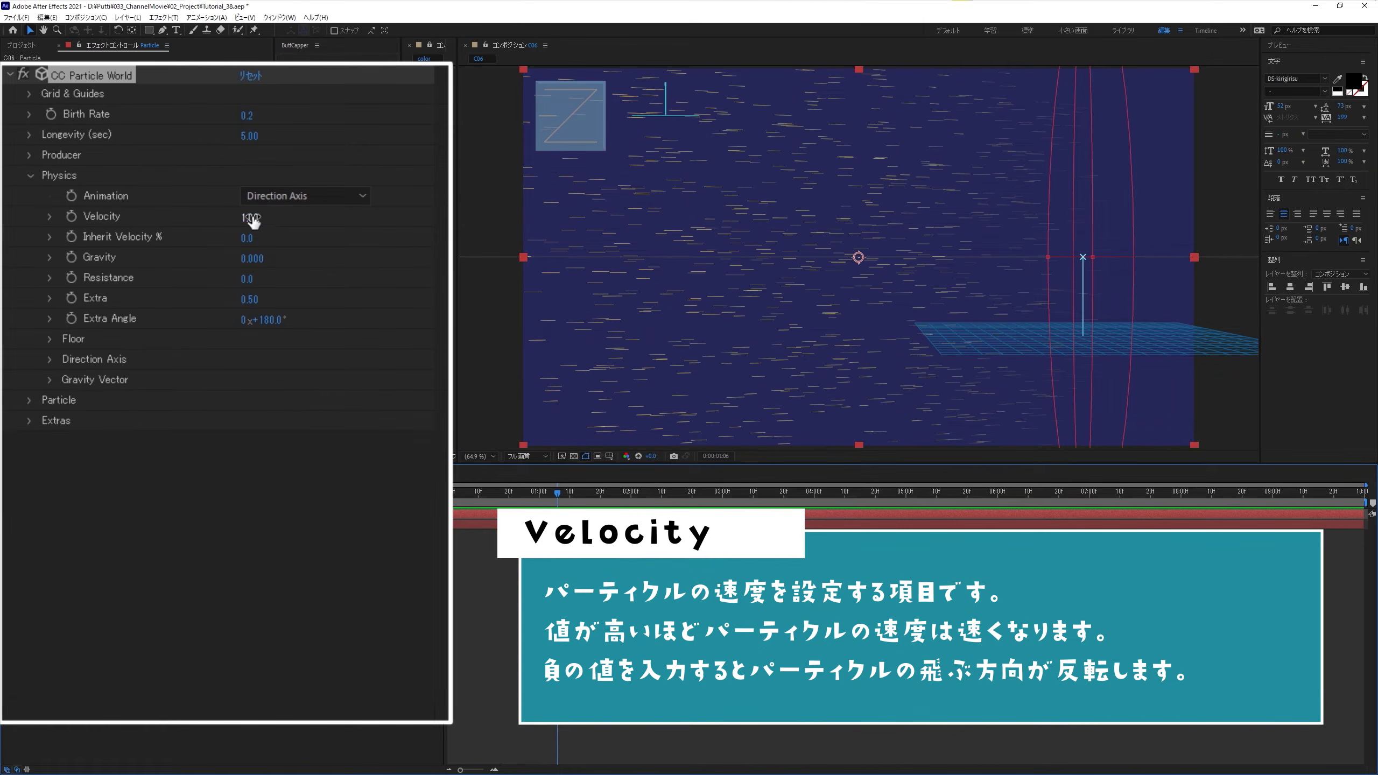
Step: Try a faster Physics Velocity of 3.53 and preview the particles
{"action": "mouse_move", "coordinate": [251, 217]}
{"action": "left_mouse_down"}
{"action": "mouse_move", "coordinate": [321, 236]}
{"action": "mouse_move", "coordinate": [488, 244]}
{"action": "left_mouse_up"}
{"action": "left_click", "coordinate": [463, 505]}
{"action": "key", "text": "space"}
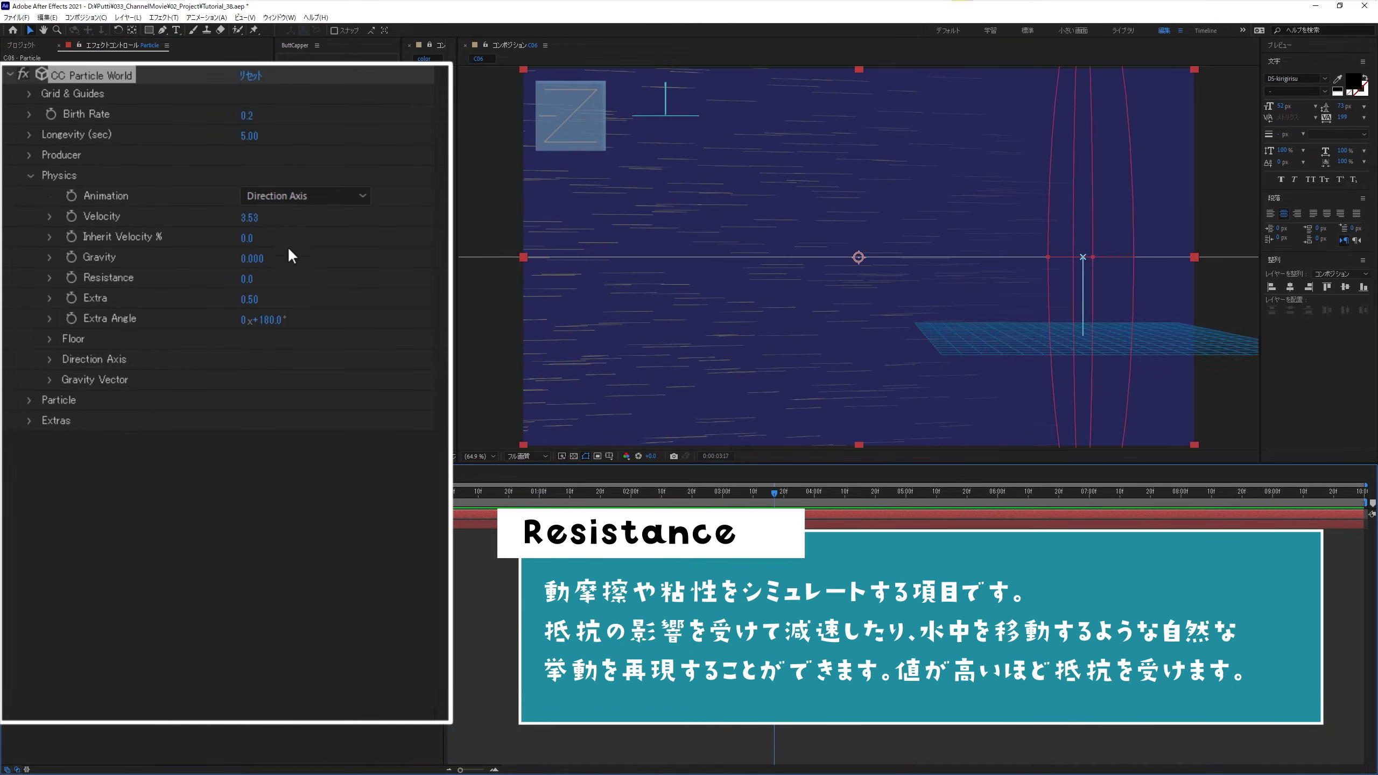
Step: Try a Physics Resistance of 3, preview the slowed particles, and return Resistance to 0
{"action": "left_click", "coordinate": [246, 277]}
{"action": "type", "text": "3"}
{"action": "key", "text": "Return"}
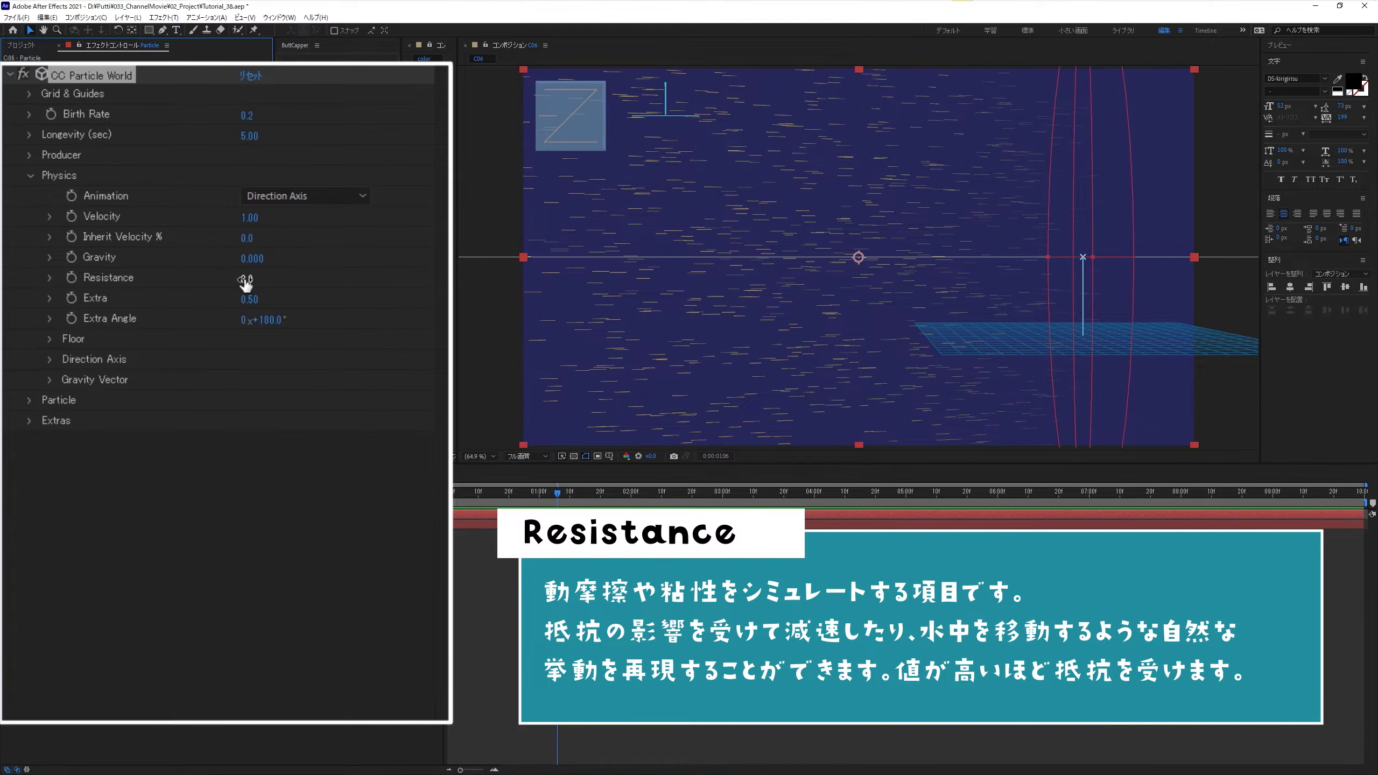
{"action": "key", "text": "space"}
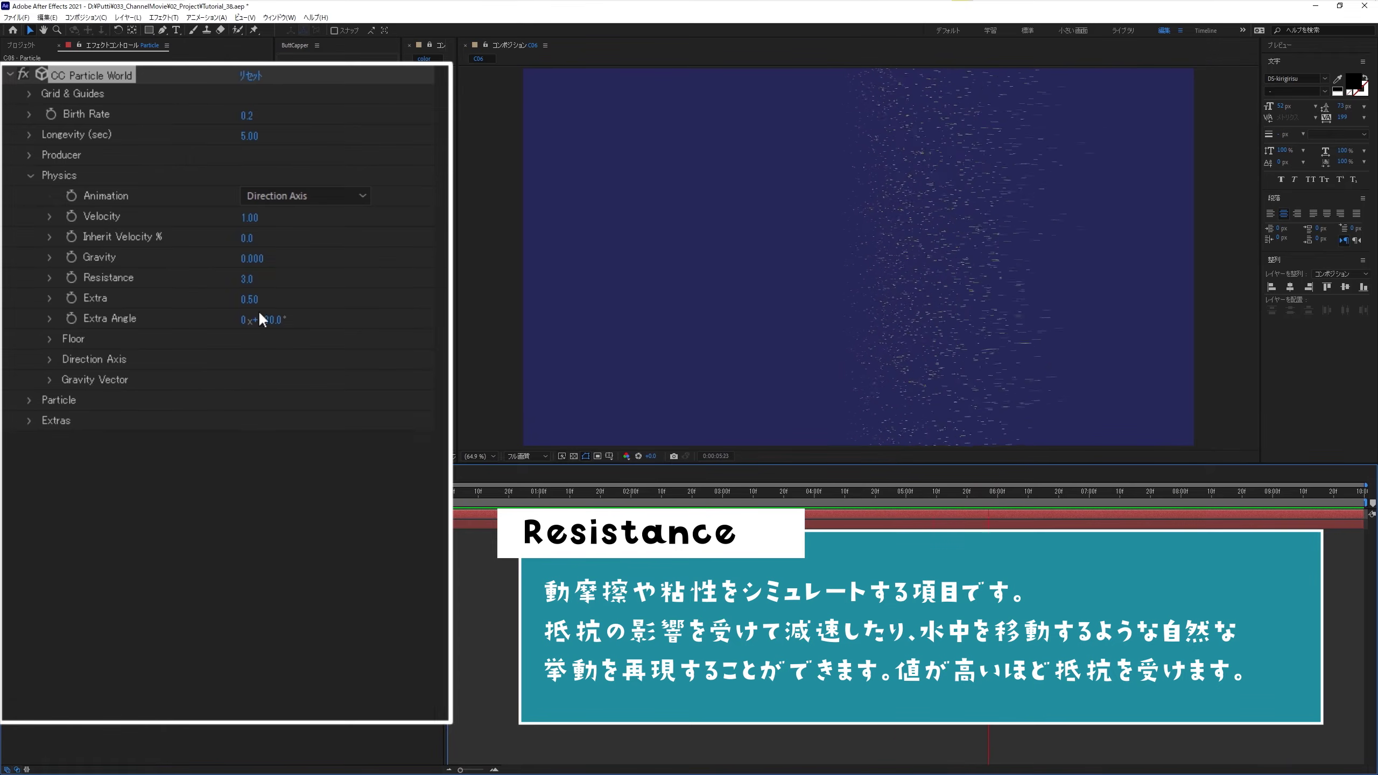
{"action": "left_click", "coordinate": [249, 279]}
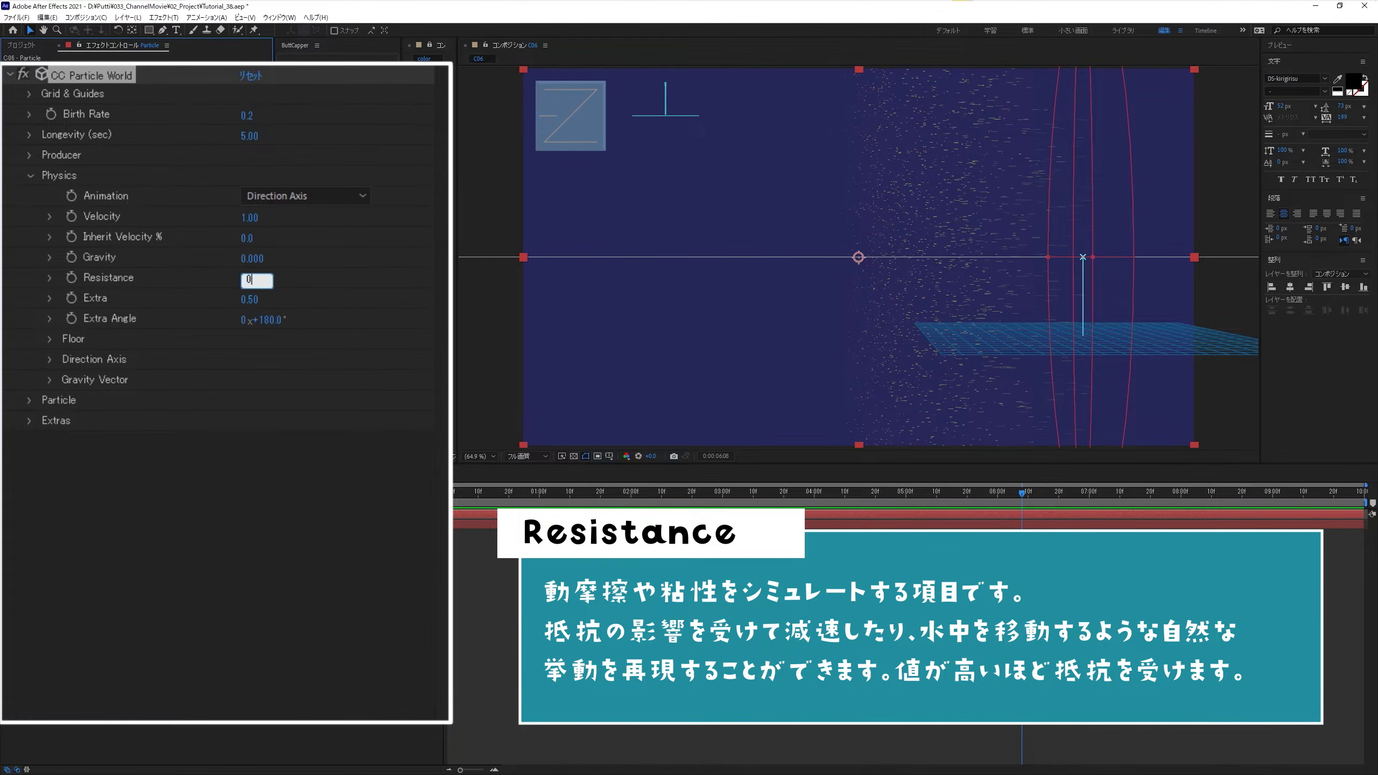
{"action": "key", "text": "Return"}
{"action": "key", "text": "space"}
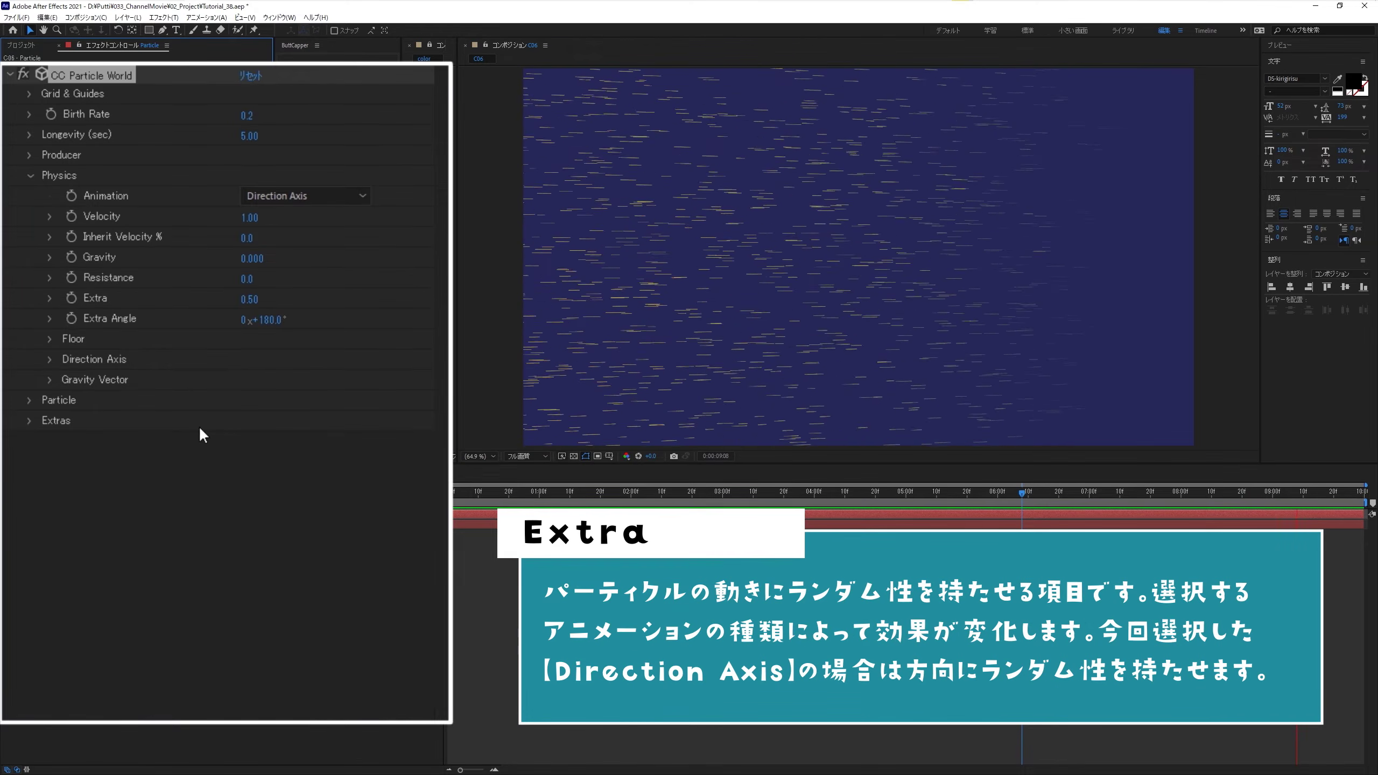
Step: Try a Physics Extra value of 1 and preview the direction randomness
{"action": "left_click", "coordinate": [251, 300]}
{"action": "type", "text": "1"}
{"action": "key", "text": "Return"}
{"action": "key", "text": "space"}
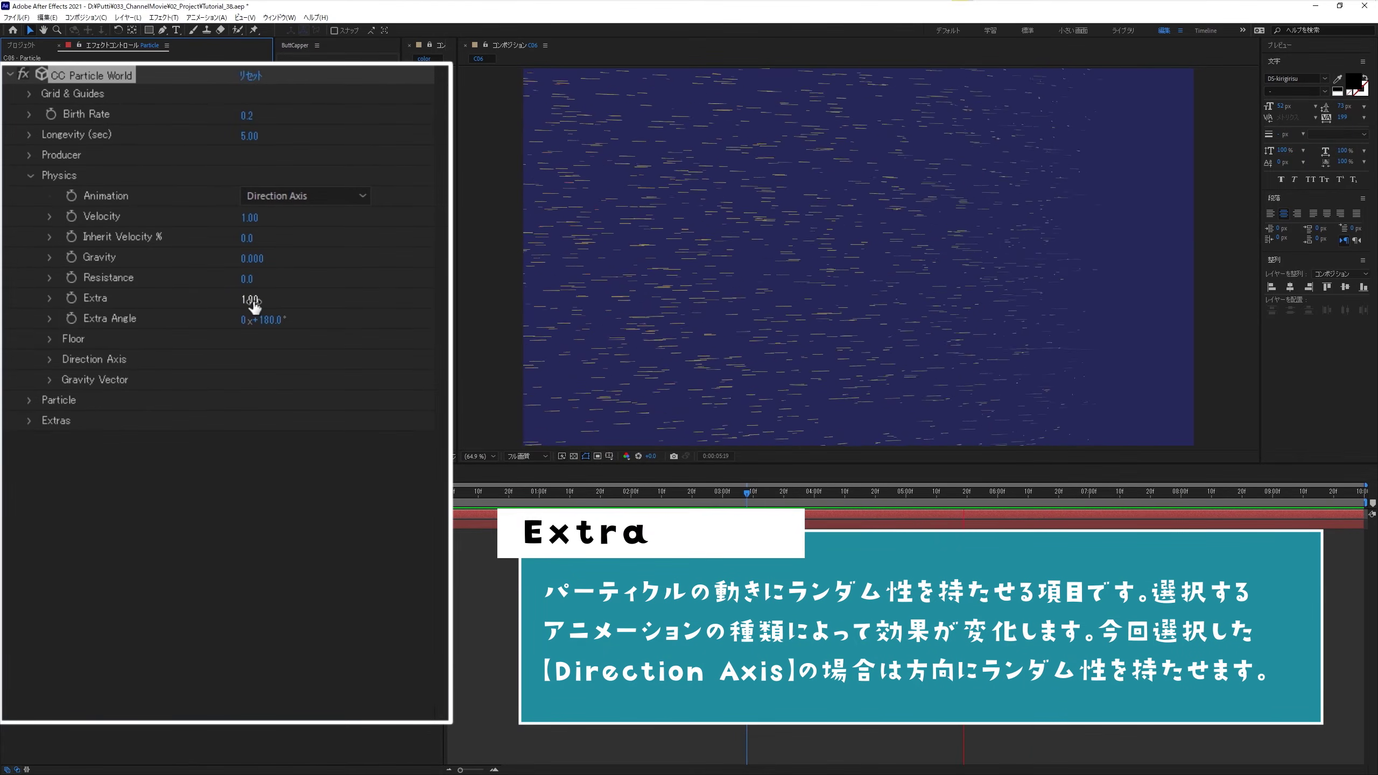
{"action": "key", "text": "space"}
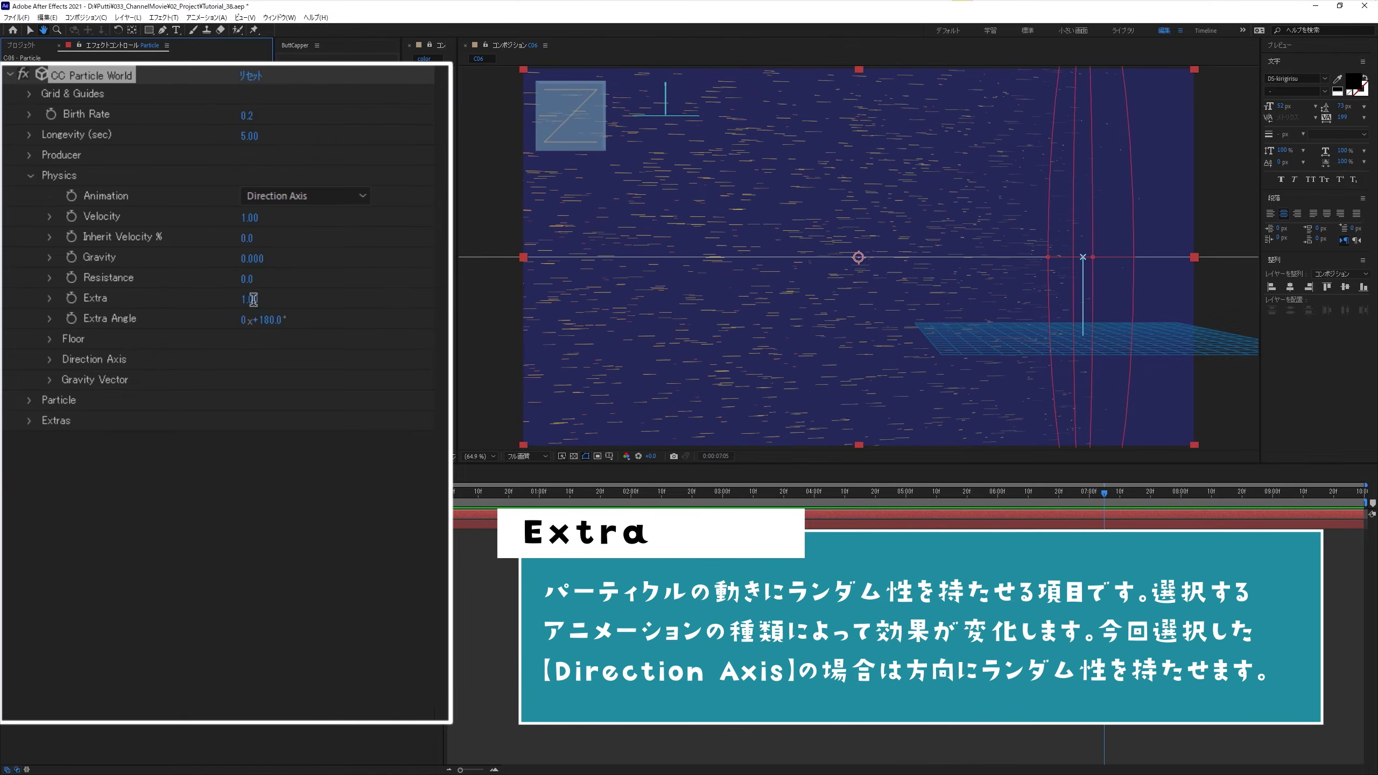
Step: Try a Physics Extra value of 0, preview it, and undo the Extra changes back to 0.50
{"action": "left_click", "coordinate": [252, 301]}
{"action": "type", "text": "0"}
{"action": "key", "text": "Return"}
{"action": "key", "text": "space"}
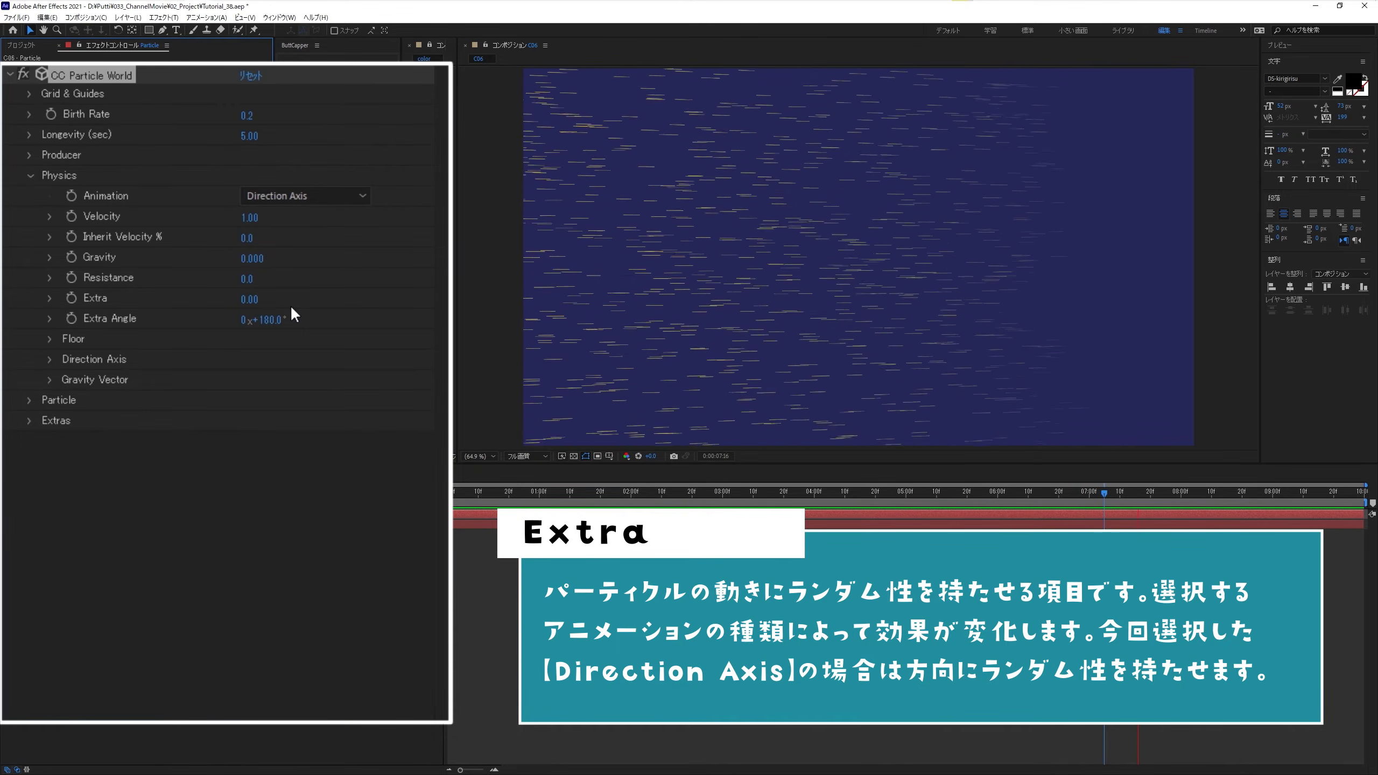
{"action": "key", "text": "space"}
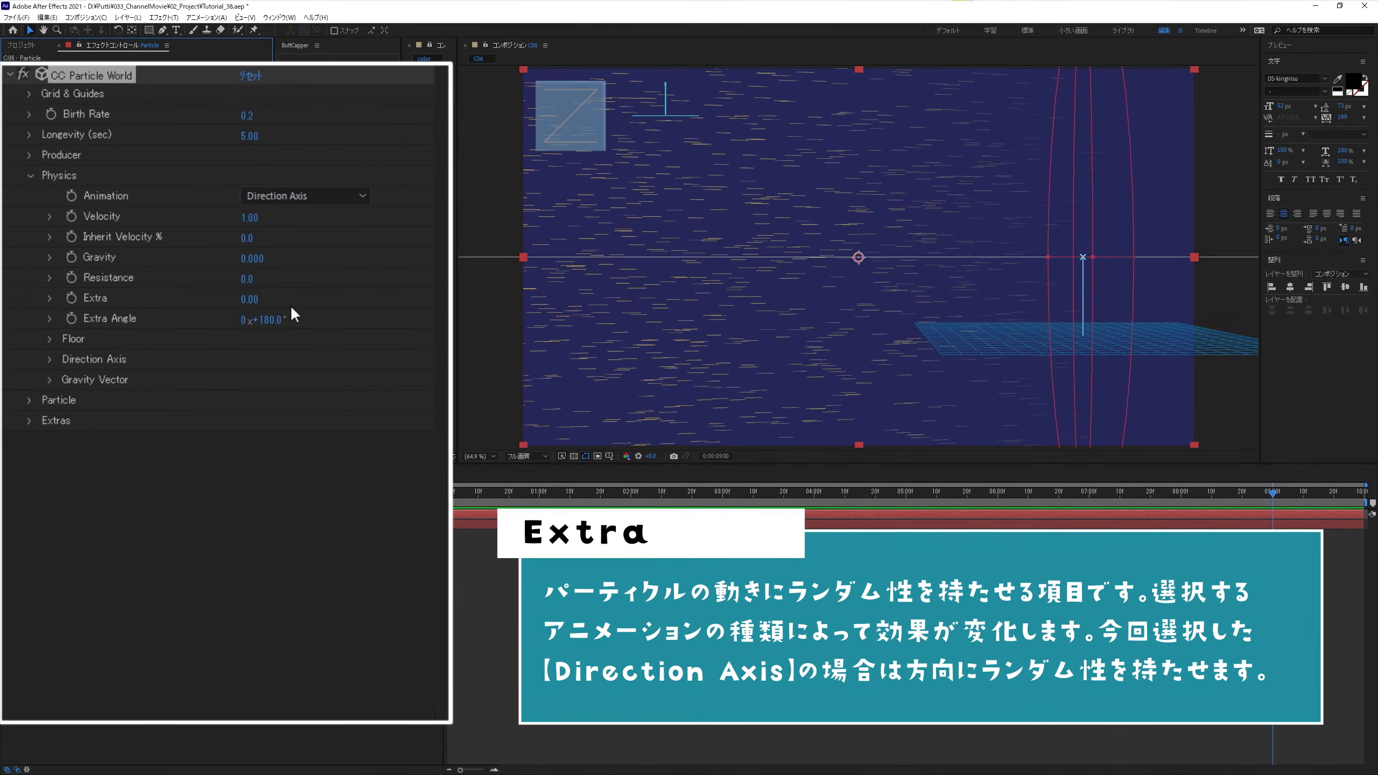
{"action": "key", "text": "ctrl+z"}
{"action": "key", "text": "space"}
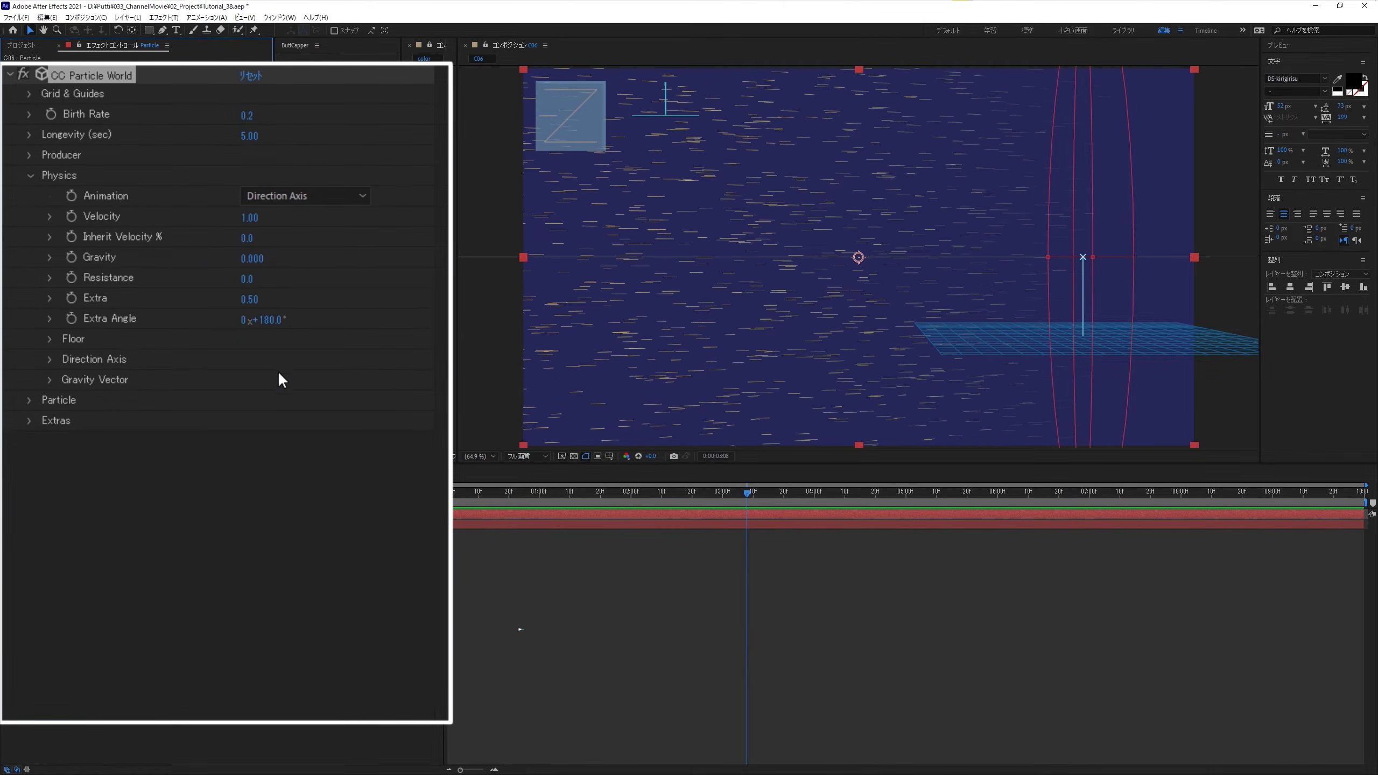
Step: Set the Producer's Position X to 1.18 to move the emitter outside the frame
{"action": "left_click", "coordinate": [28, 164]}
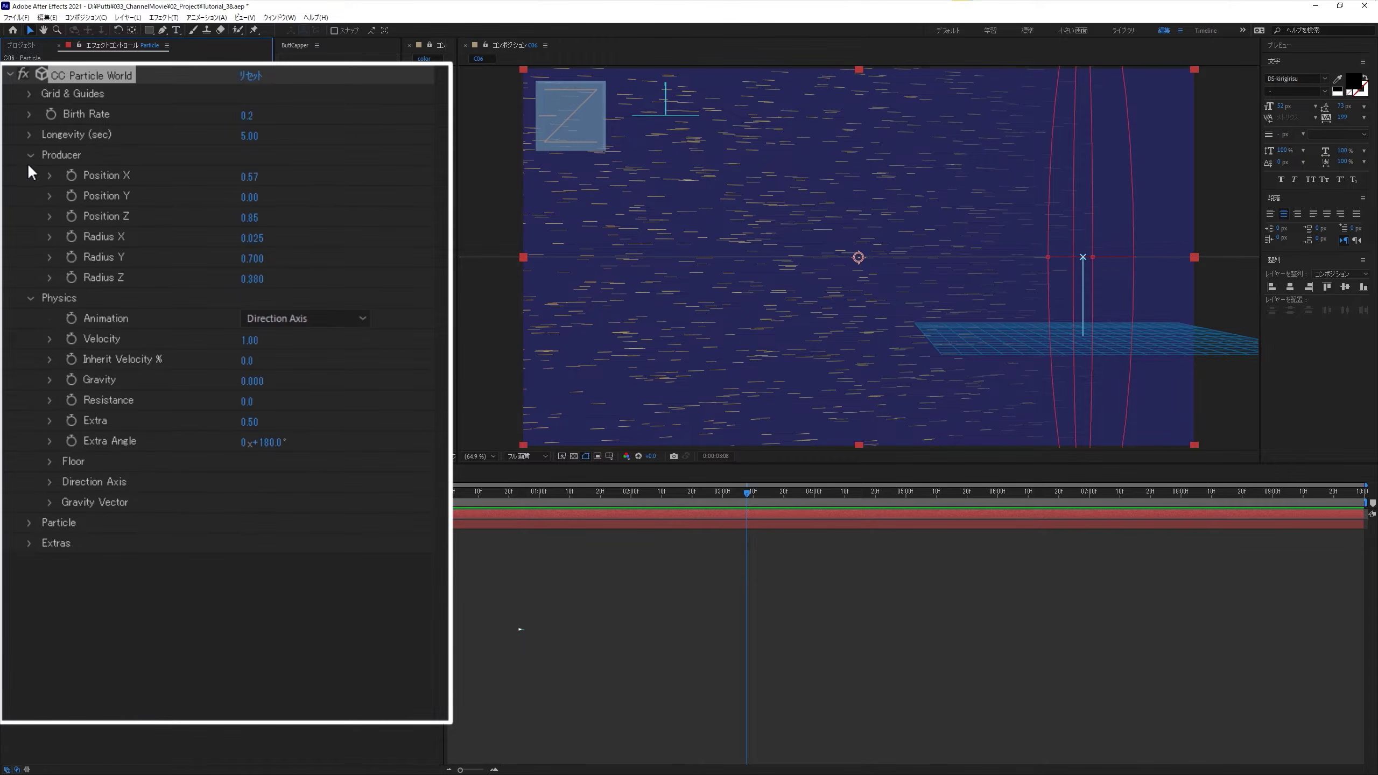
{"action": "left_click", "coordinate": [252, 177]}
{"action": "type", "text": "1.18"}
{"action": "key", "text": "Return"}
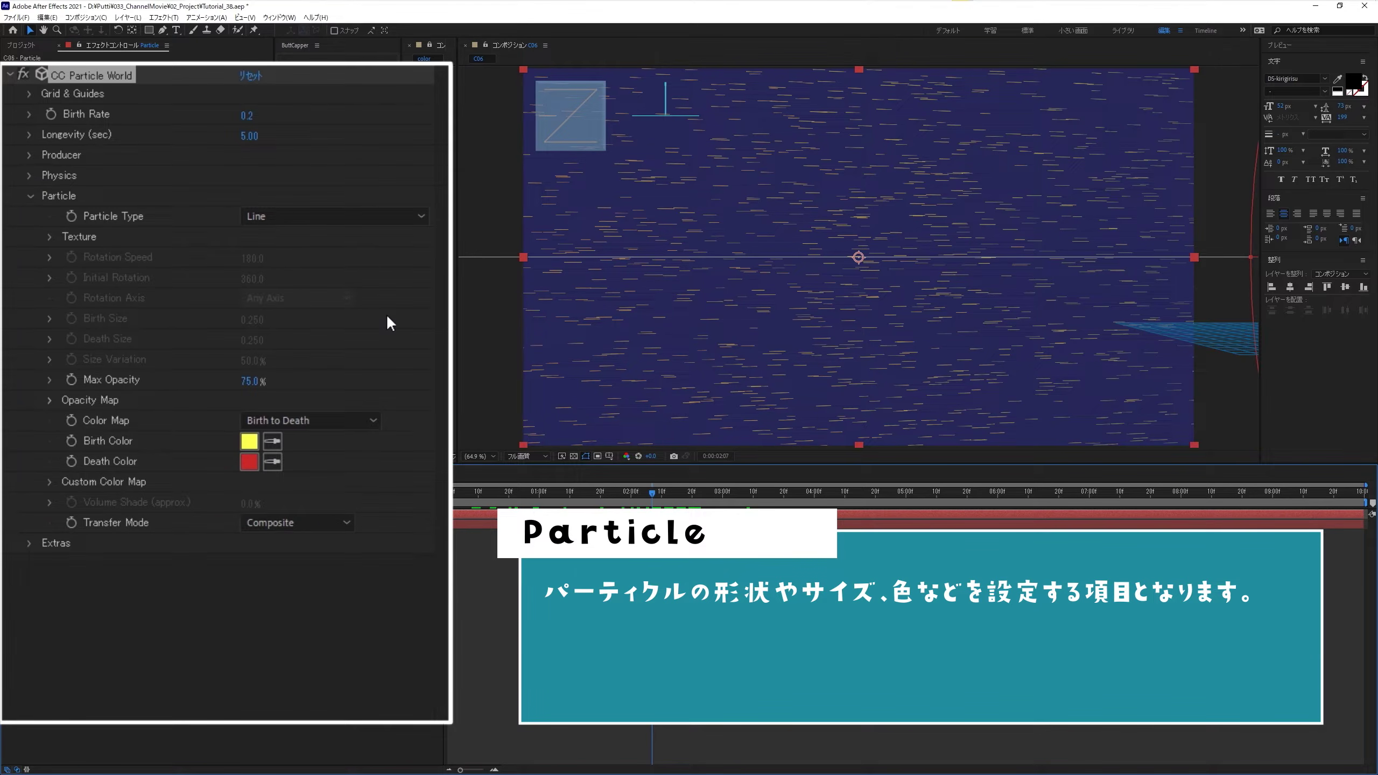
Step: Change the Particle Type from Line to Cube and preview the cubes
{"action": "left_click", "coordinate": [356, 216]}
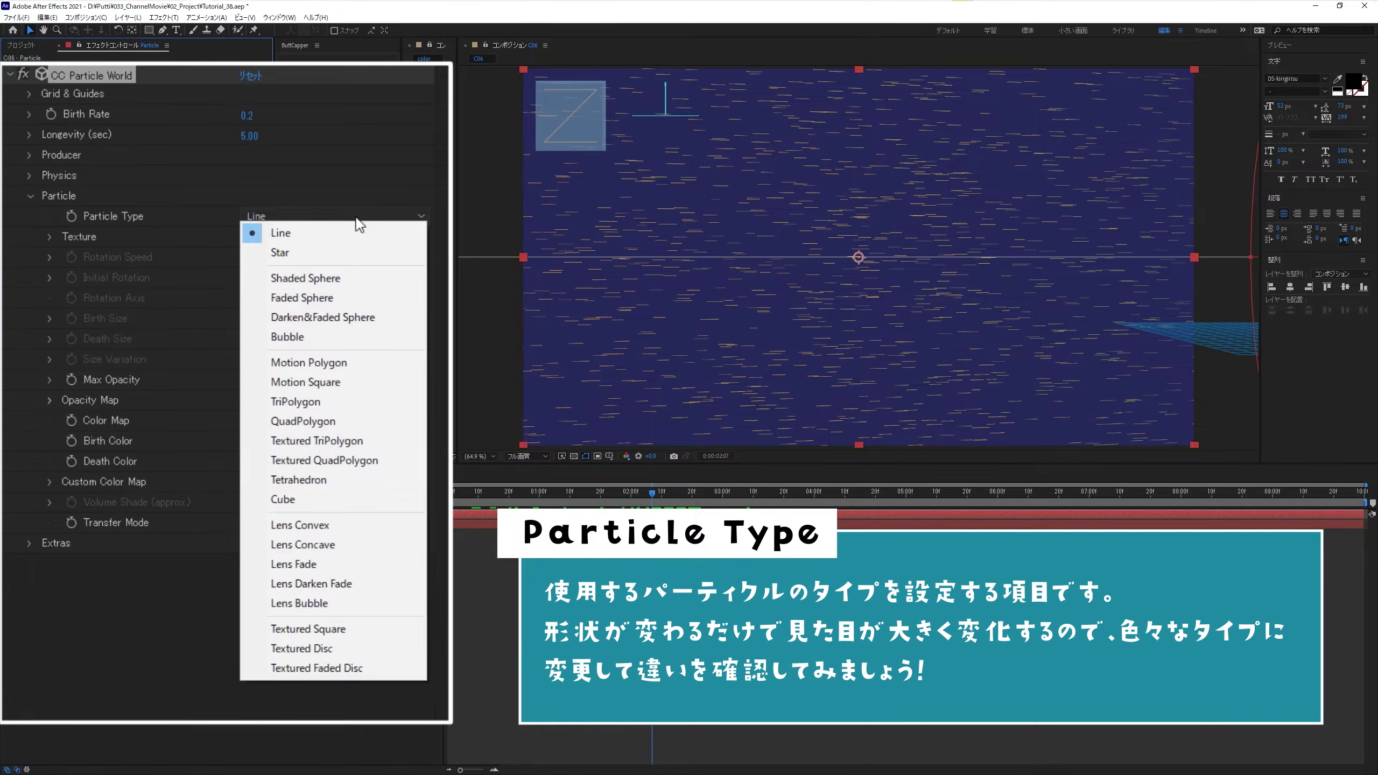
{"action": "left_click", "coordinate": [345, 500]}
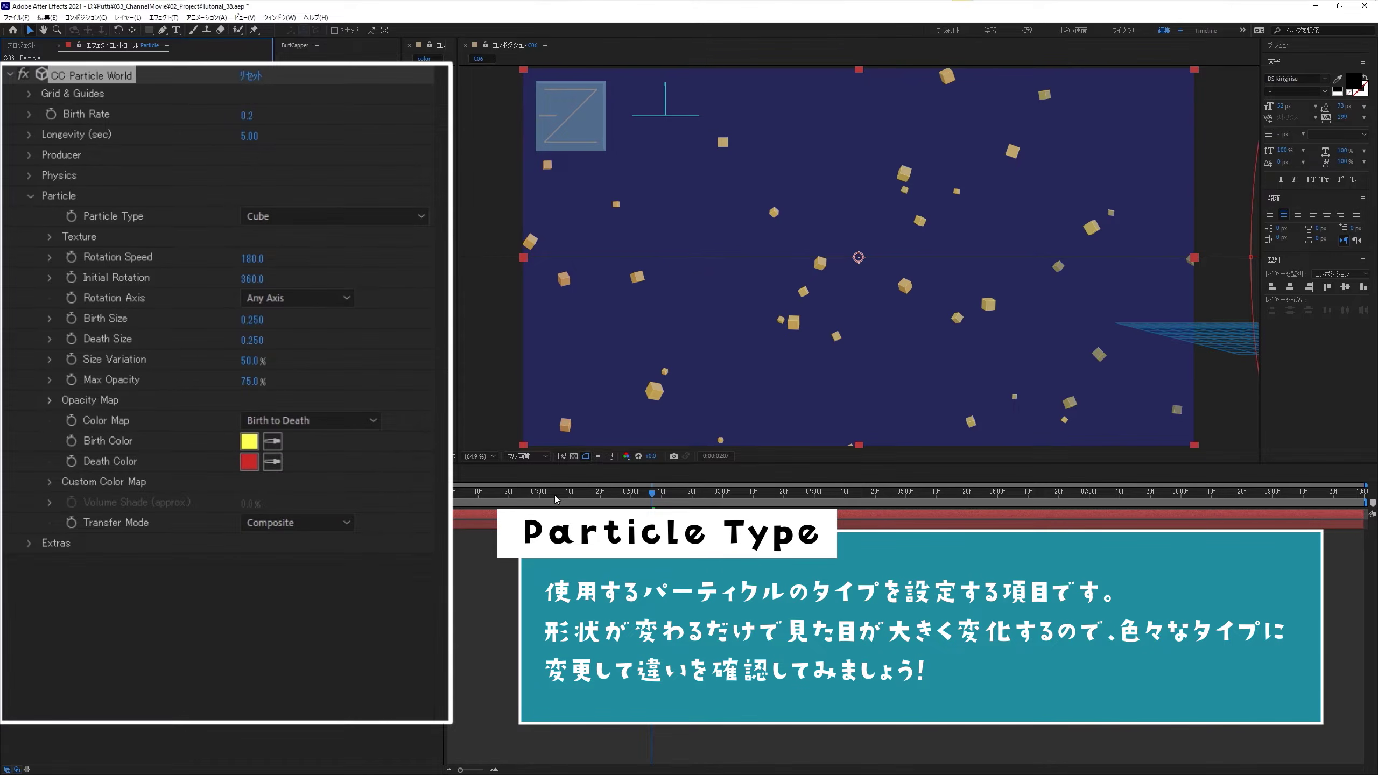
{"action": "key", "text": "space"}
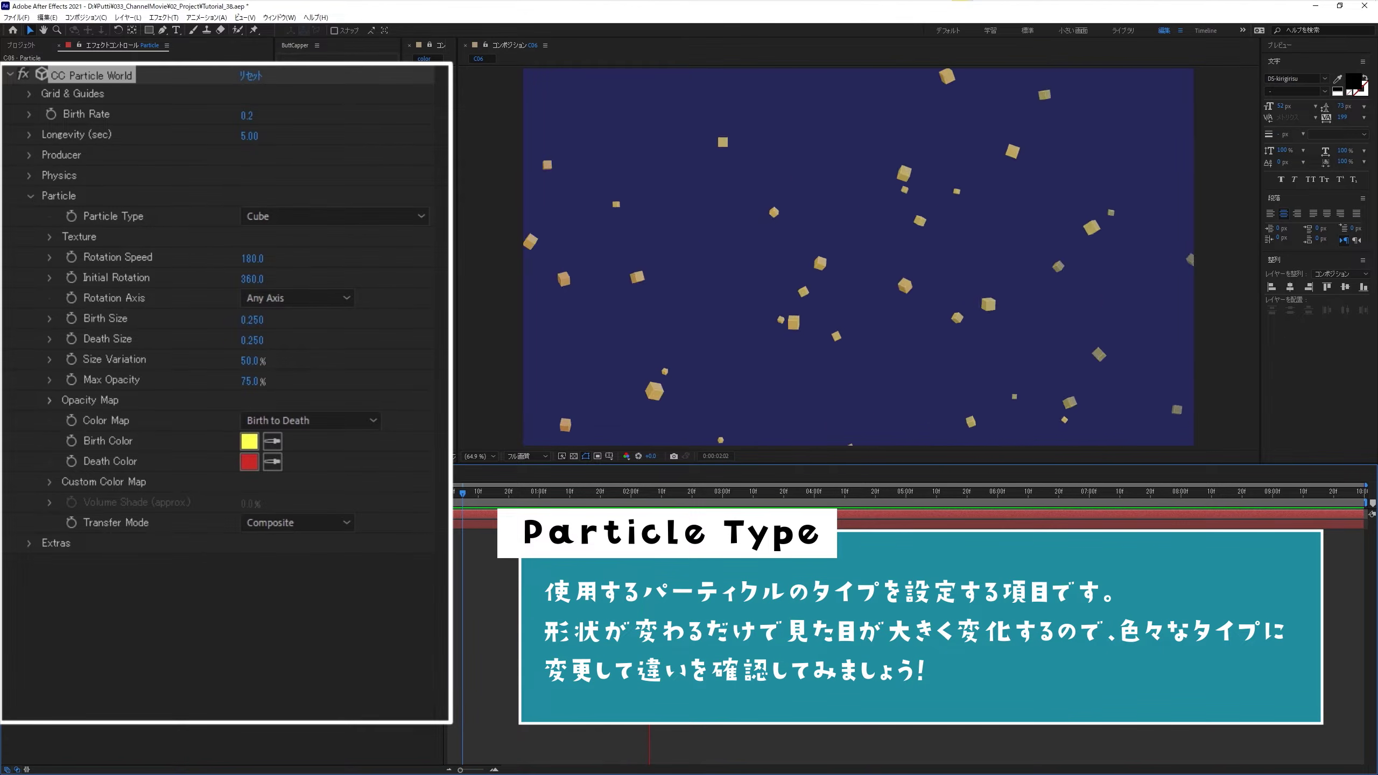
{"action": "key", "text": "space"}
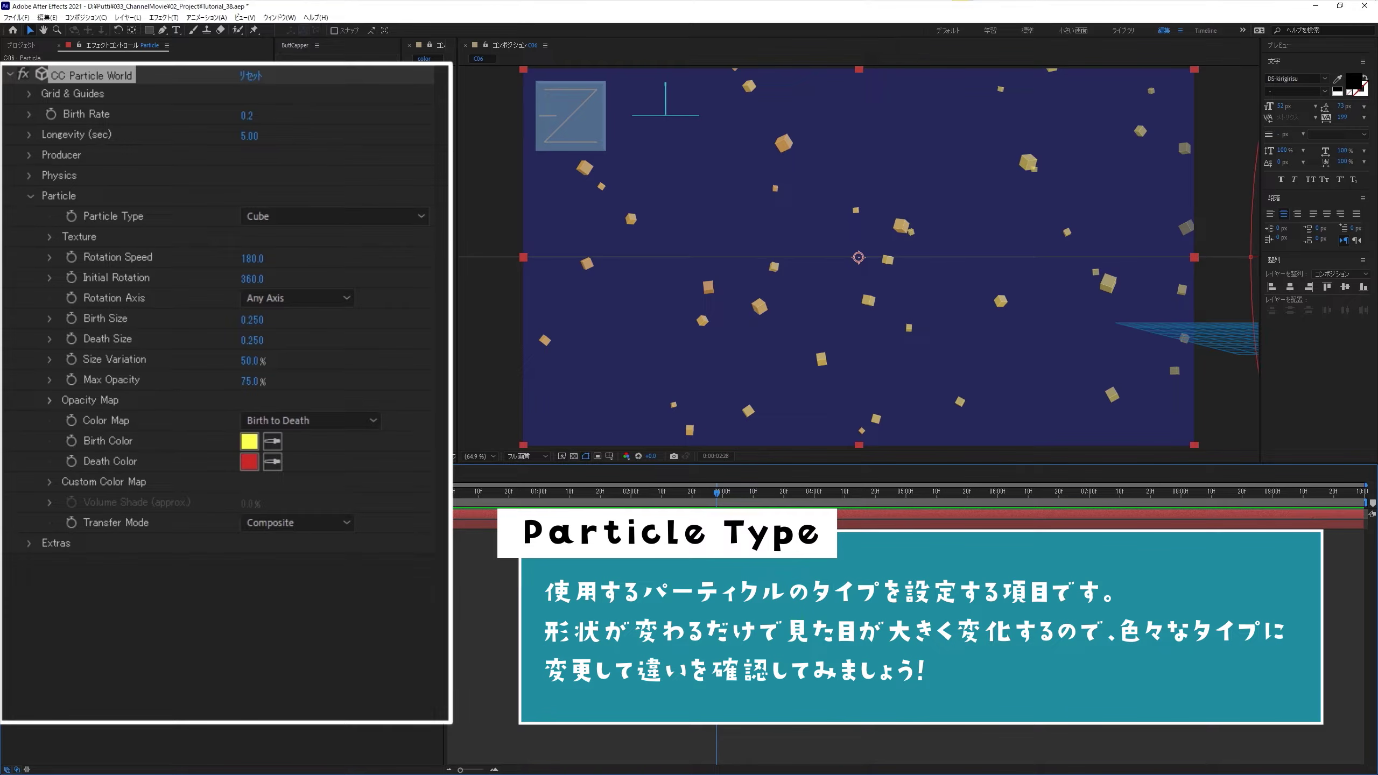
{"action": "left_click", "coordinate": [229, 670]}
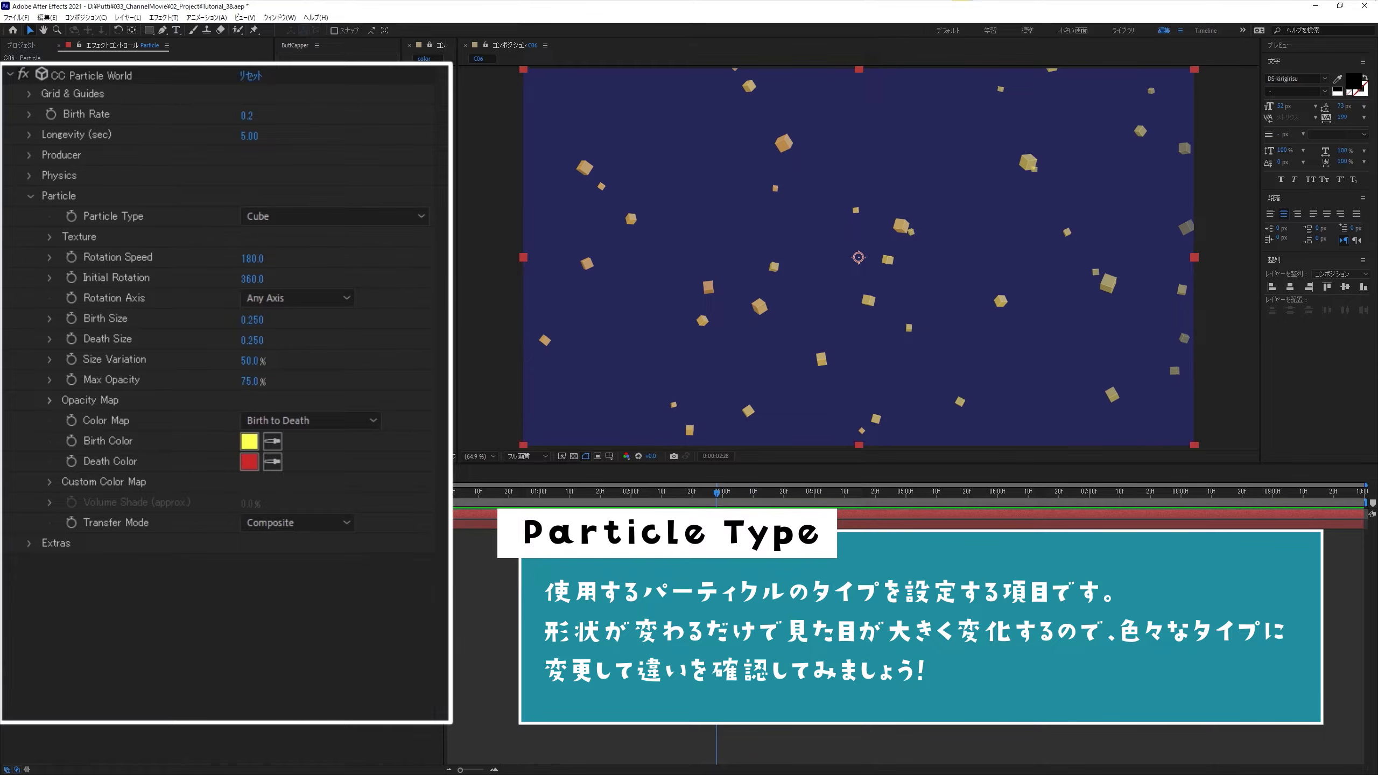
{"action": "left_click", "coordinate": [231, 467]}
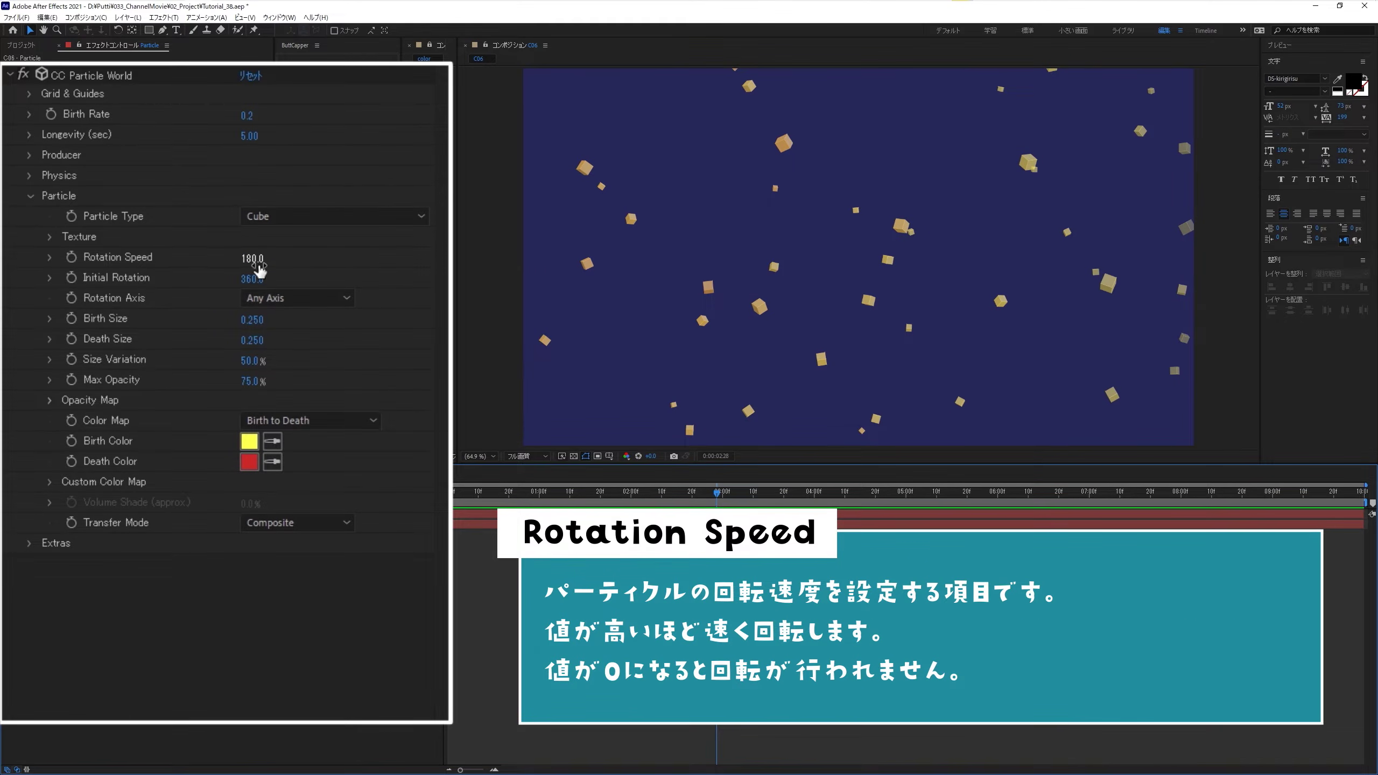
Step: Try a particle Rotation Speed of 360 and preview the faster spinning cubes
{"action": "left_click", "coordinate": [255, 259]}
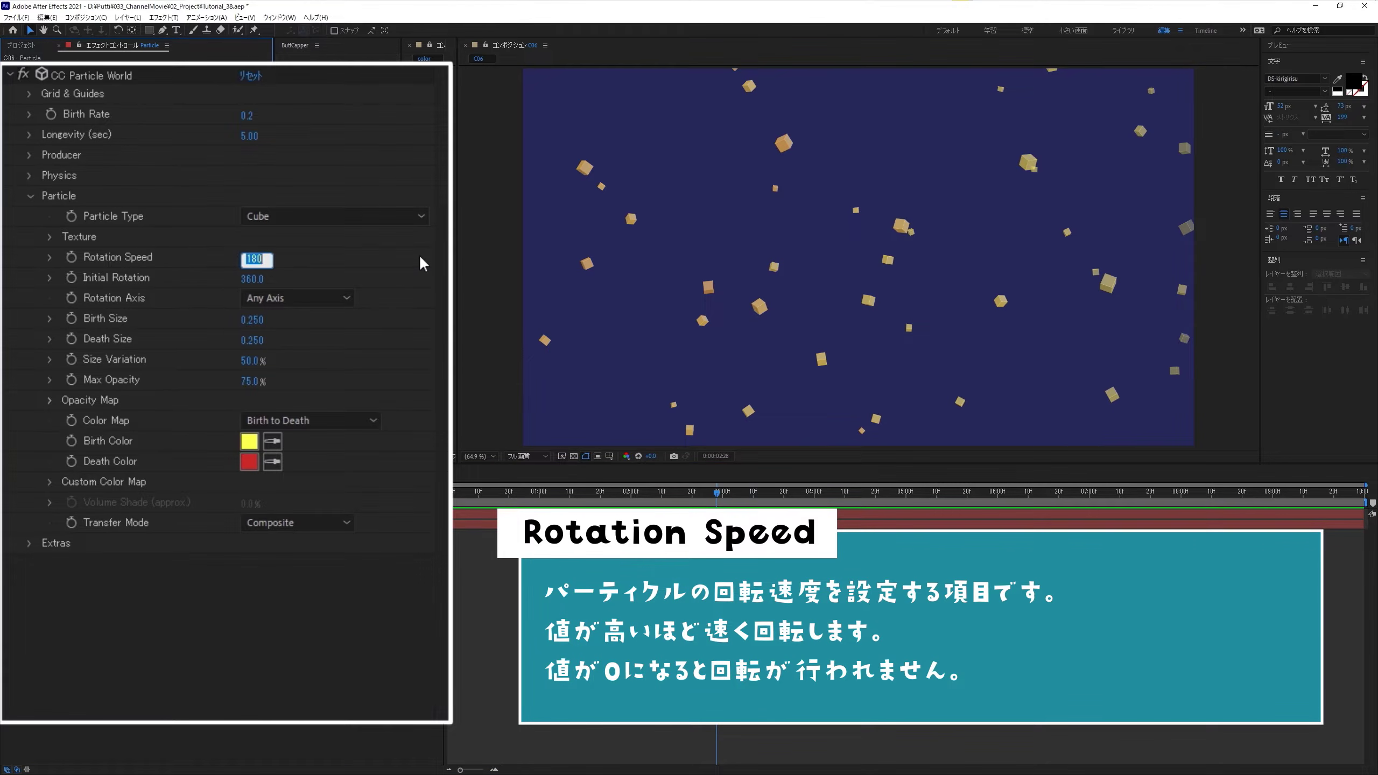
{"action": "type", "text": "360"}
{"action": "key", "text": "Return"}
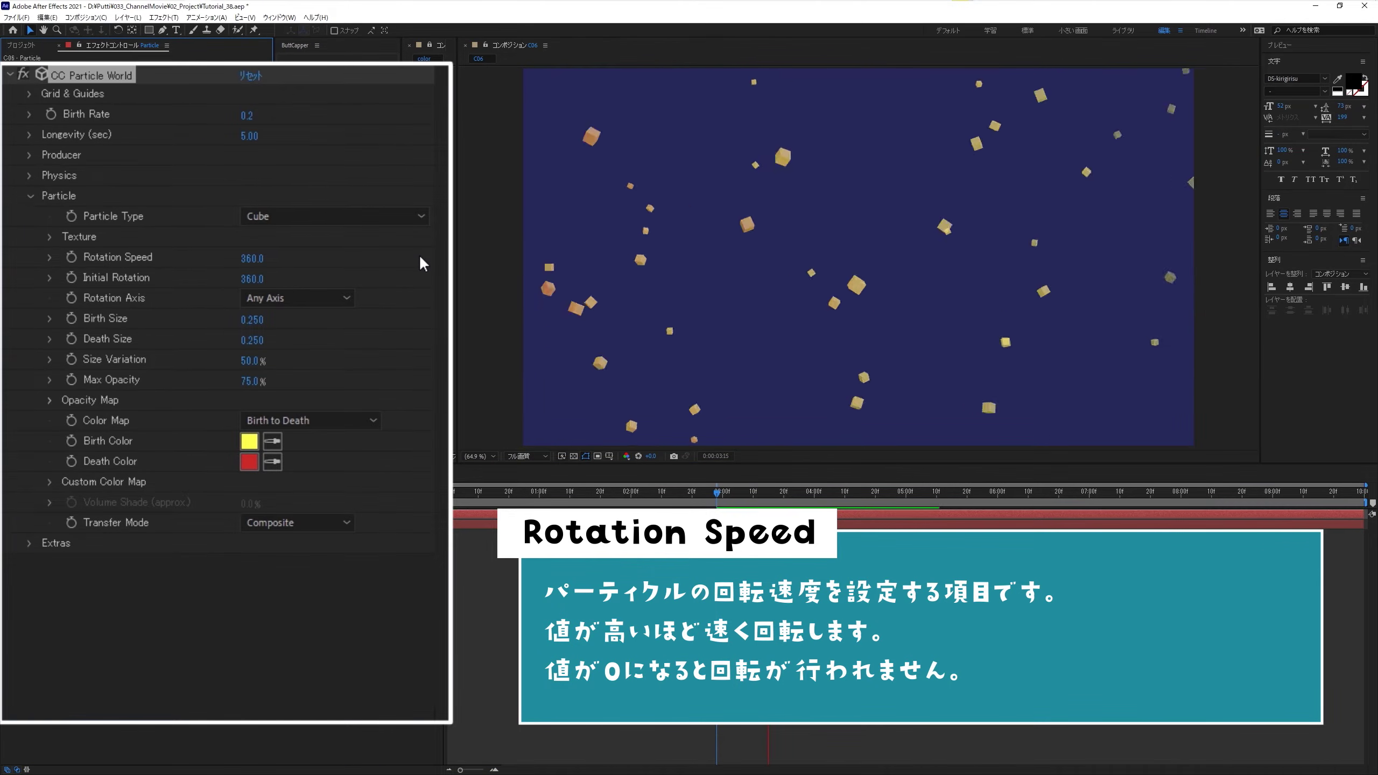
Step: Try a particle Rotation Speed of 0, preview the cubes, and return the speed to 180
{"action": "left_click", "coordinate": [246, 259]}
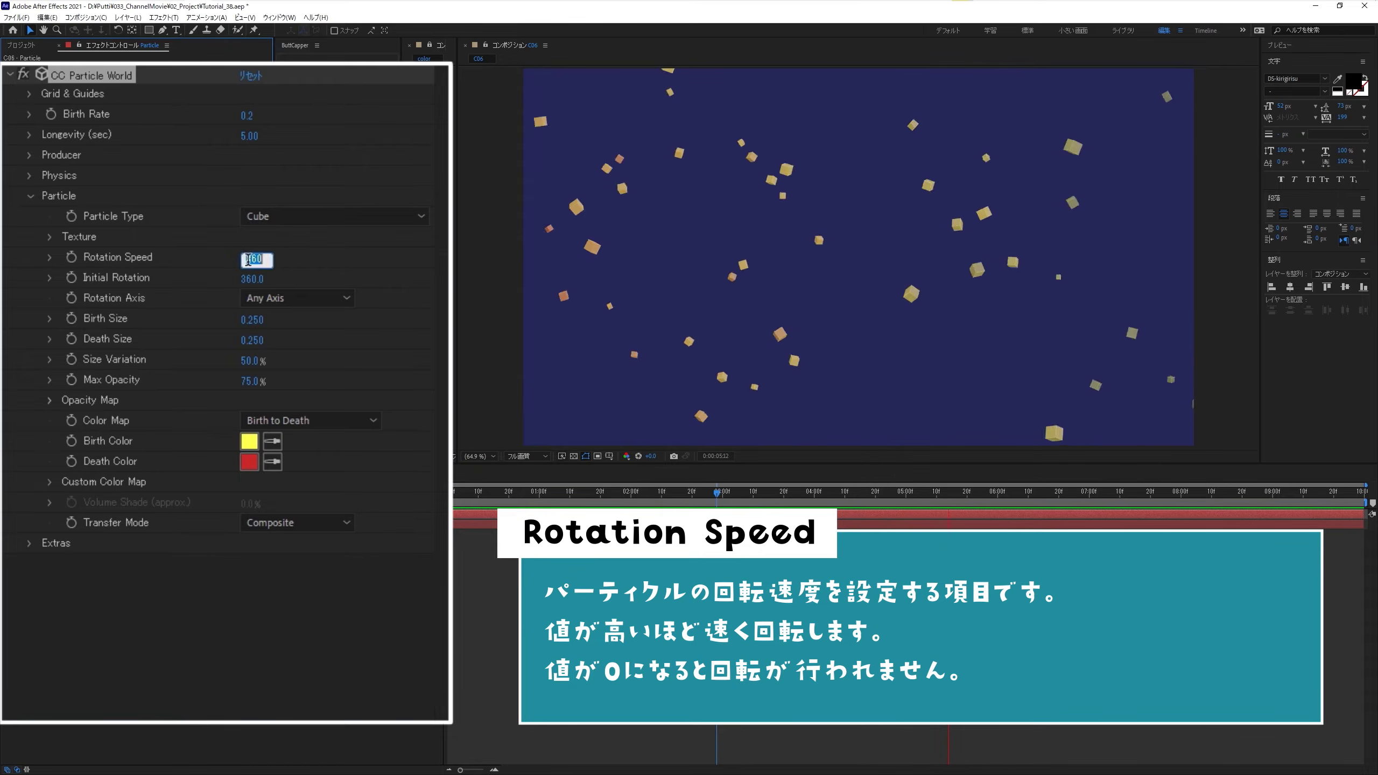
{"action": "type", "text": "0"}
{"action": "key", "text": "Return"}
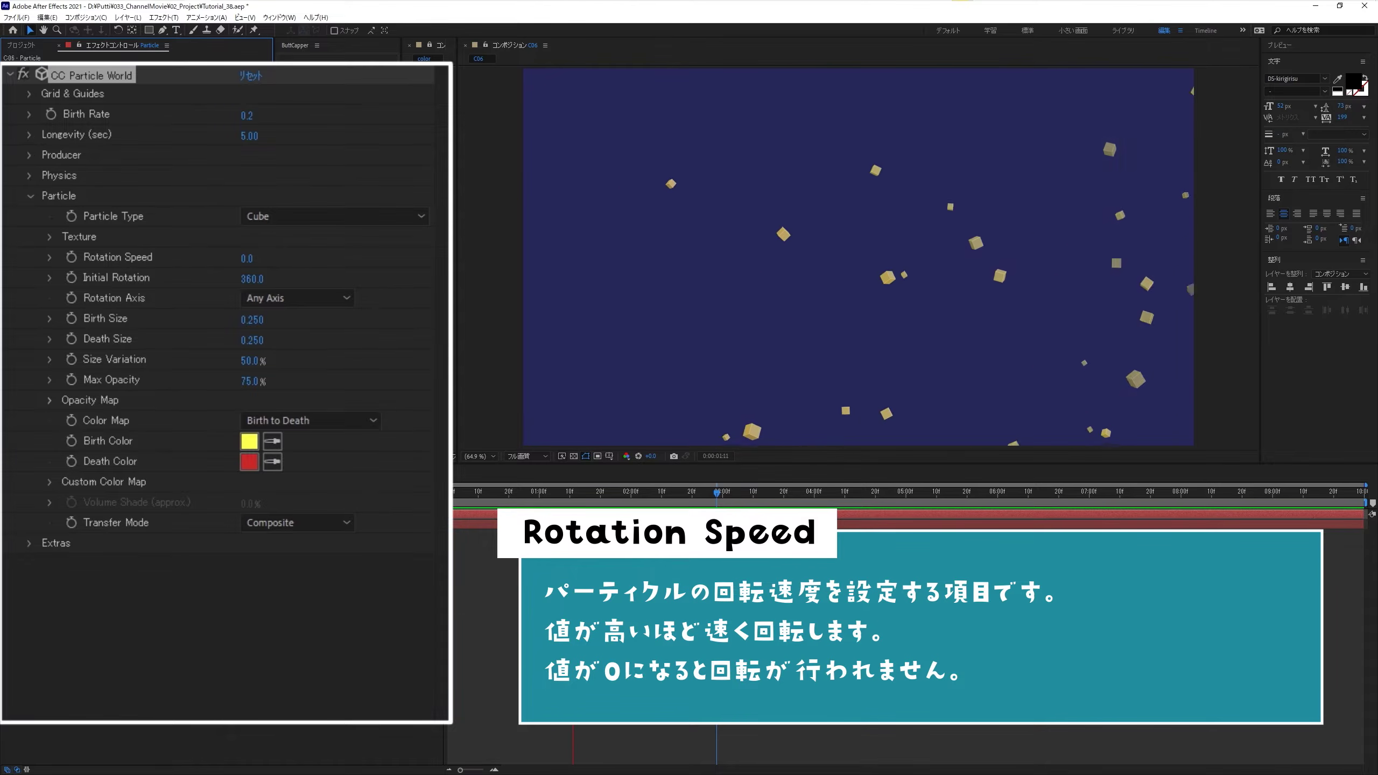
{"action": "key", "text": "space"}
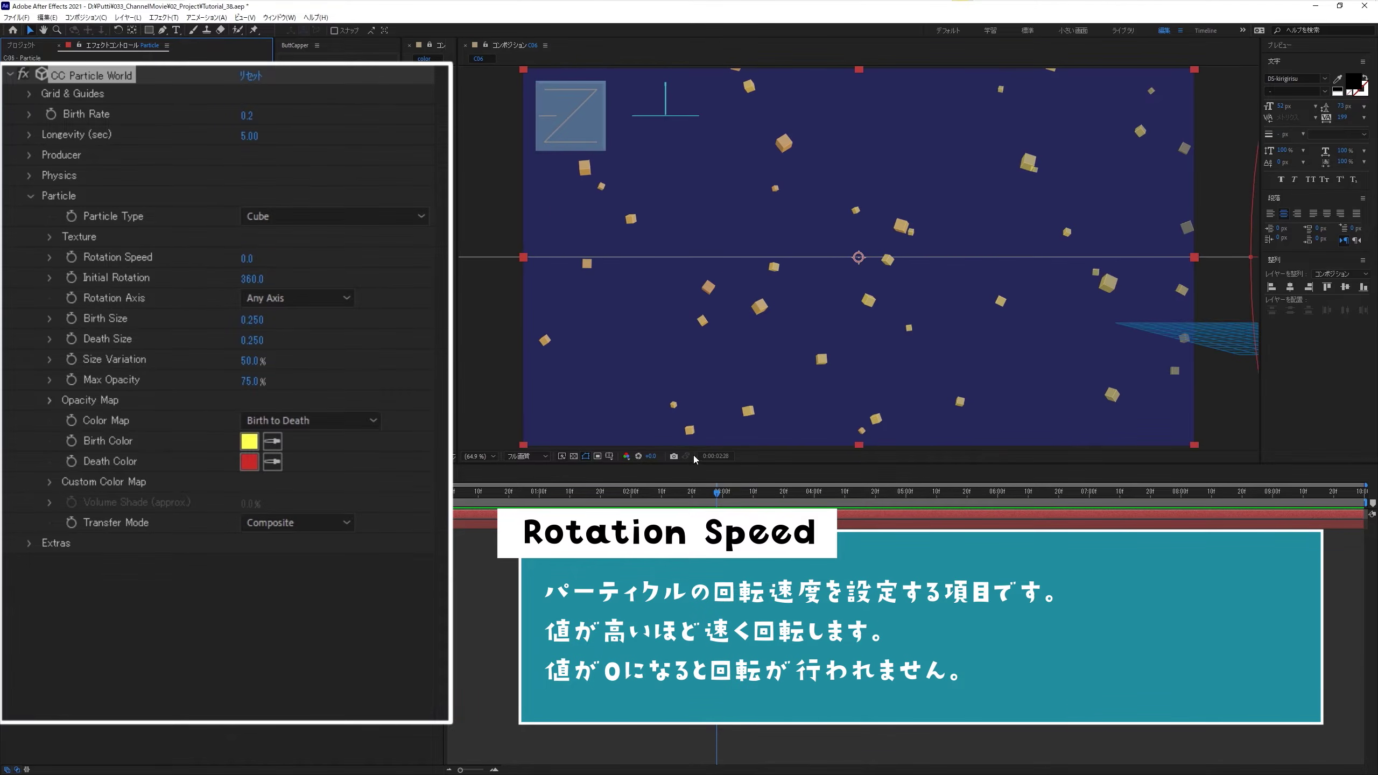
{"action": "left_click_drag", "start_coordinate": [719, 496], "coordinate": [709, 495]}
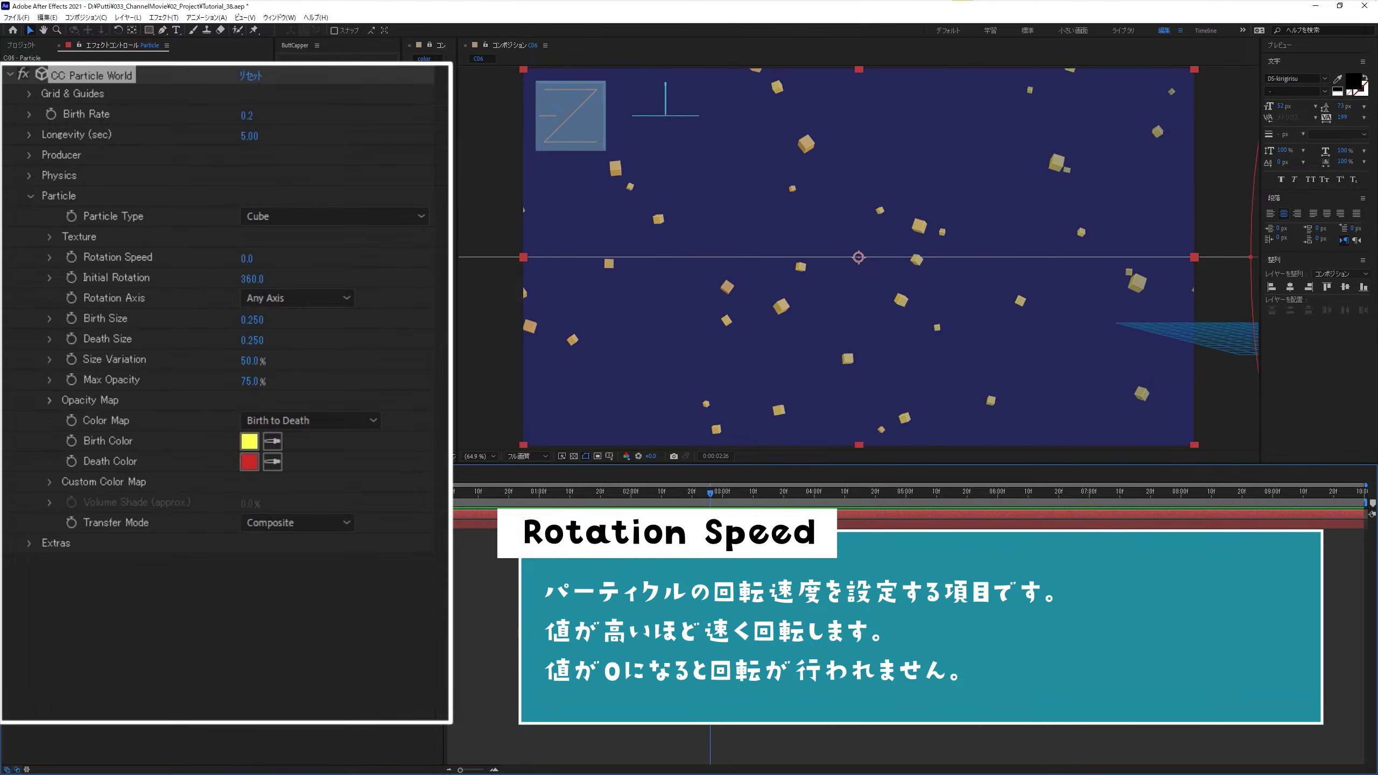
{"action": "left_click", "coordinate": [247, 259]}
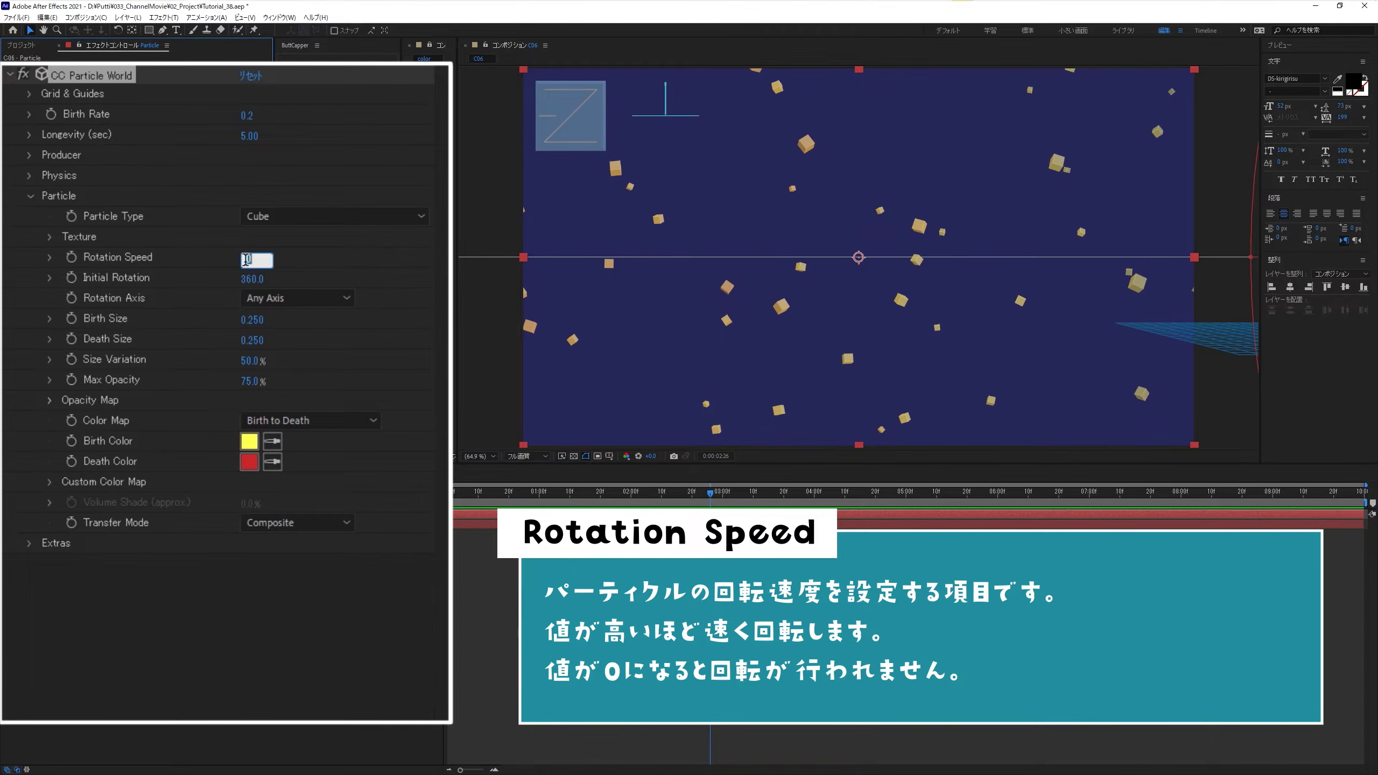
{"action": "key", "text": "Return"}
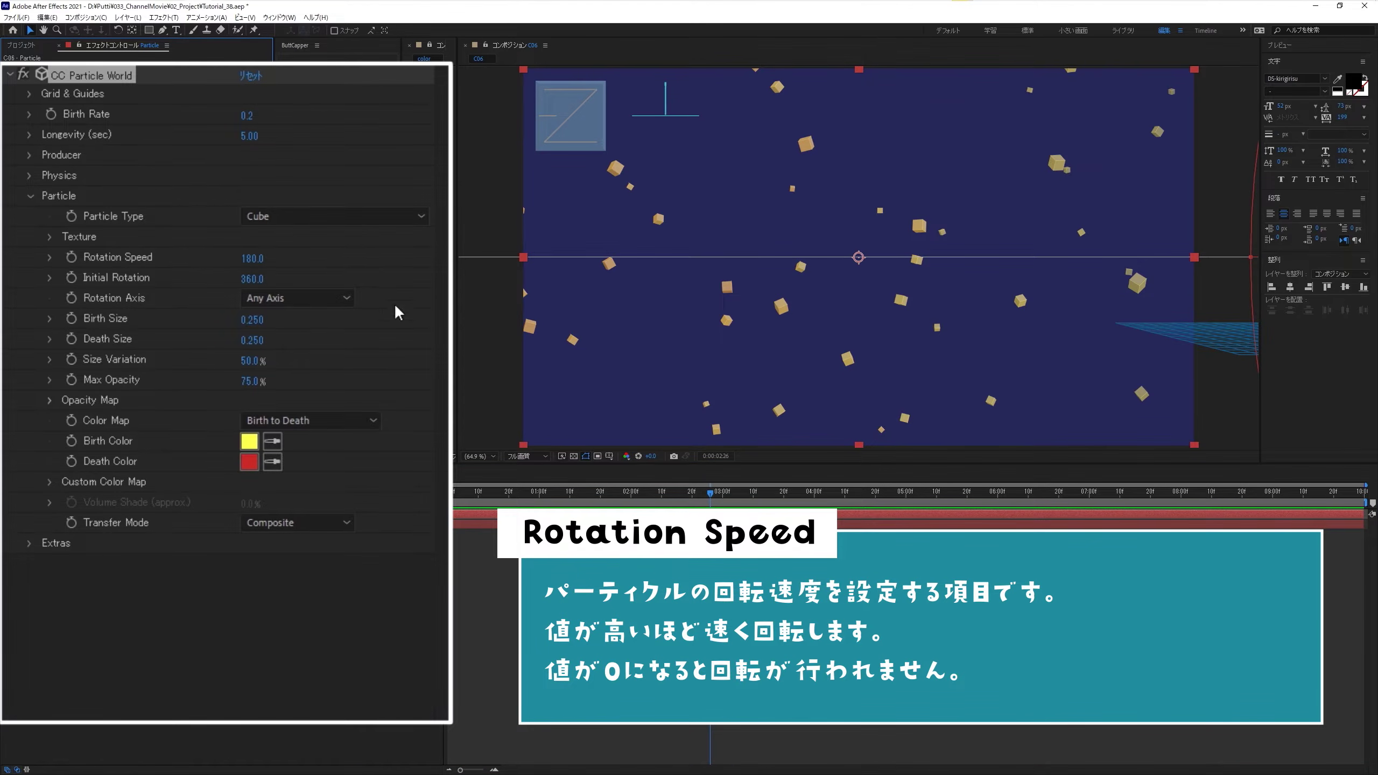
Step: Preview the tumbling cubes from an earlier frame and inspect their Initial Rotation value
{"action": "left_click", "coordinate": [592, 505]}
{"action": "key", "text": "space"}
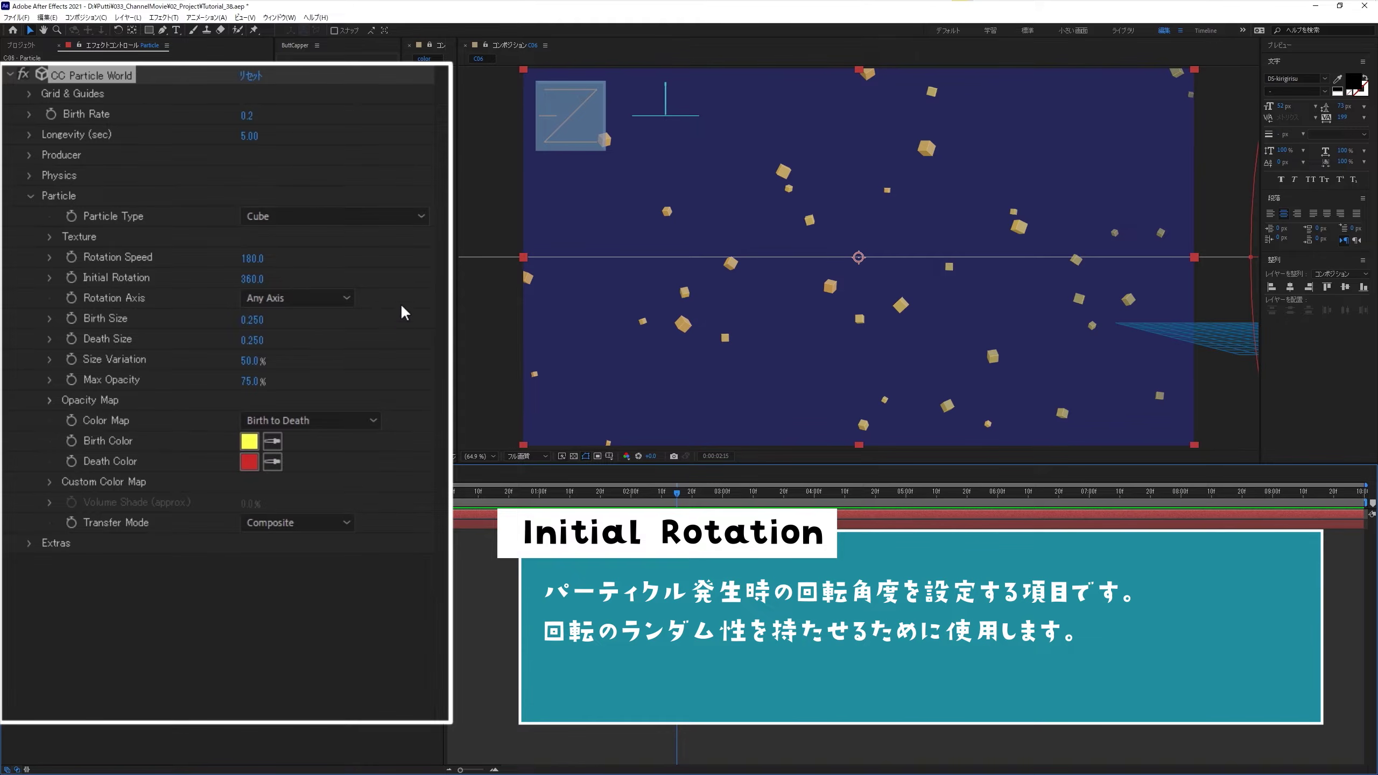
{"action": "left_click", "coordinate": [253, 279]}
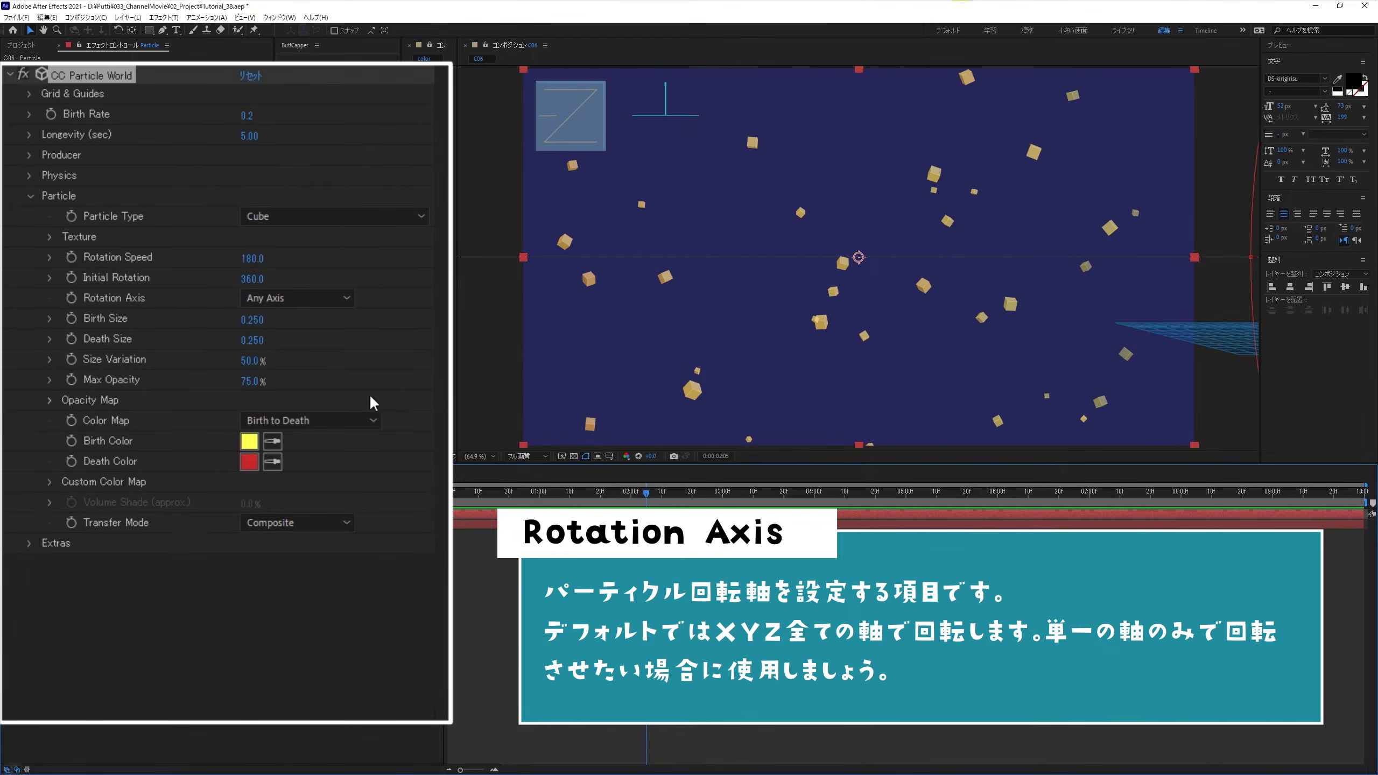
Step: Try the X Axis and Z Axis options for the particle Rotation Axis, and return it to Any Axis
{"action": "left_click", "coordinate": [346, 298]}
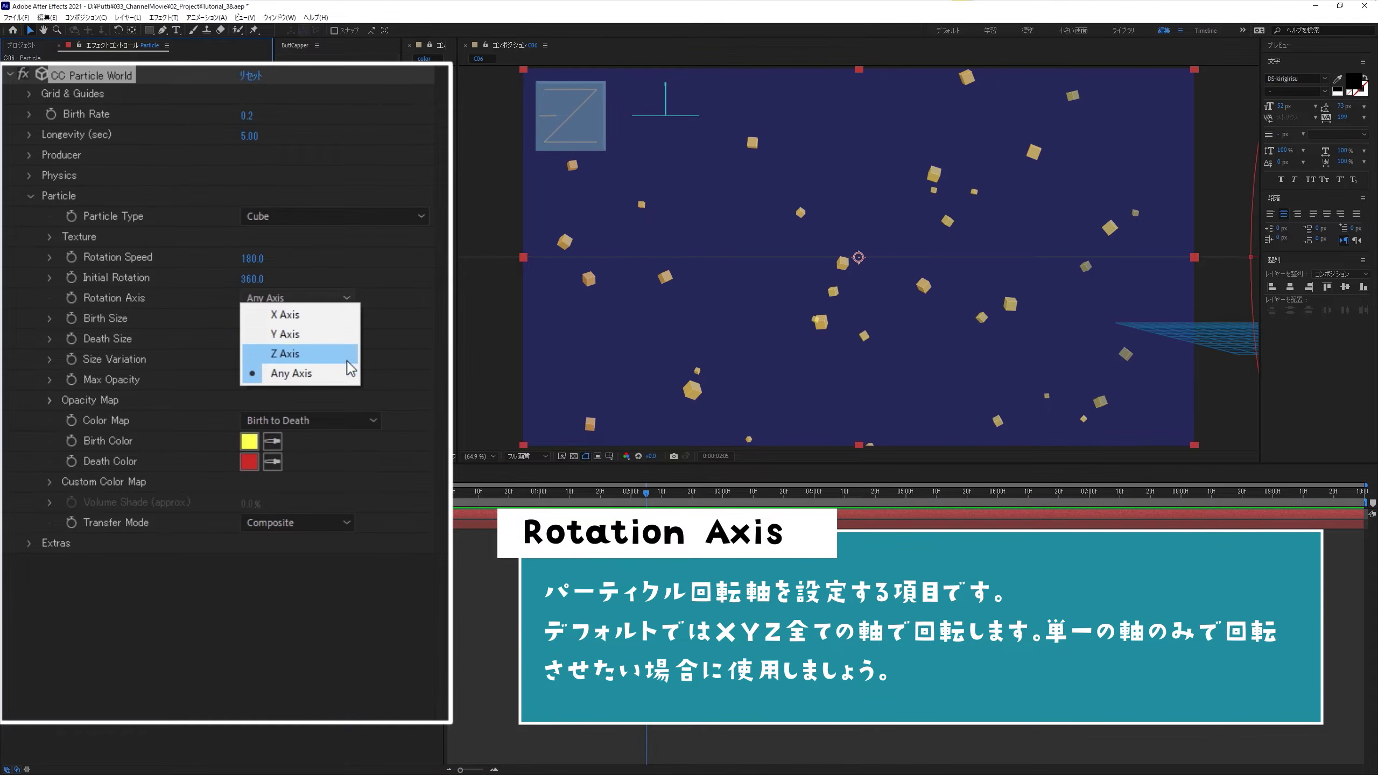
{"action": "left_click", "coordinate": [327, 316]}
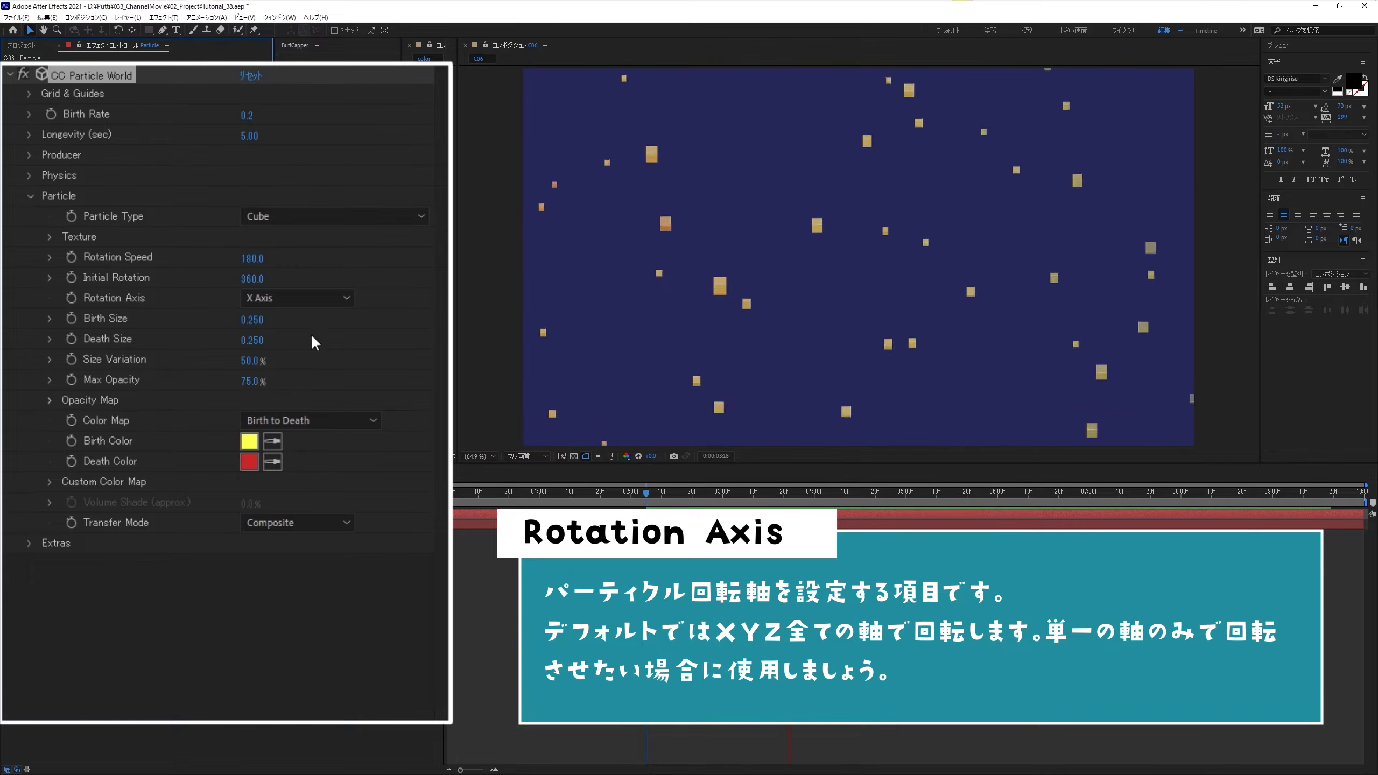
{"action": "left_click", "coordinate": [290, 300]}
{"action": "left_click", "coordinate": [294, 347]}
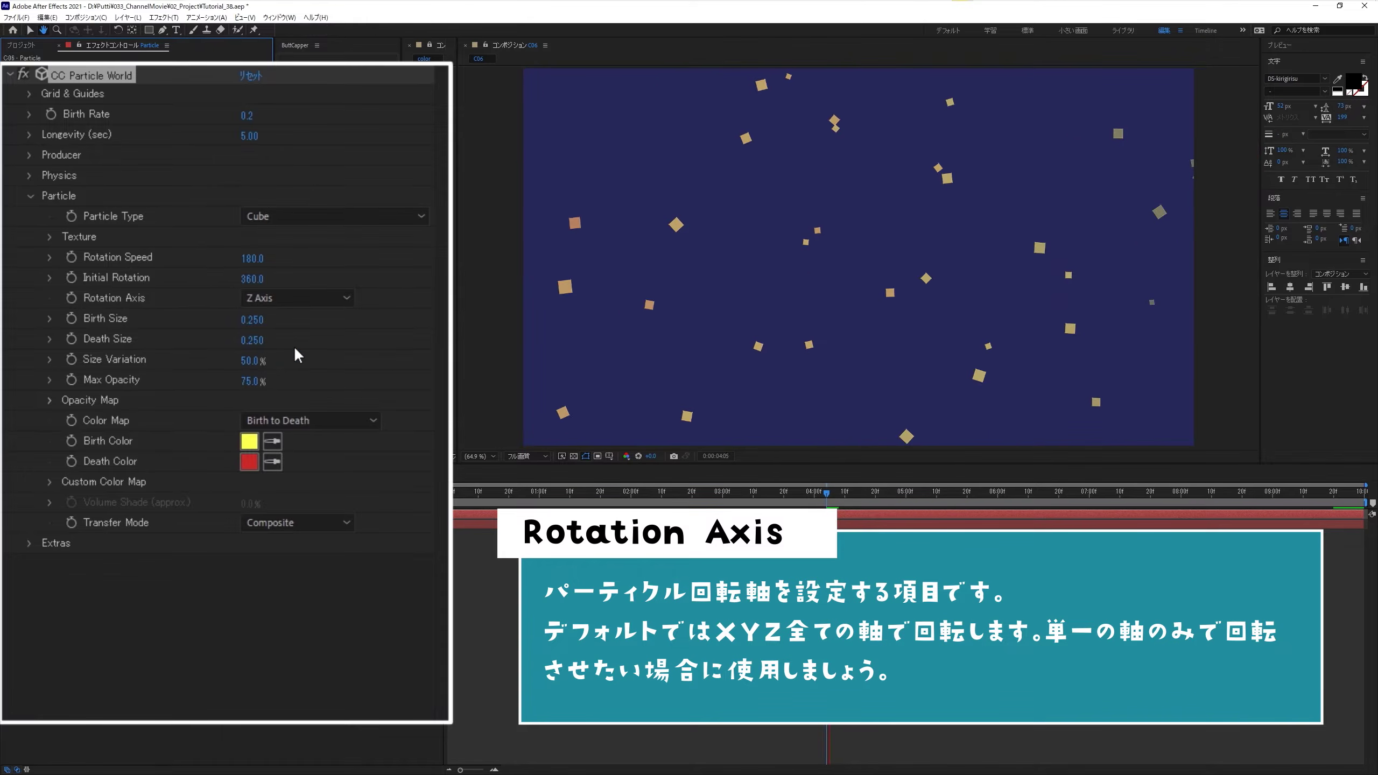
{"action": "left_click", "coordinate": [298, 306]}
{"action": "left_click", "coordinate": [310, 374]}
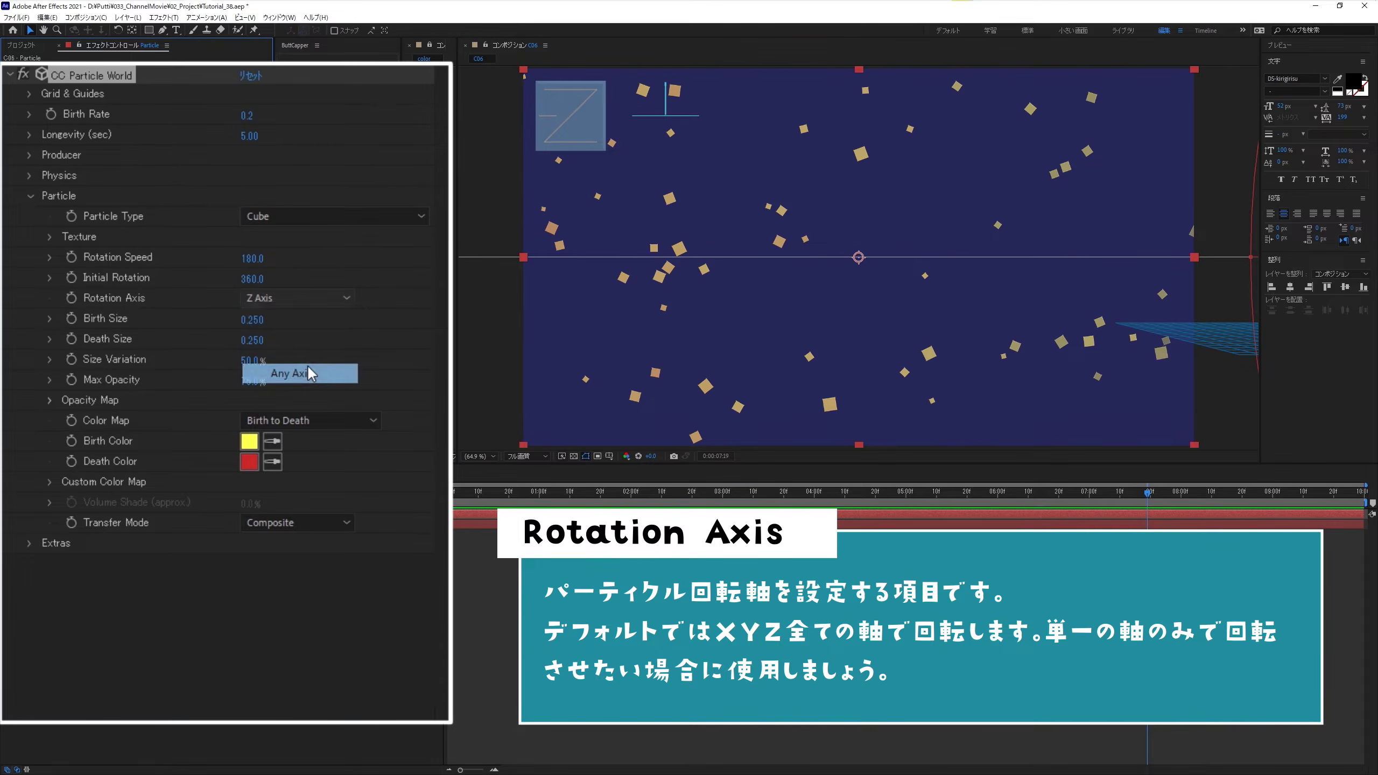
{"action": "left_click", "coordinate": [378, 332]}
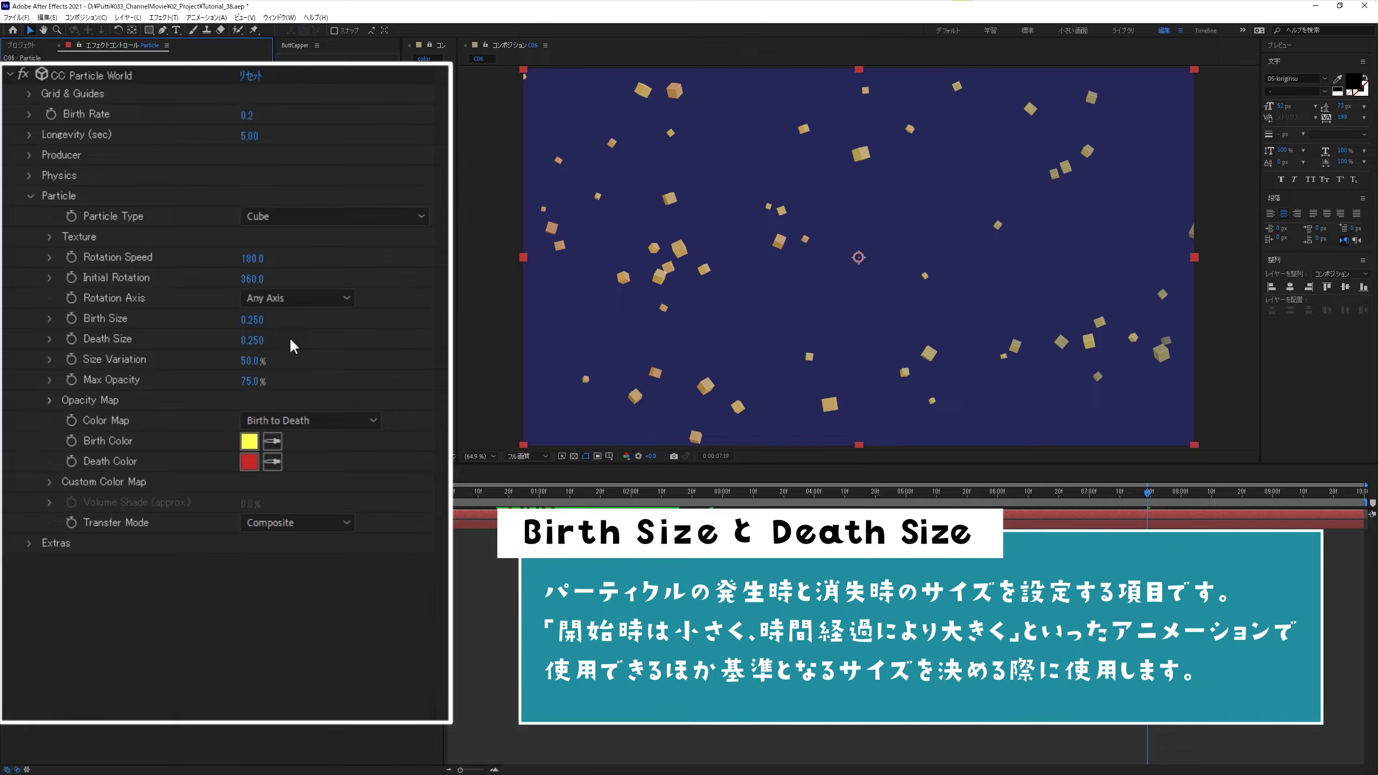
Step: Try a particle Death Size of 0 and preview the cubes
{"action": "left_click", "coordinate": [253, 340]}
{"action": "type", "text": "0"}
{"action": "key", "text": "Return"}
{"action": "key", "text": "space"}
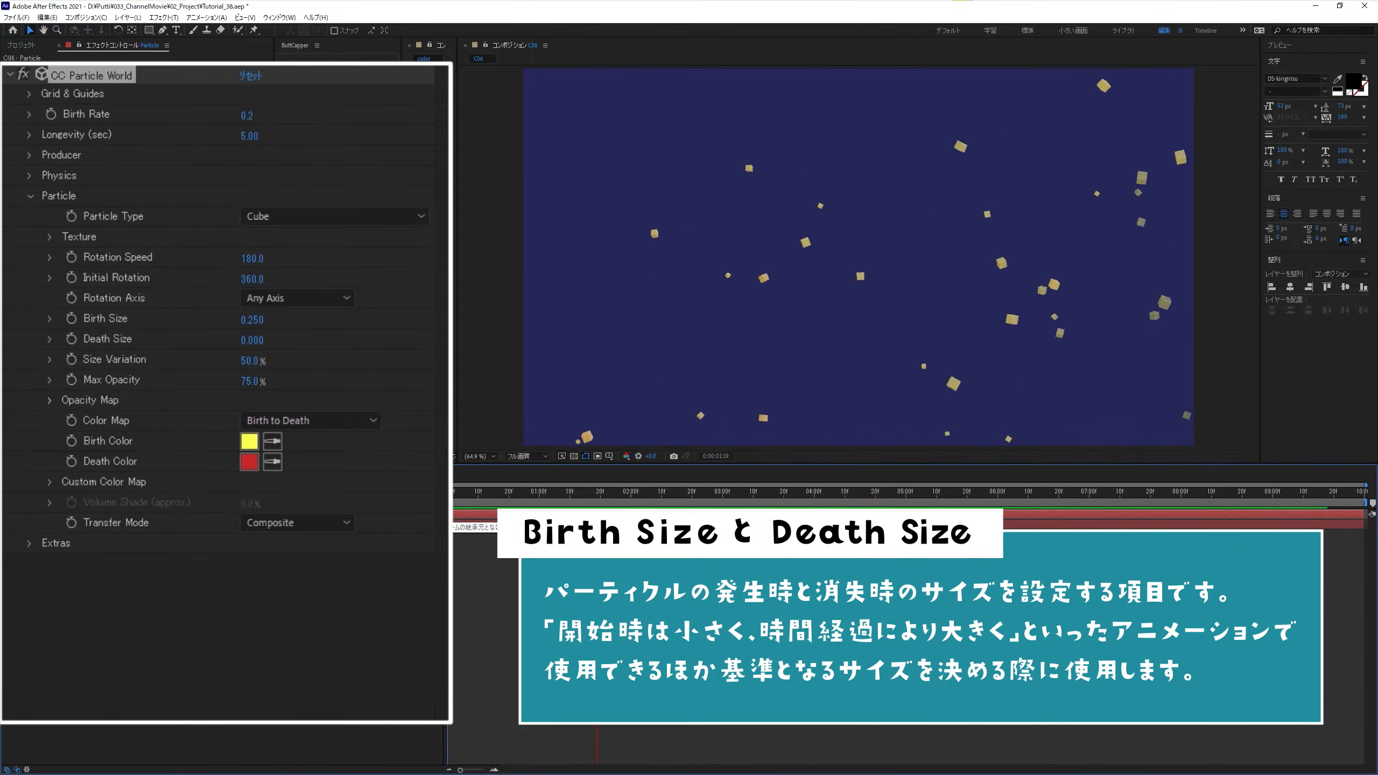
Step: Try a particle Birth Size of 1 and preview the enlarged cubes
{"action": "left_click", "coordinate": [257, 322]}
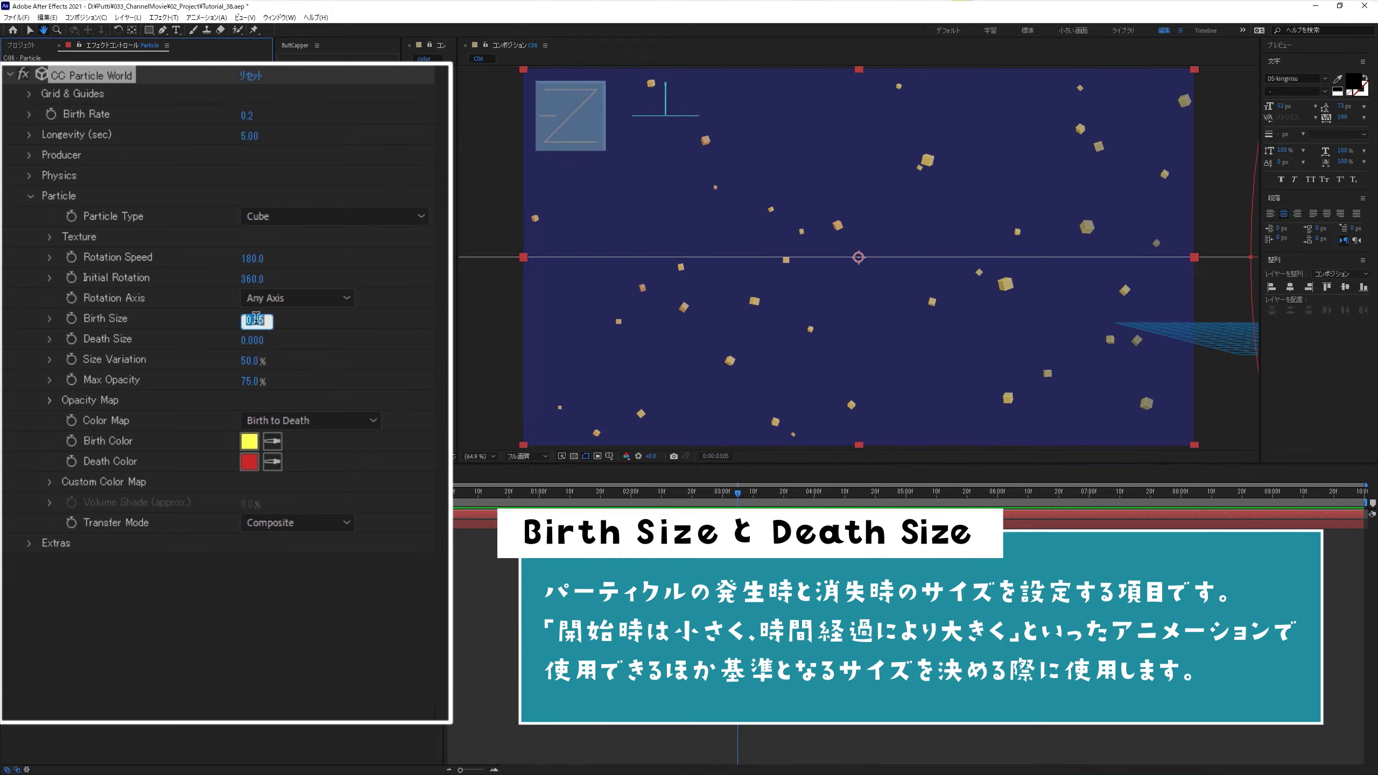
{"action": "type", "text": "1"}
{"action": "key", "text": "Return"}
{"action": "key", "text": "space"}
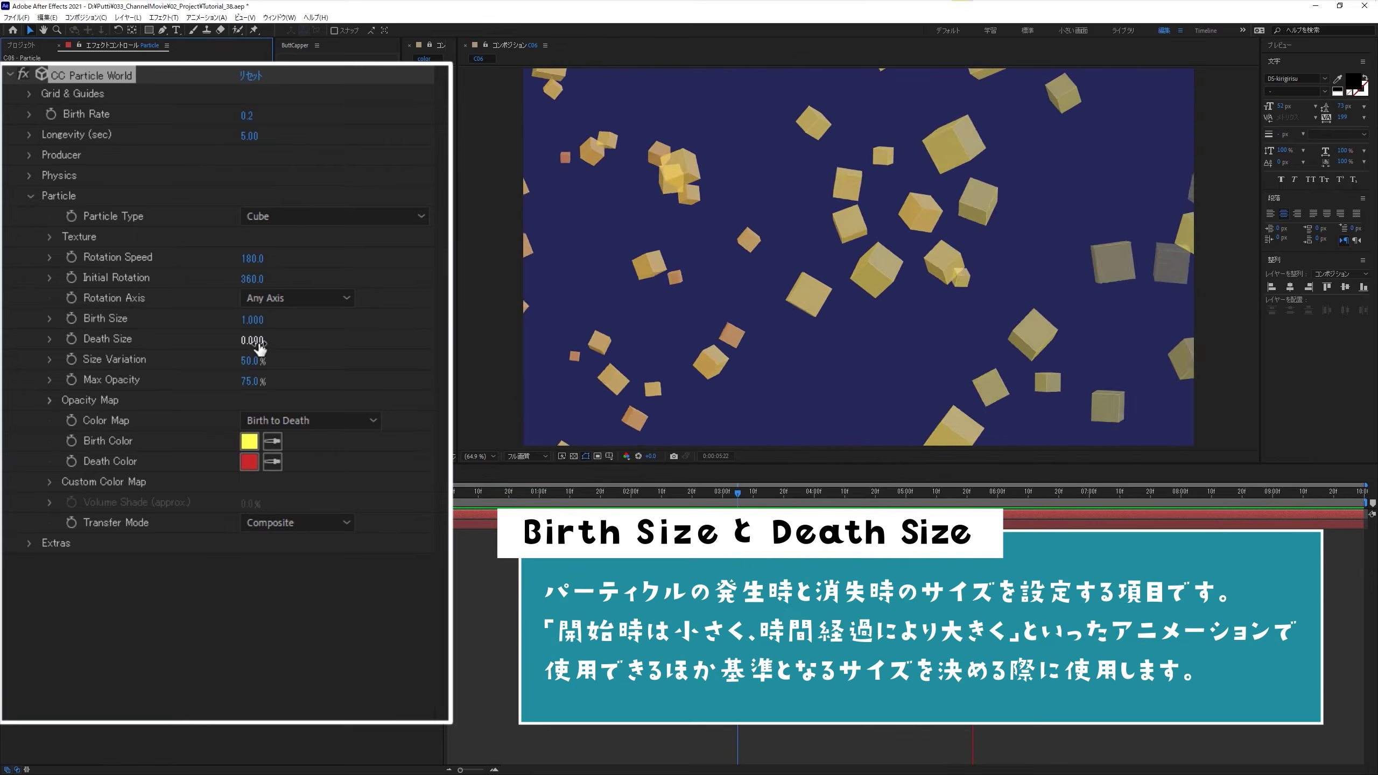
Step: Set both the Birth Size and Death Size of the particles to 0.150
{"action": "left_click", "coordinate": [253, 321]}
{"action": "key", "text": "Return"}
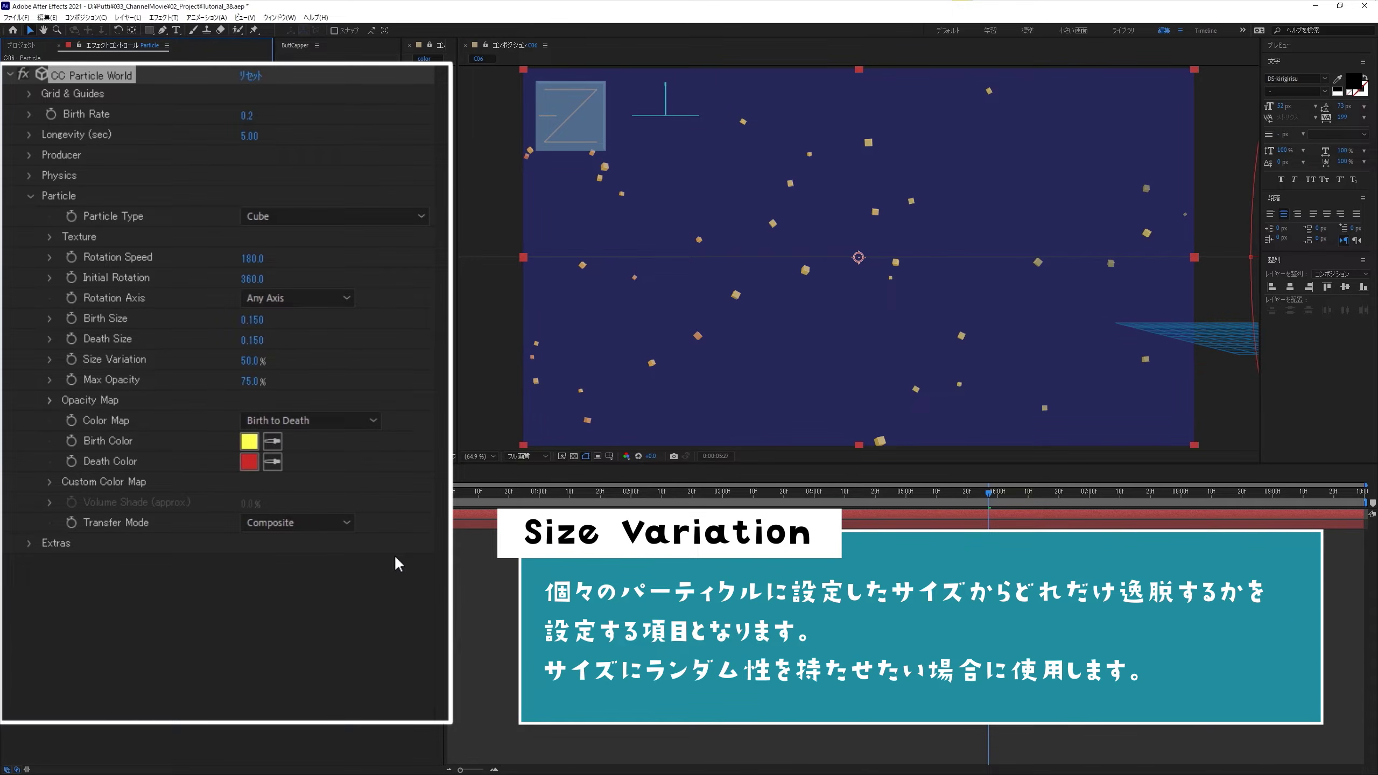
Step: Try a Size Variation of 0%, raise it to 100%, and preview the cubes
{"action": "left_click_drag", "start_coordinate": [253, 368], "coordinate": [425, 391]}
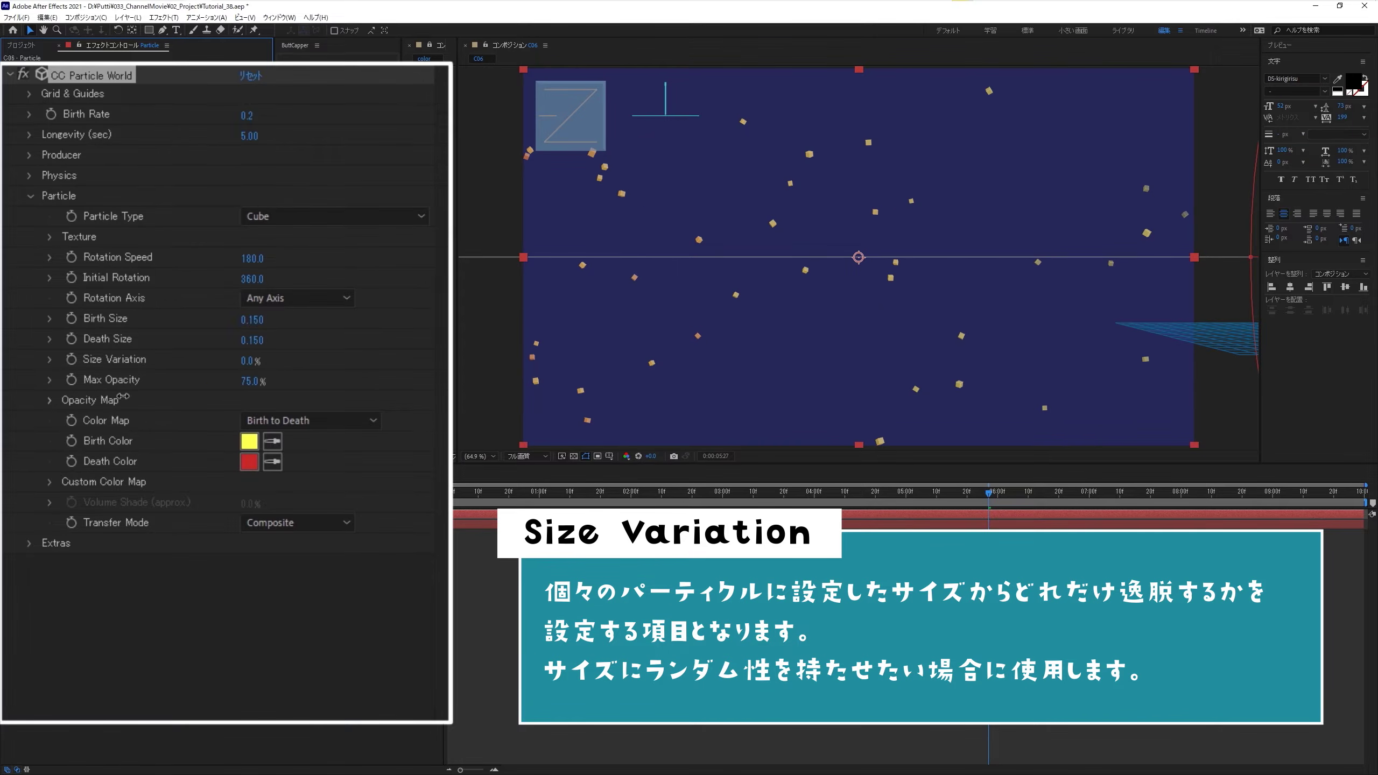
{"action": "left_click_drag", "start_coordinate": [123, 396], "coordinate": [276, 412]}
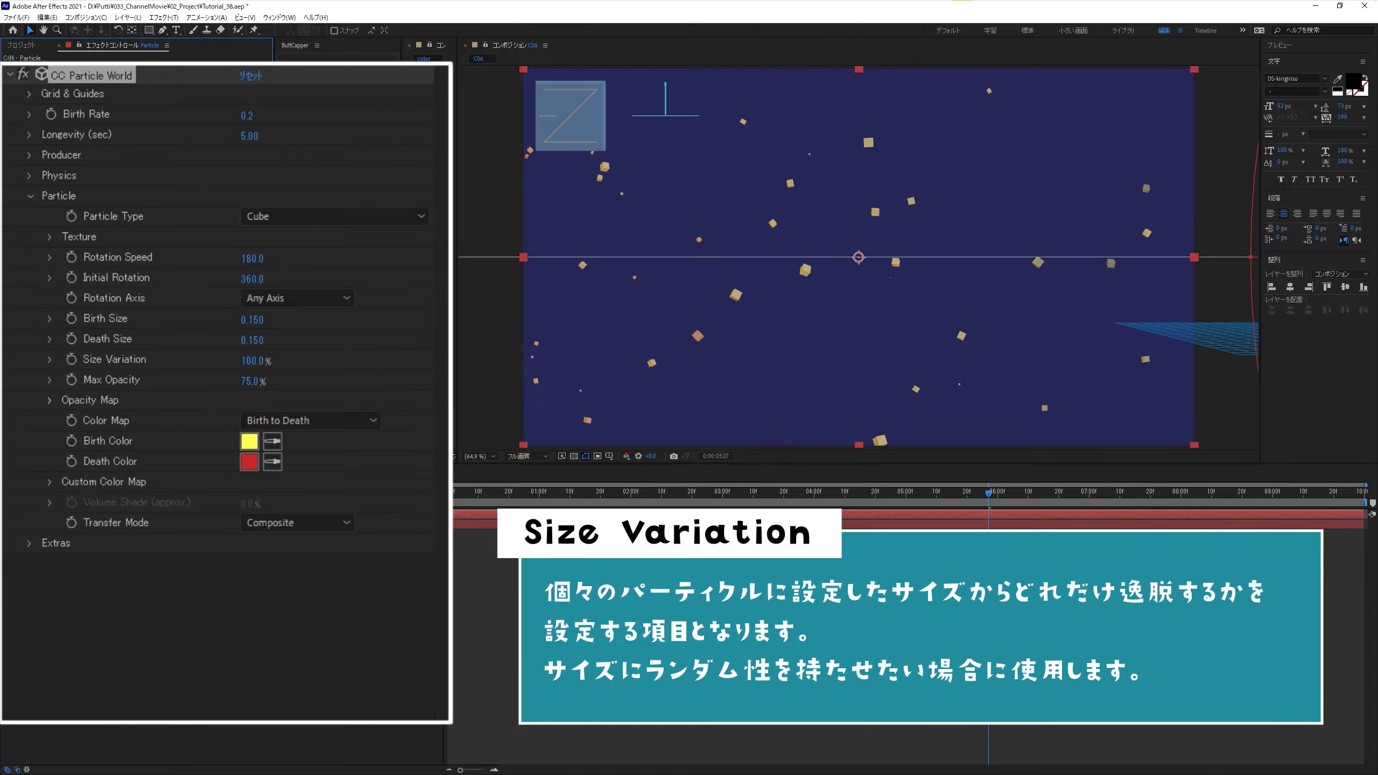
{"action": "left_click_drag", "start_coordinate": [618, 493], "coordinate": [686, 493]}
{"action": "key", "text": "space"}
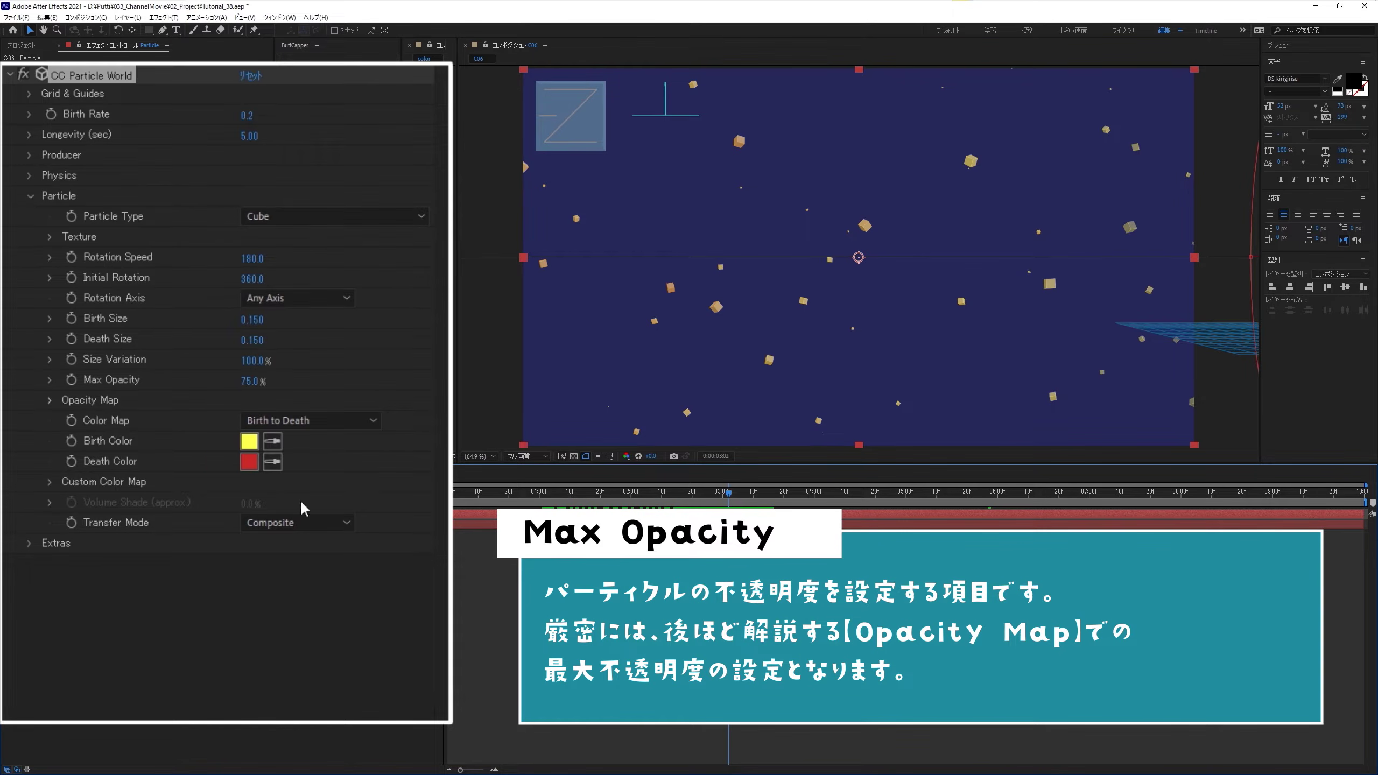
Step: Raise the particles' Max Opacity to 100%
{"action": "left_click_drag", "start_coordinate": [250, 381], "coordinate": [362, 526]}
{"action": "left_click_drag", "start_coordinate": [251, 382], "coordinate": [294, 396]}
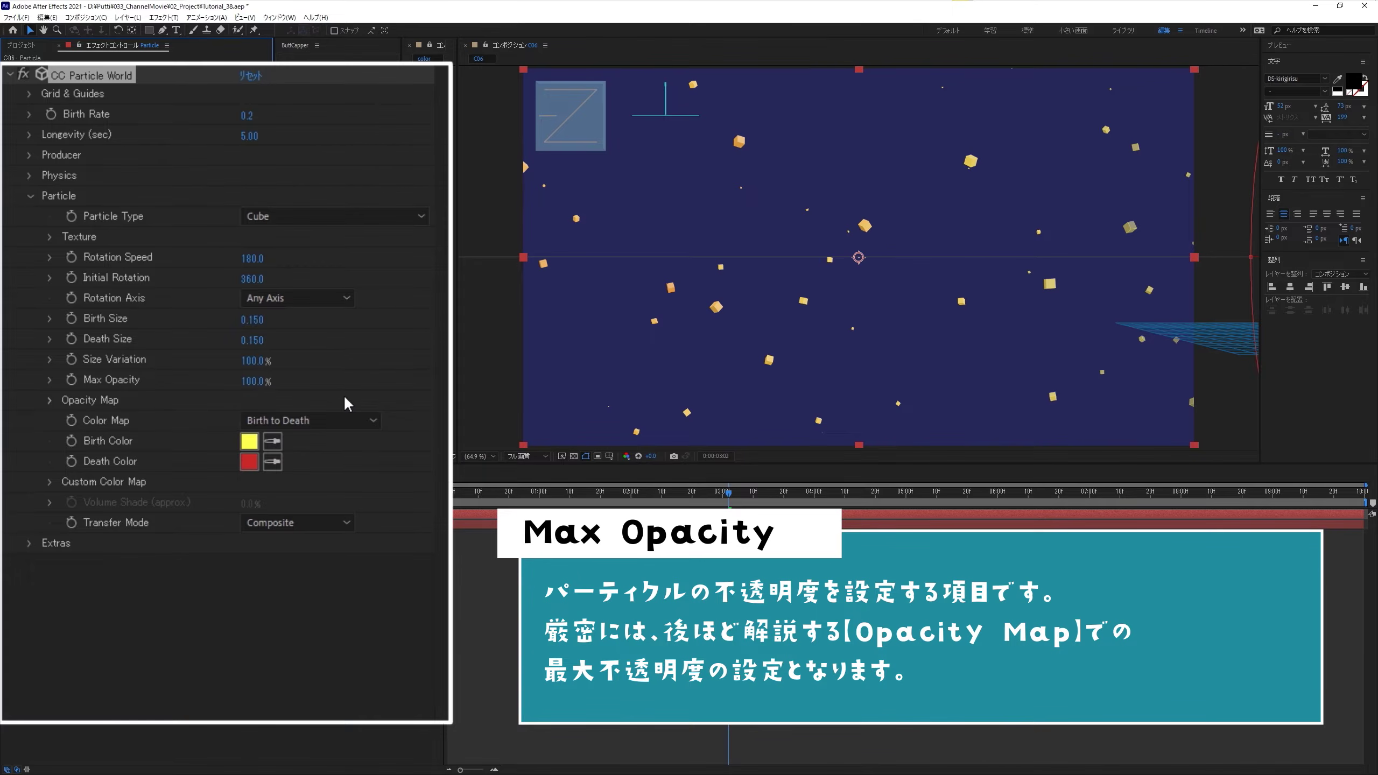
{"action": "left_click", "coordinate": [196, 575]}
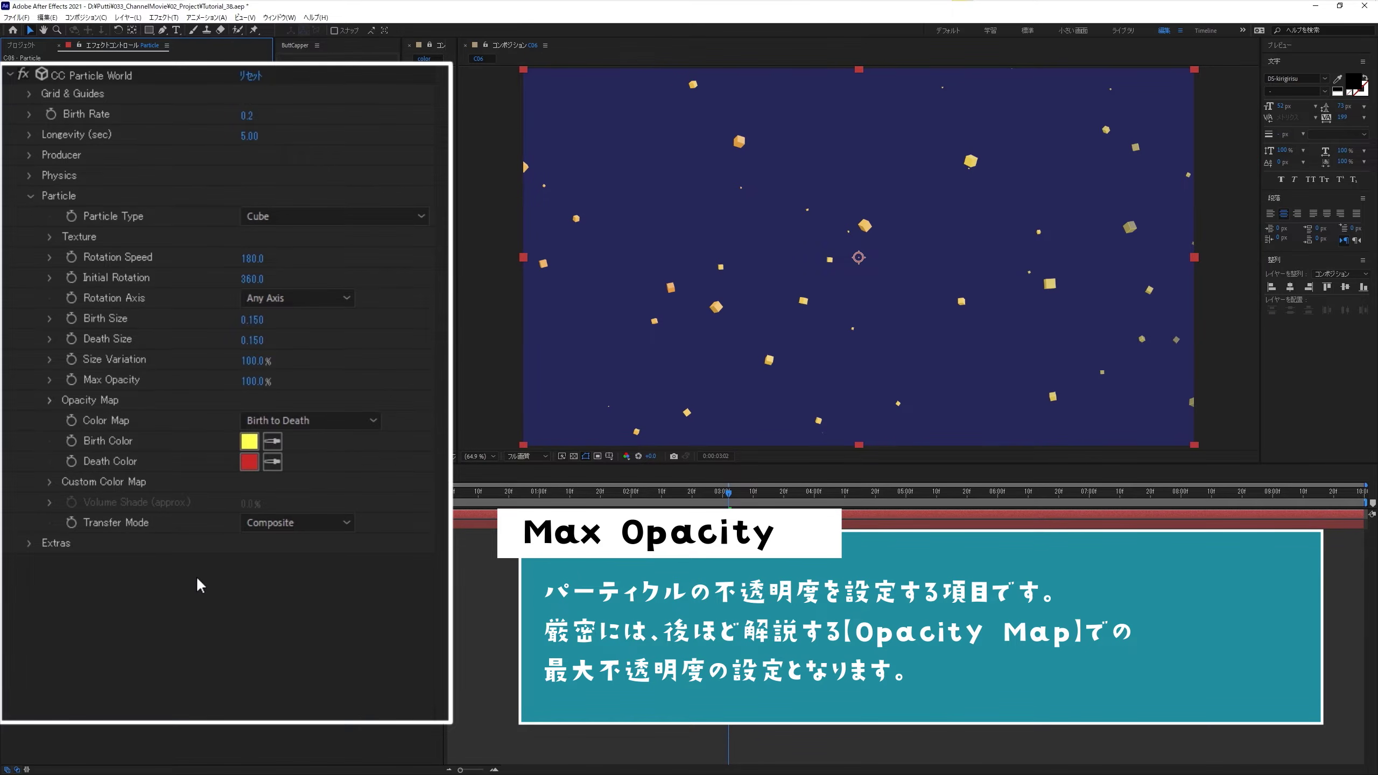
Step: Try redrawing the start of the Opacity Map curve at full opacity, and restore the original curve with Max Opacity at 100%
{"action": "left_click", "coordinate": [49, 402]}
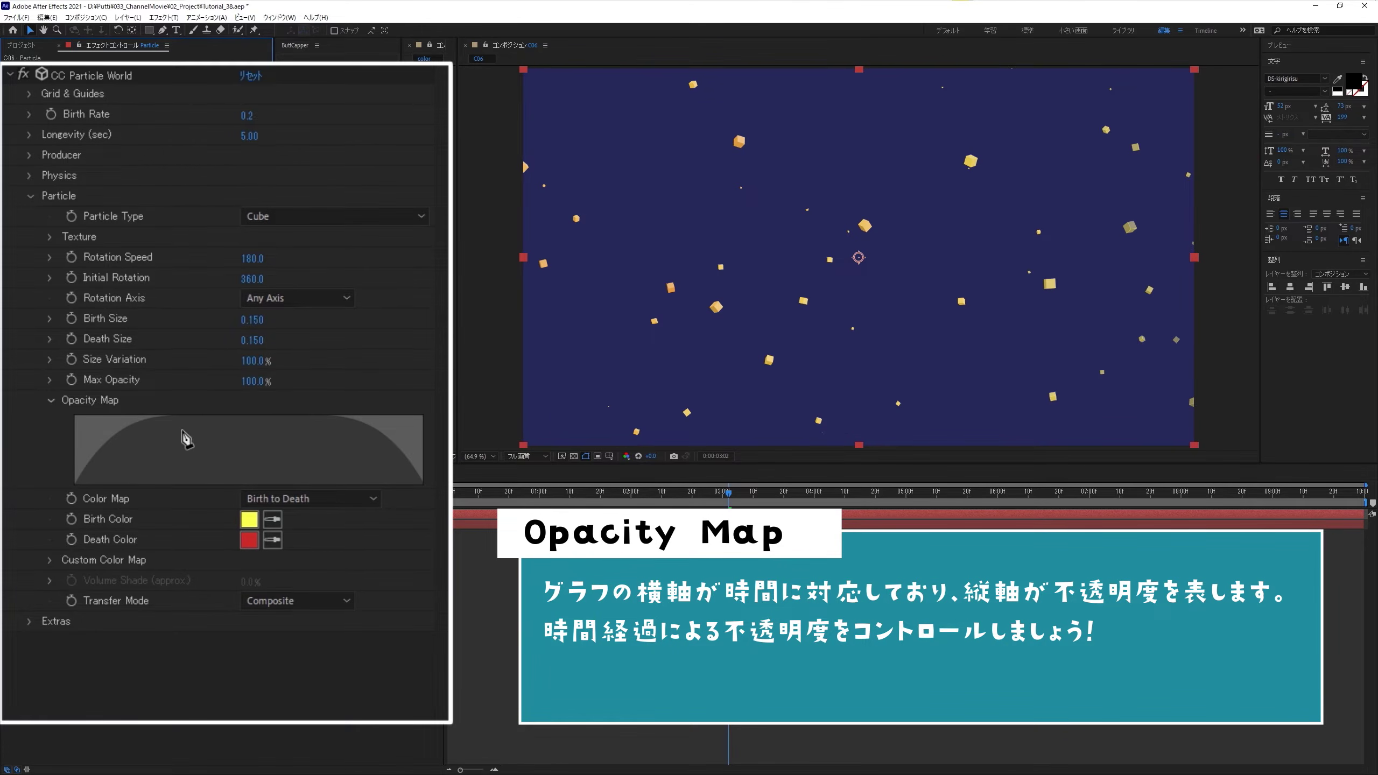
{"action": "mouse_move", "coordinate": [186, 438]}
{"action": "left_mouse_down"}
{"action": "mouse_move", "coordinate": [76, 392]}
{"action": "mouse_move", "coordinate": [19, 398]}
{"action": "left_mouse_up"}
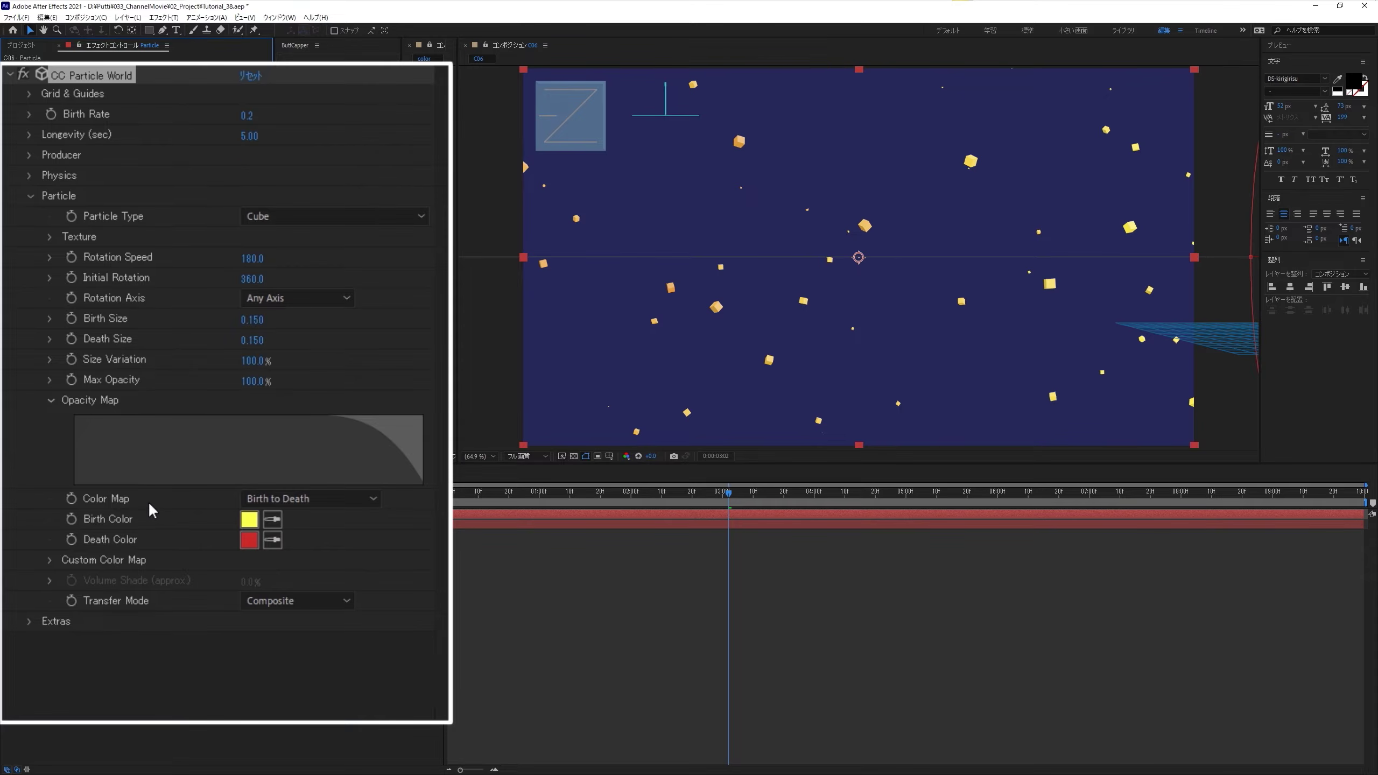
{"action": "key", "text": "ctrl+z"}
{"action": "key", "text": "ctrl+z"}
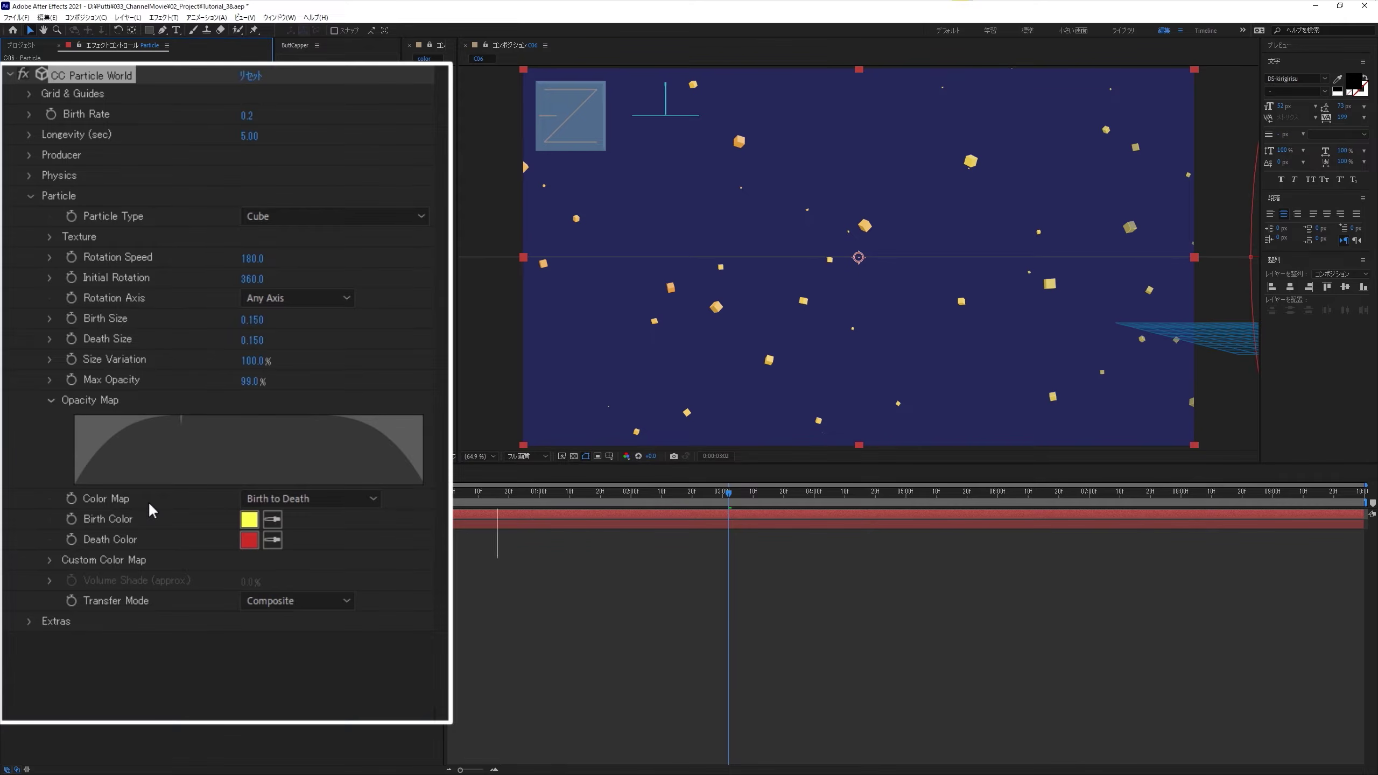
{"action": "key", "text": "ctrl+shift+z"}
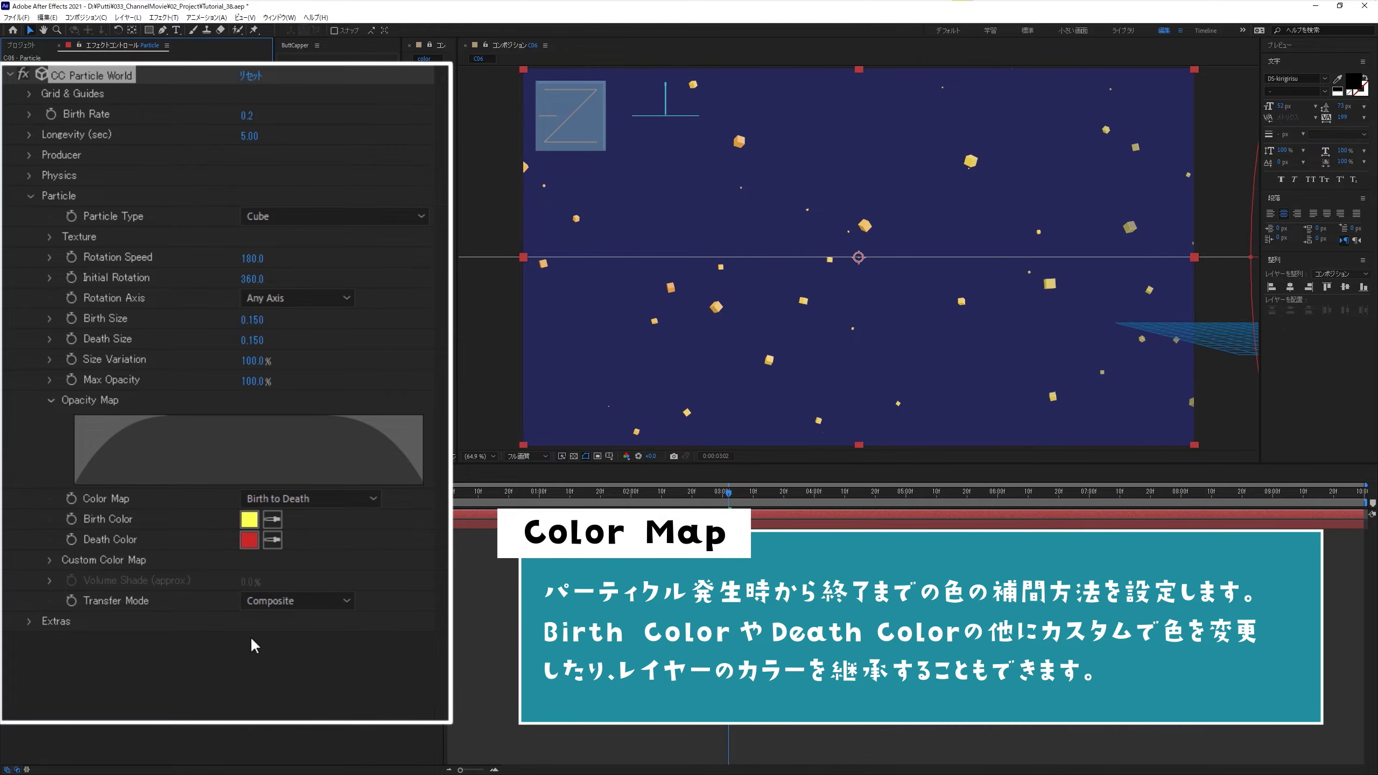
{"action": "left_click", "coordinate": [366, 509]}
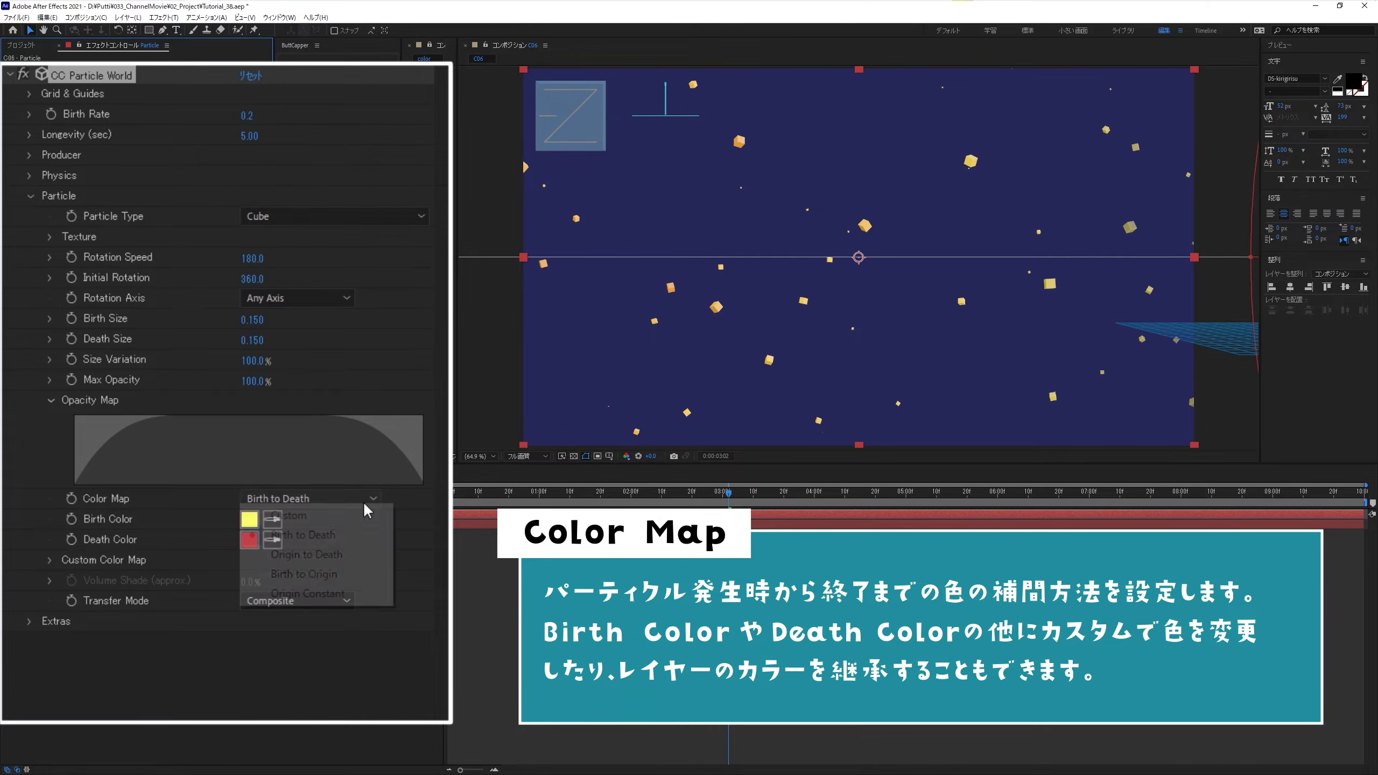
{"action": "left_click", "coordinate": [403, 540]}
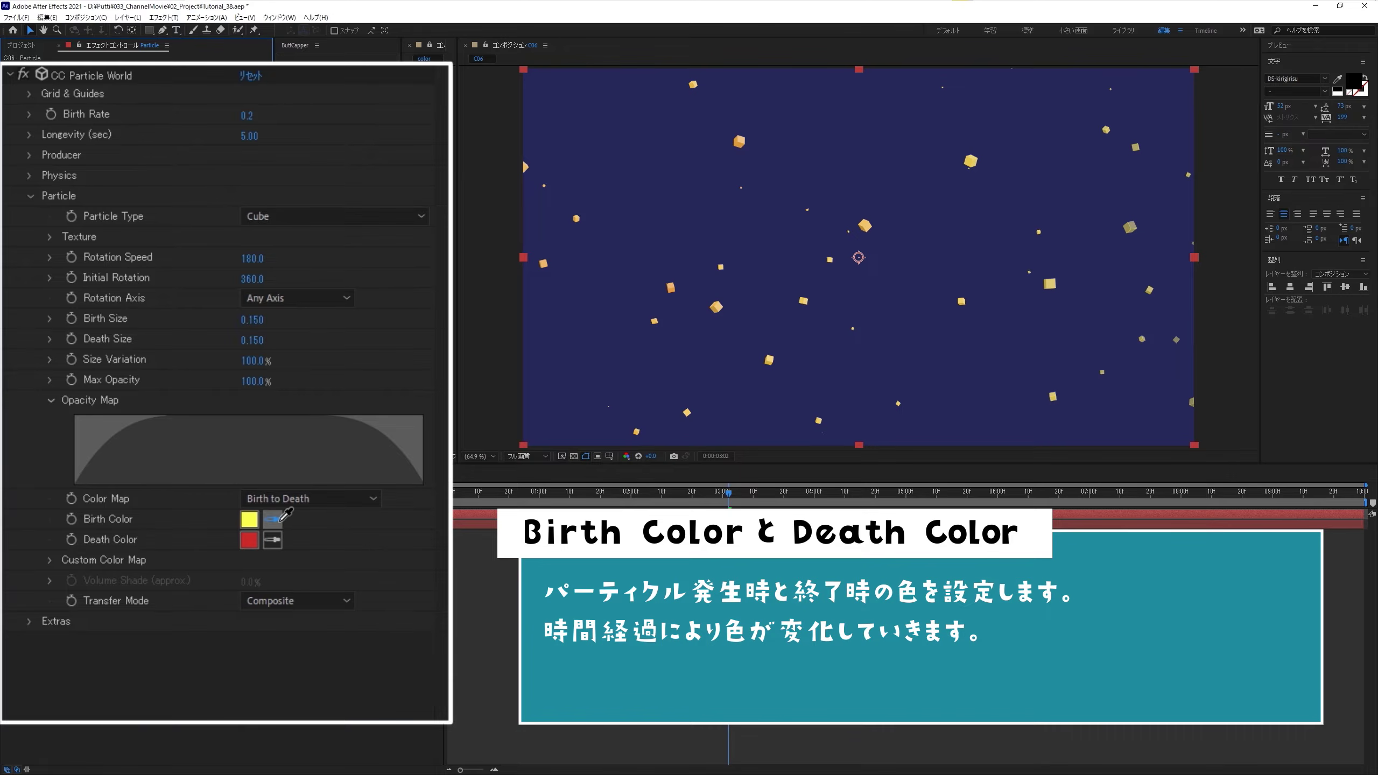
Step: Set the particles' Birth Color to the light pink swatch sampled from the color palette and preview the animation
{"action": "left_click", "coordinate": [429, 260]}
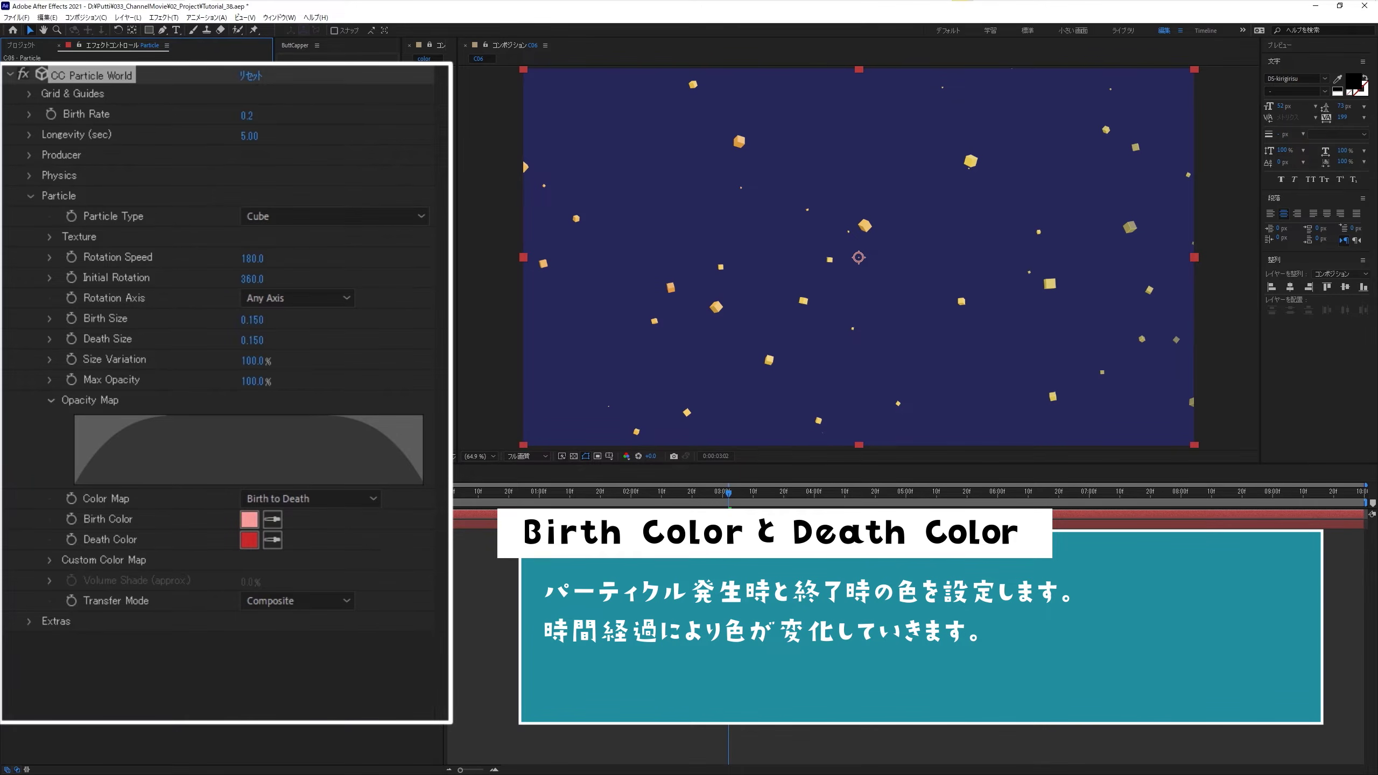
{"action": "key", "text": "space"}
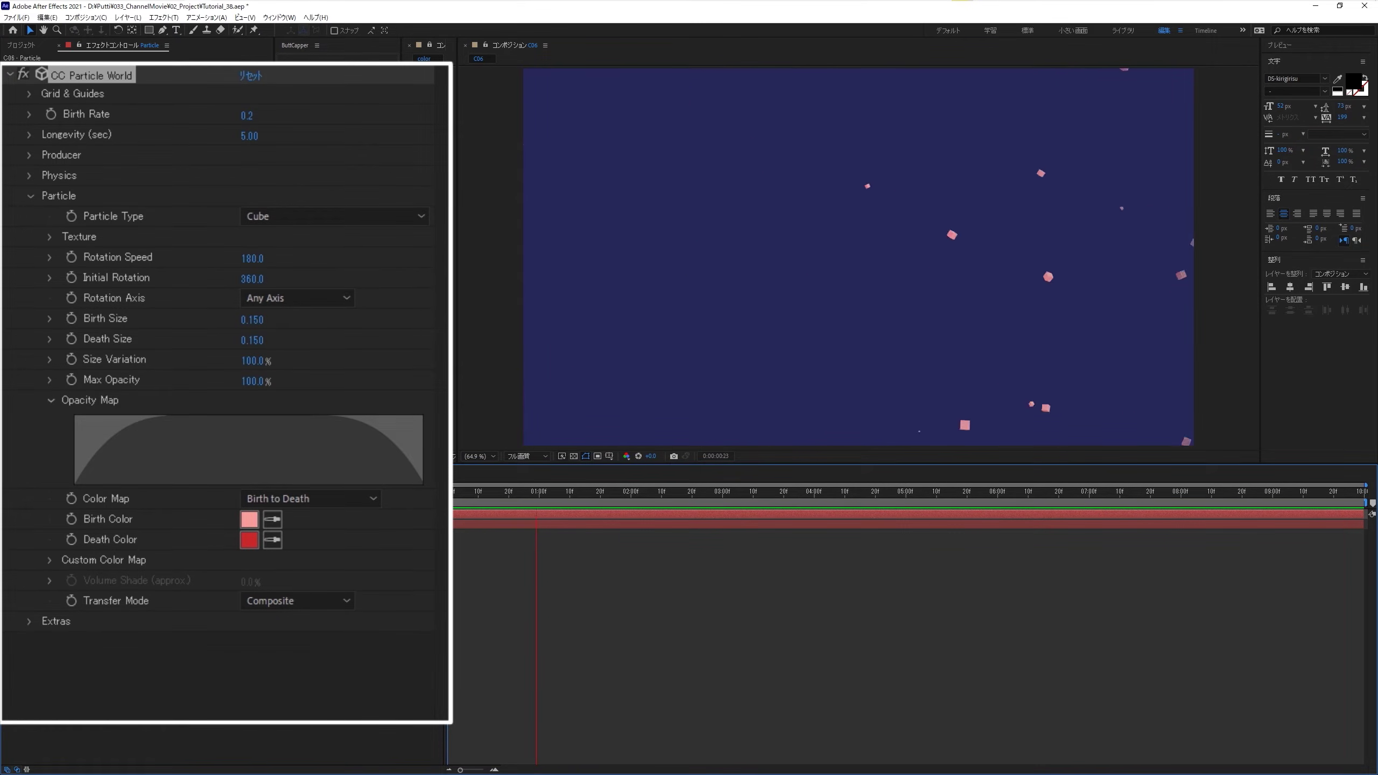
{"action": "key", "text": "space"}
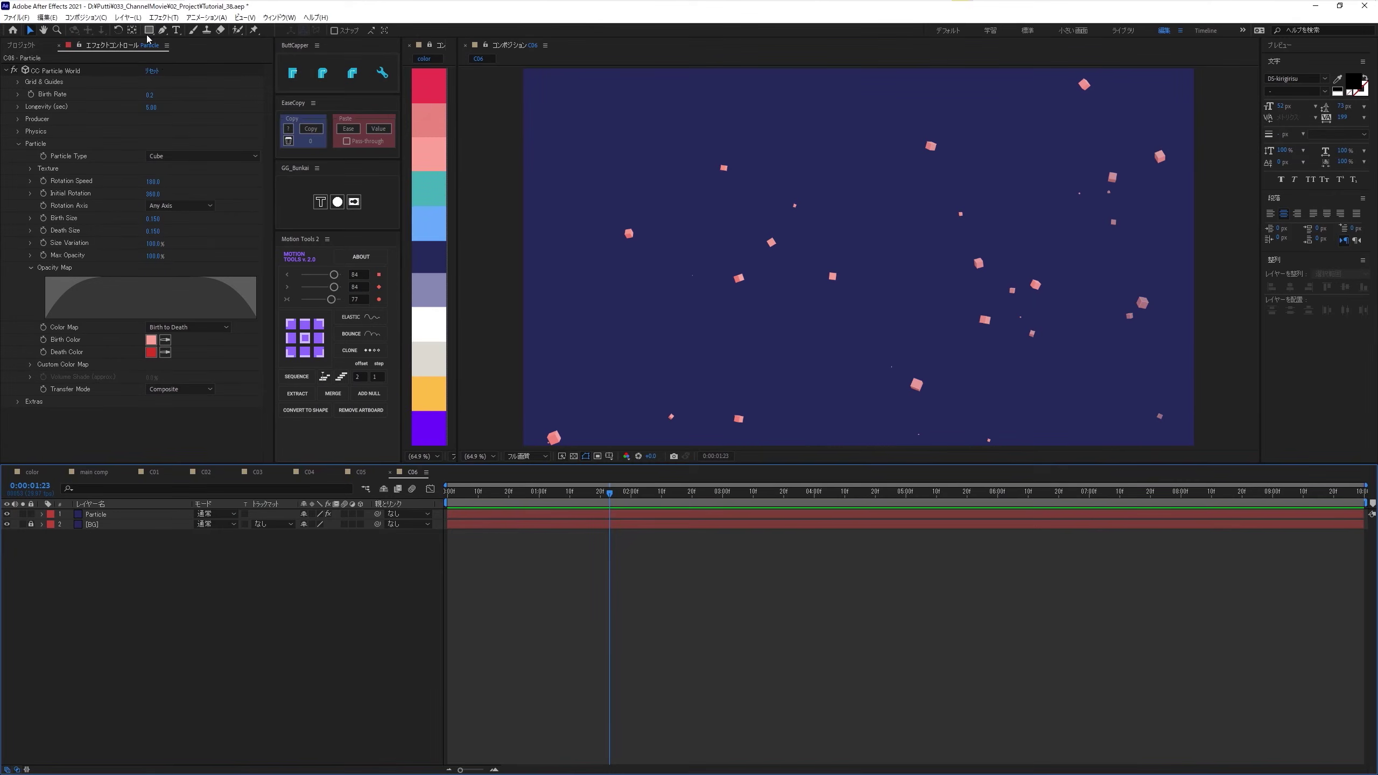
Step: Create a full-frame rectangle shape layer with no stroke and a fill sampled from the palette's crimson red swatch
{"action": "left_click", "coordinate": [148, 29]}
{"action": "left_click", "coordinate": [370, 30], "text": "alt"}
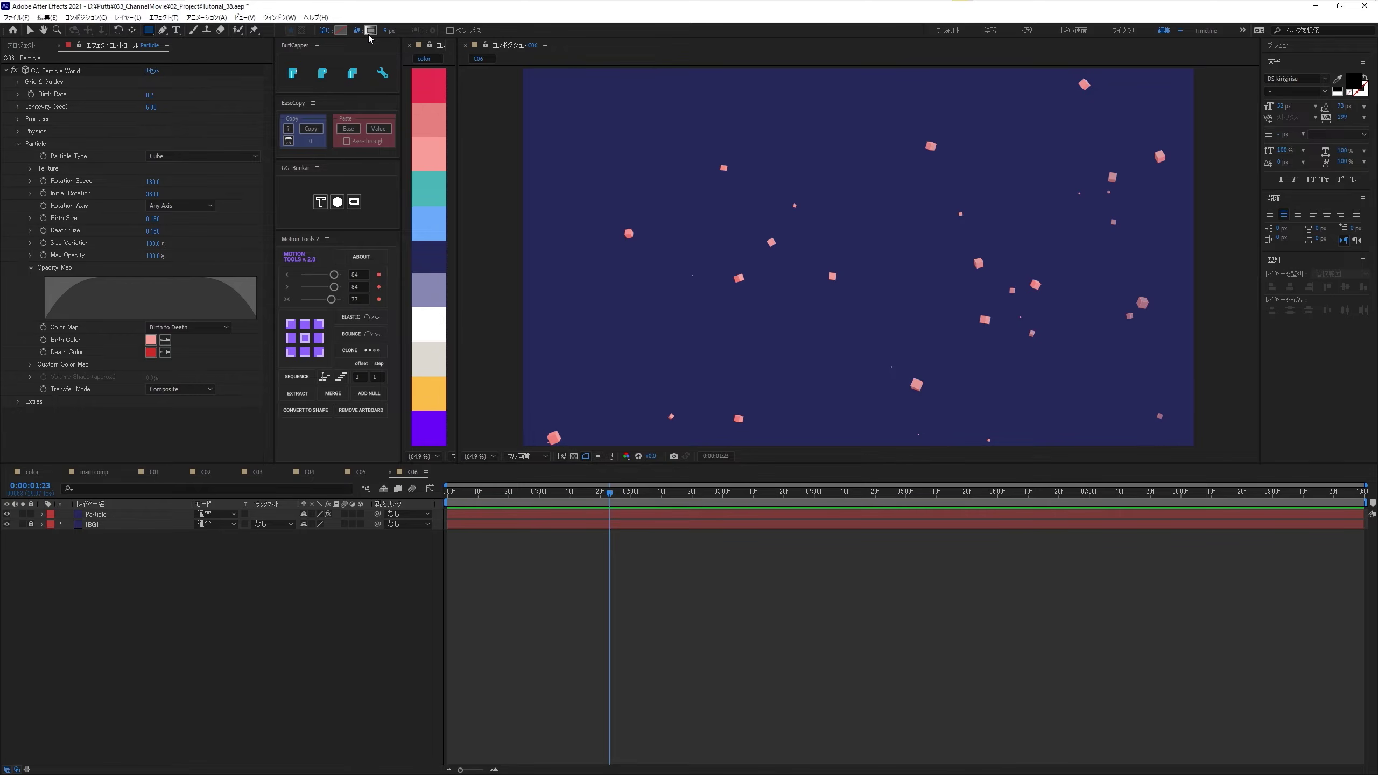
{"action": "left_click", "coordinate": [340, 31]}
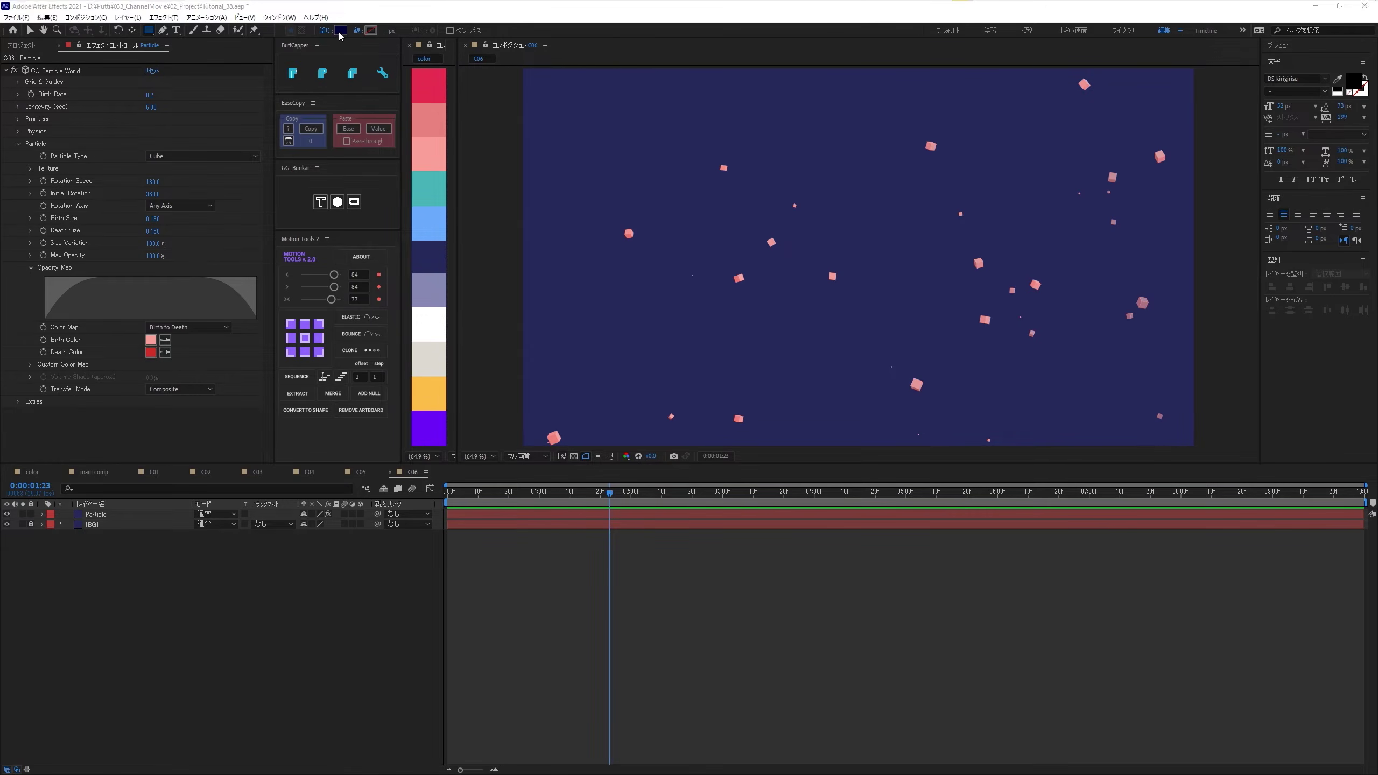
{"action": "left_click", "coordinate": [686, 468]}
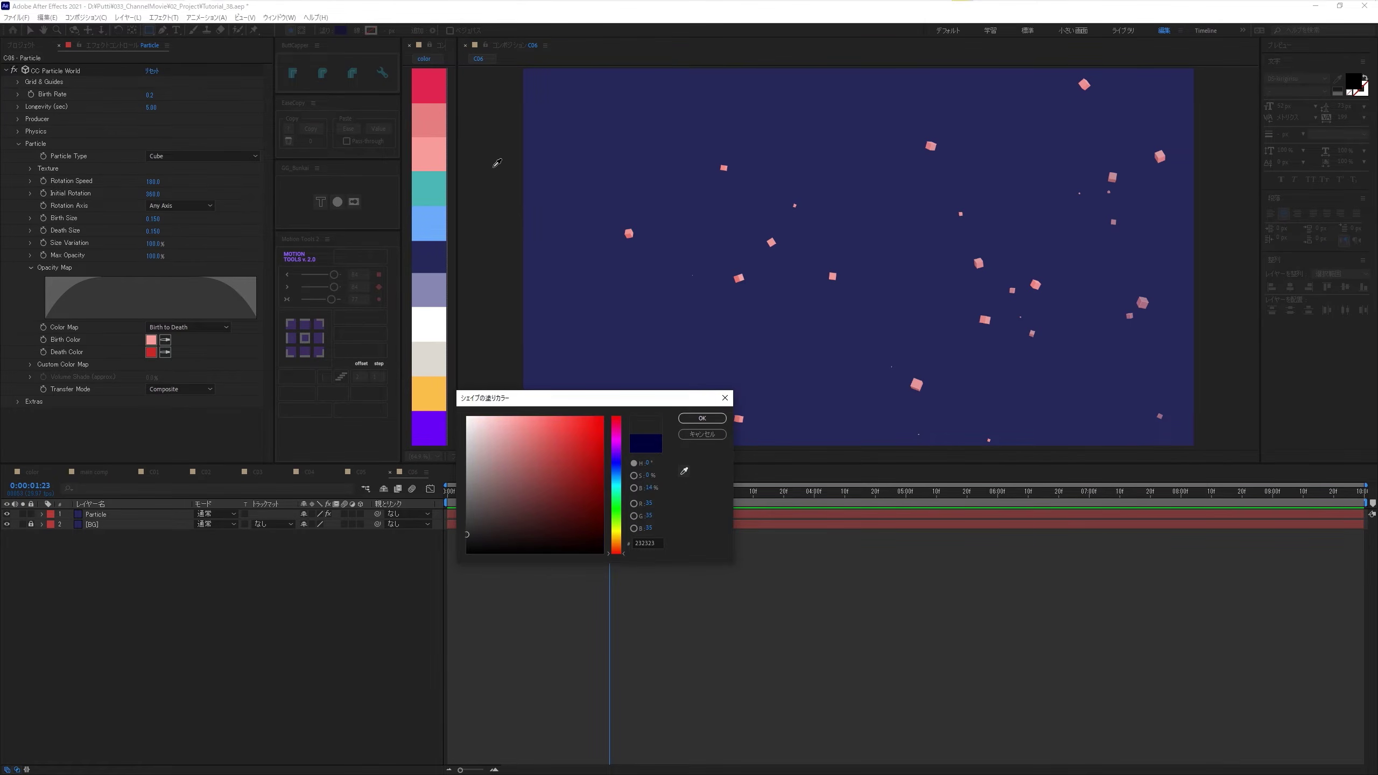
{"action": "left_click", "coordinate": [436, 87]}
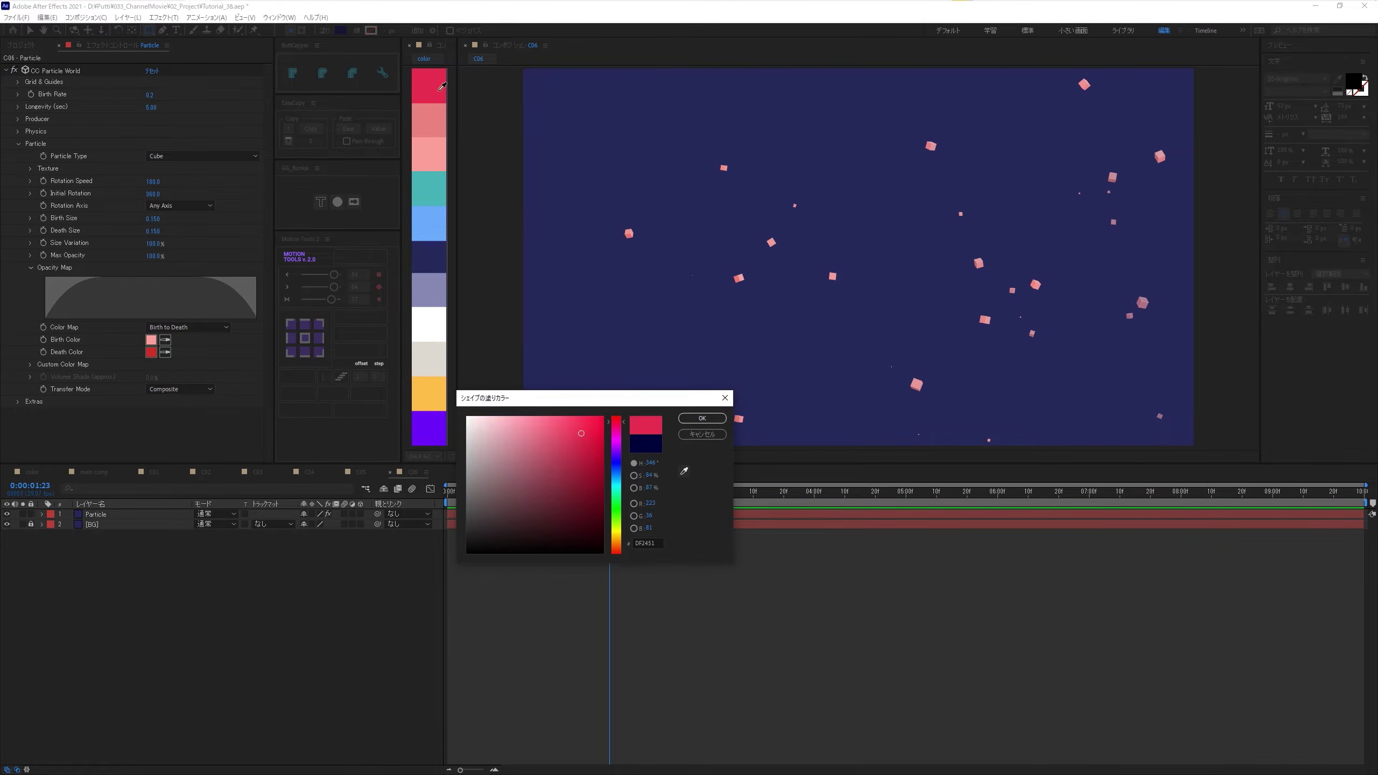
{"action": "left_click", "coordinate": [702, 418]}
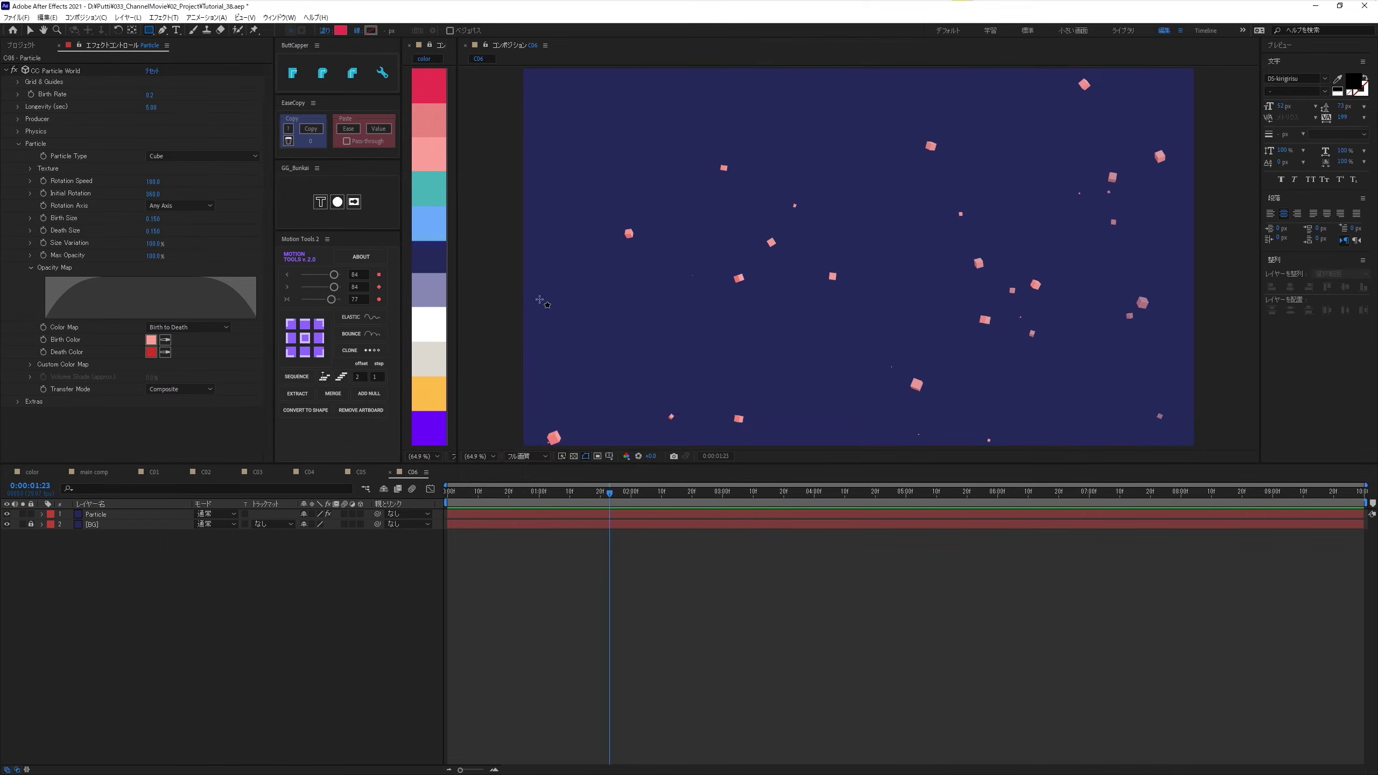
{"action": "double_click", "coordinate": [149, 31]}
{"action": "key", "text": "v"}
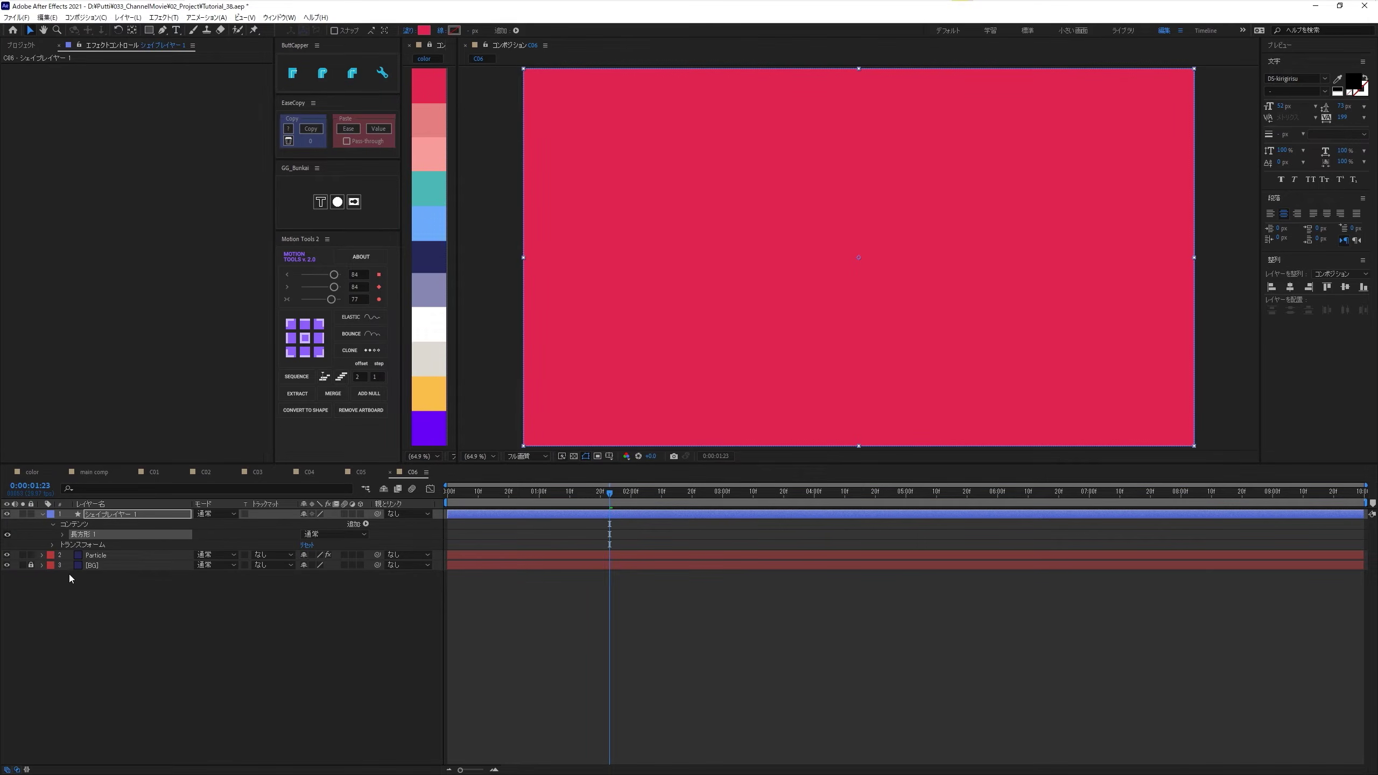
Step: Set the size of the new shape layer's rectangle path to 450 by 60
{"action": "left_click", "coordinate": [61, 534]}
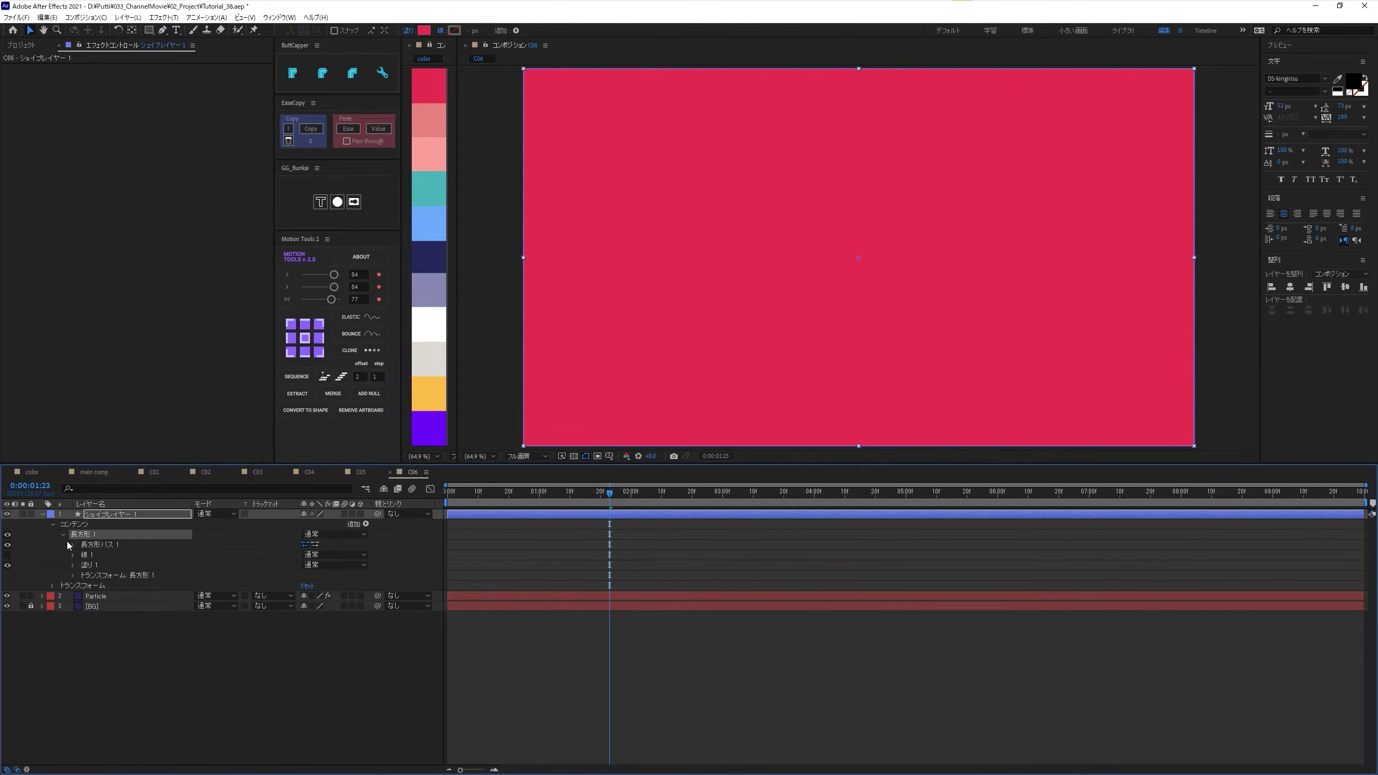
{"action": "left_click", "coordinate": [71, 544]}
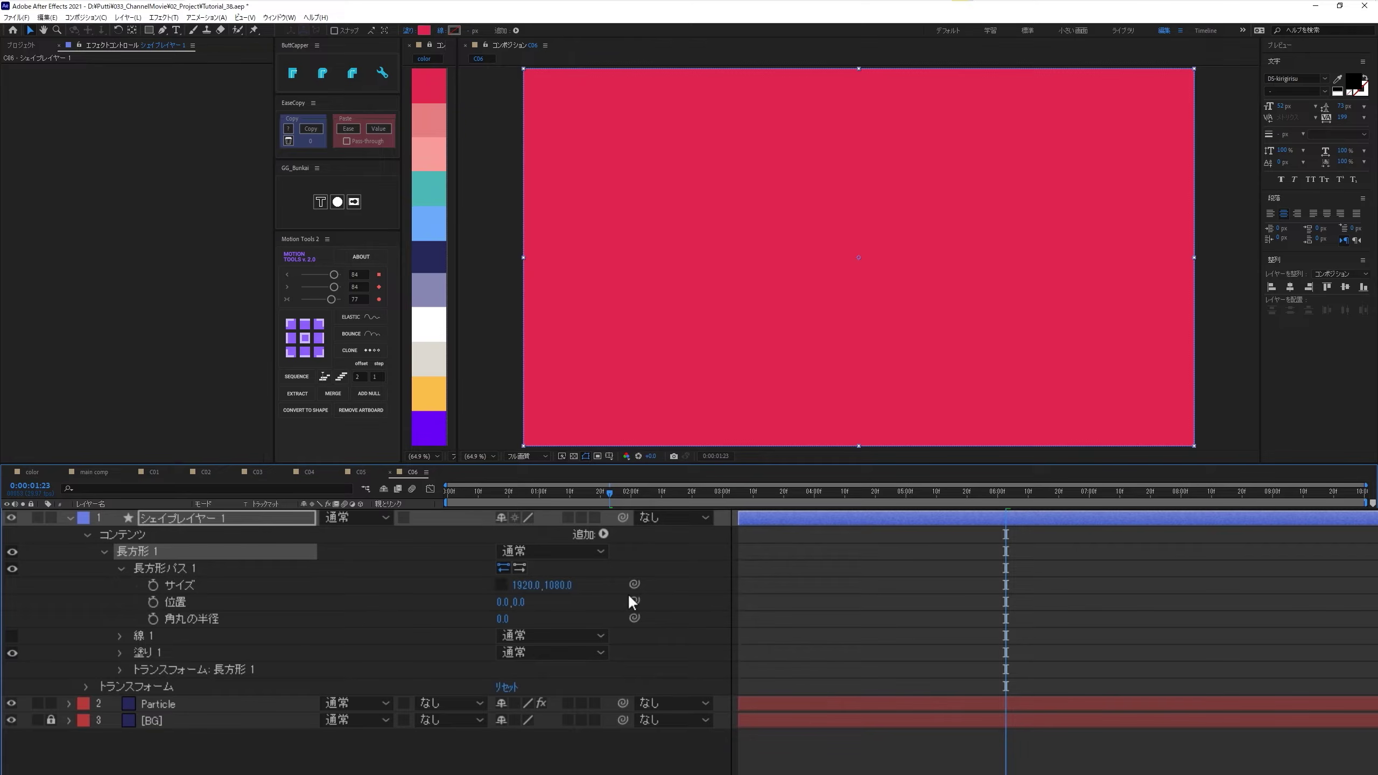
{"action": "left_click", "coordinate": [516, 587]}
{"action": "type", "text": "450"}
{"action": "key", "text": "Tab"}
{"action": "type", "text": "60"}
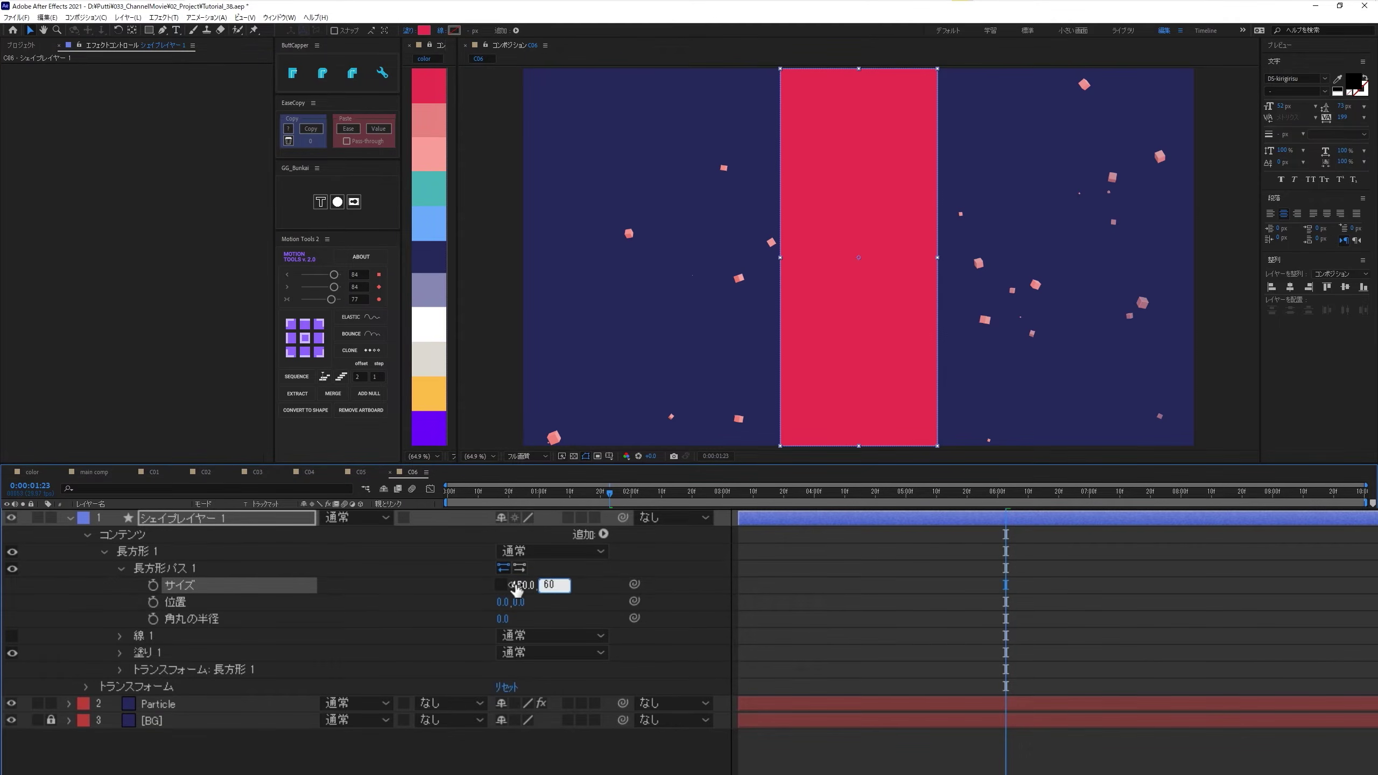
{"action": "key", "text": "Return"}
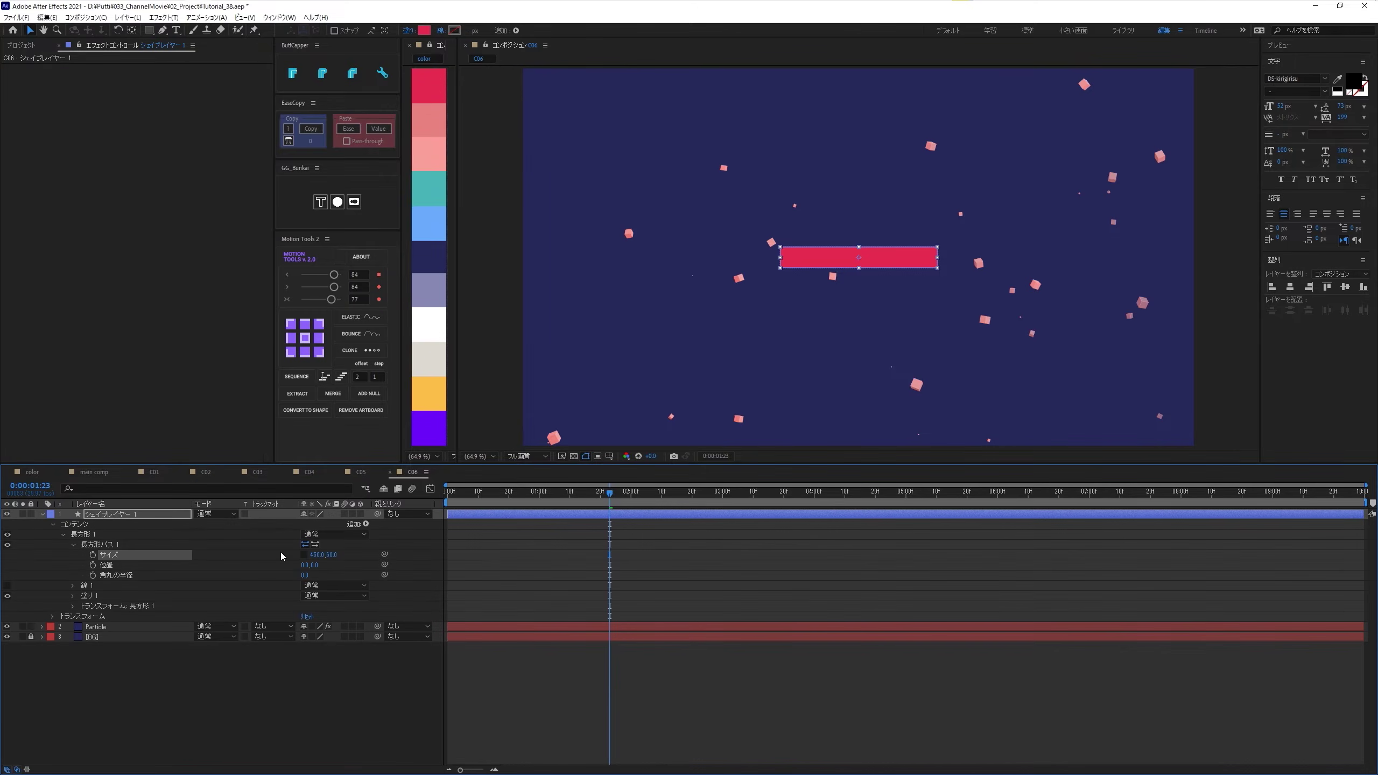
Step: Separate the rectangle layer's Position into X and Y dimensions and show only its X Position
{"action": "key", "text": "p"}
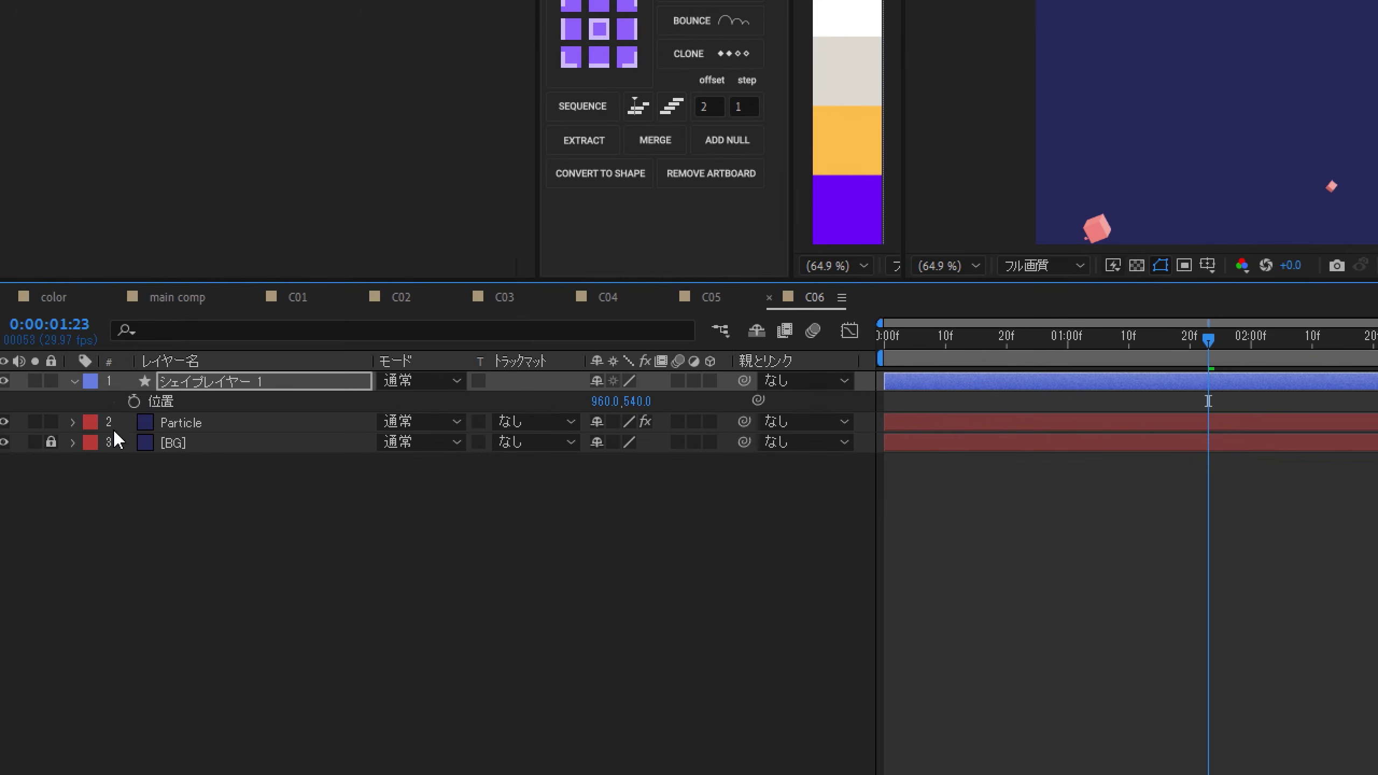
{"action": "left_click", "coordinate": [157, 401]}
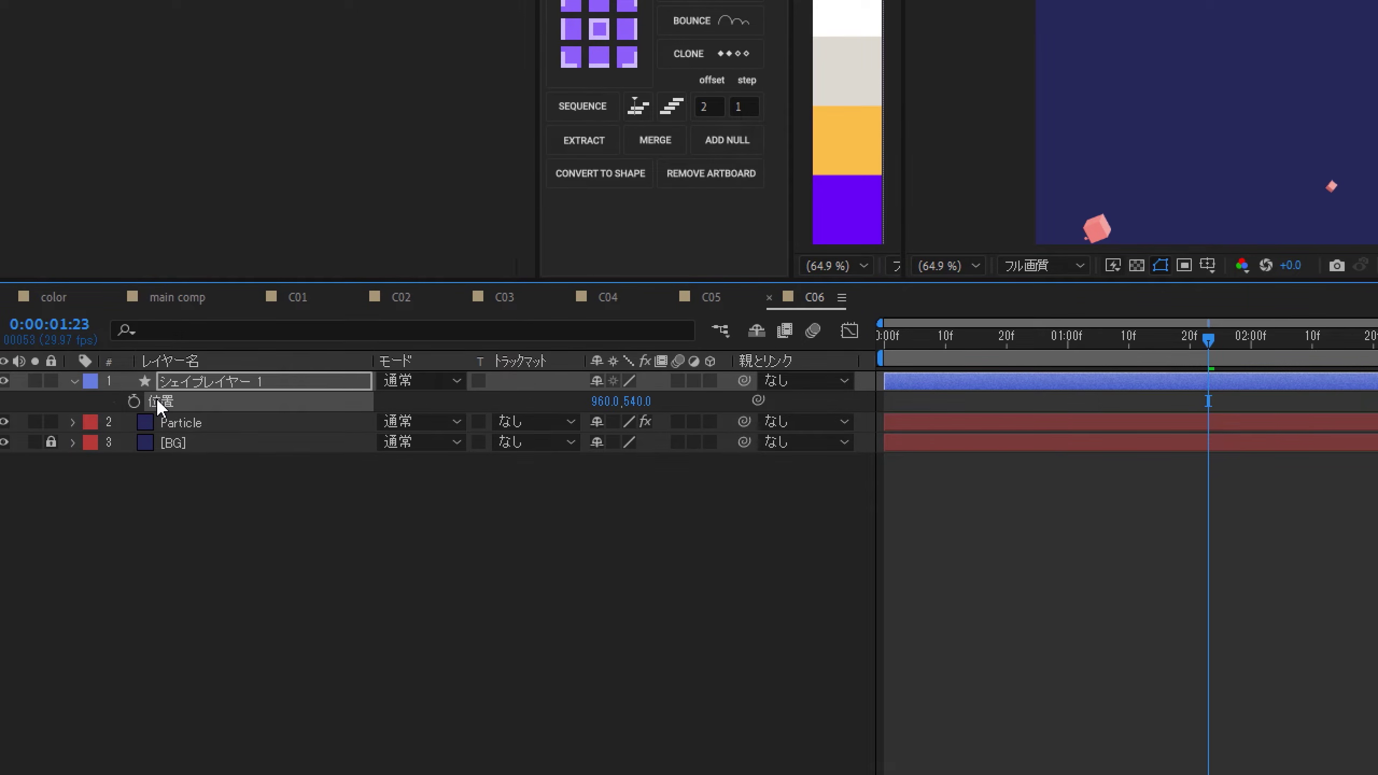
{"action": "right_click", "coordinate": [158, 401]}
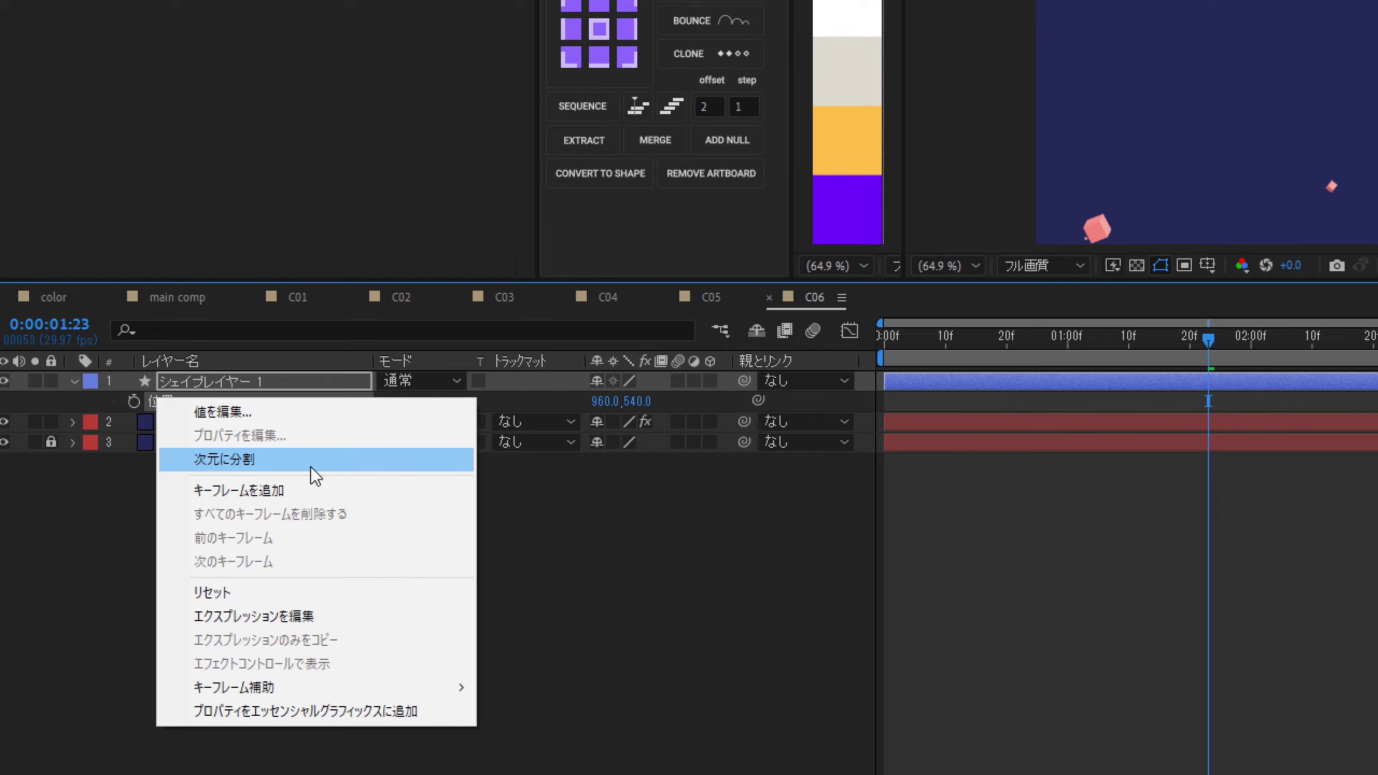
{"action": "left_click", "coordinate": [327, 460]}
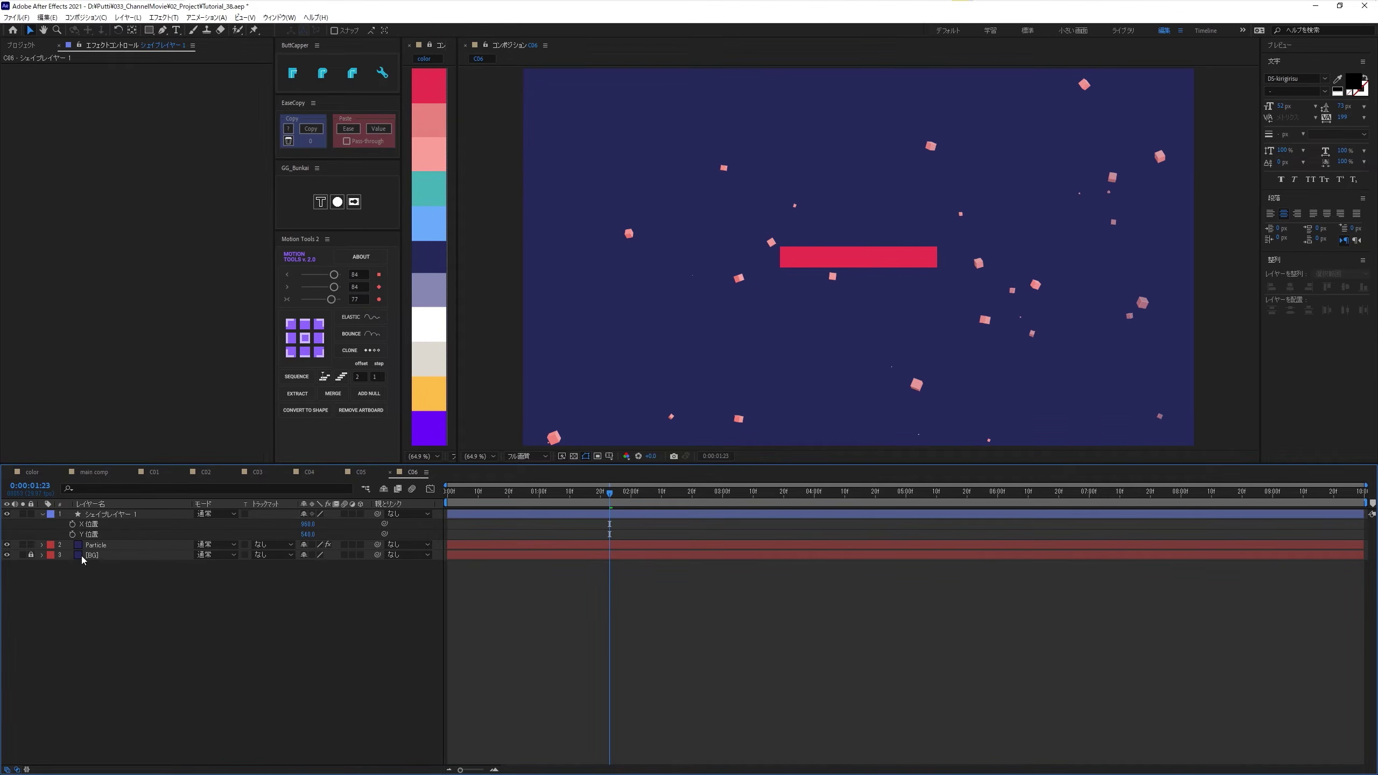
{"action": "left_click", "coordinate": [86, 534]}
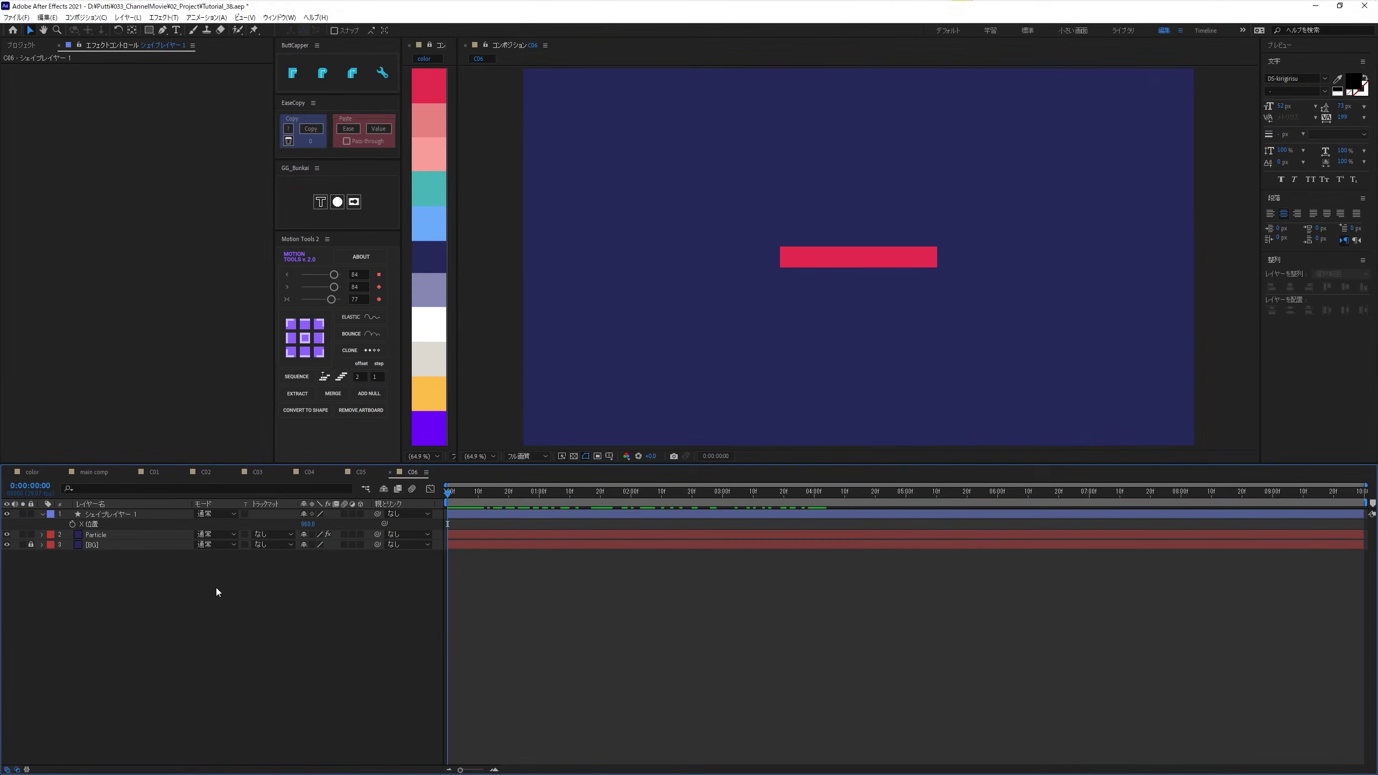
Step: Keyframe the rectangle's X Position at the start of the timeline and set it to 400 at 0:00:00:16
{"action": "left_click", "coordinate": [122, 534]}
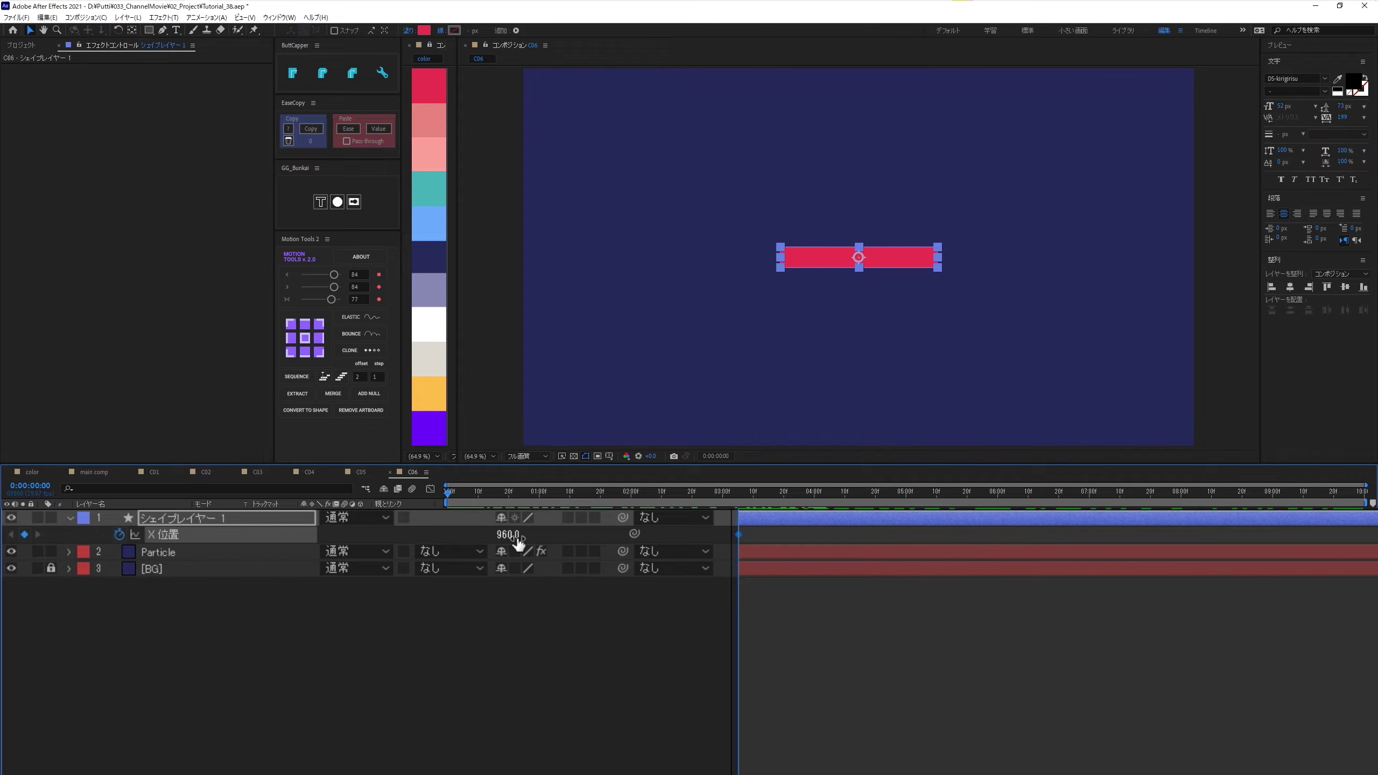
{"action": "key", "text": "space"}
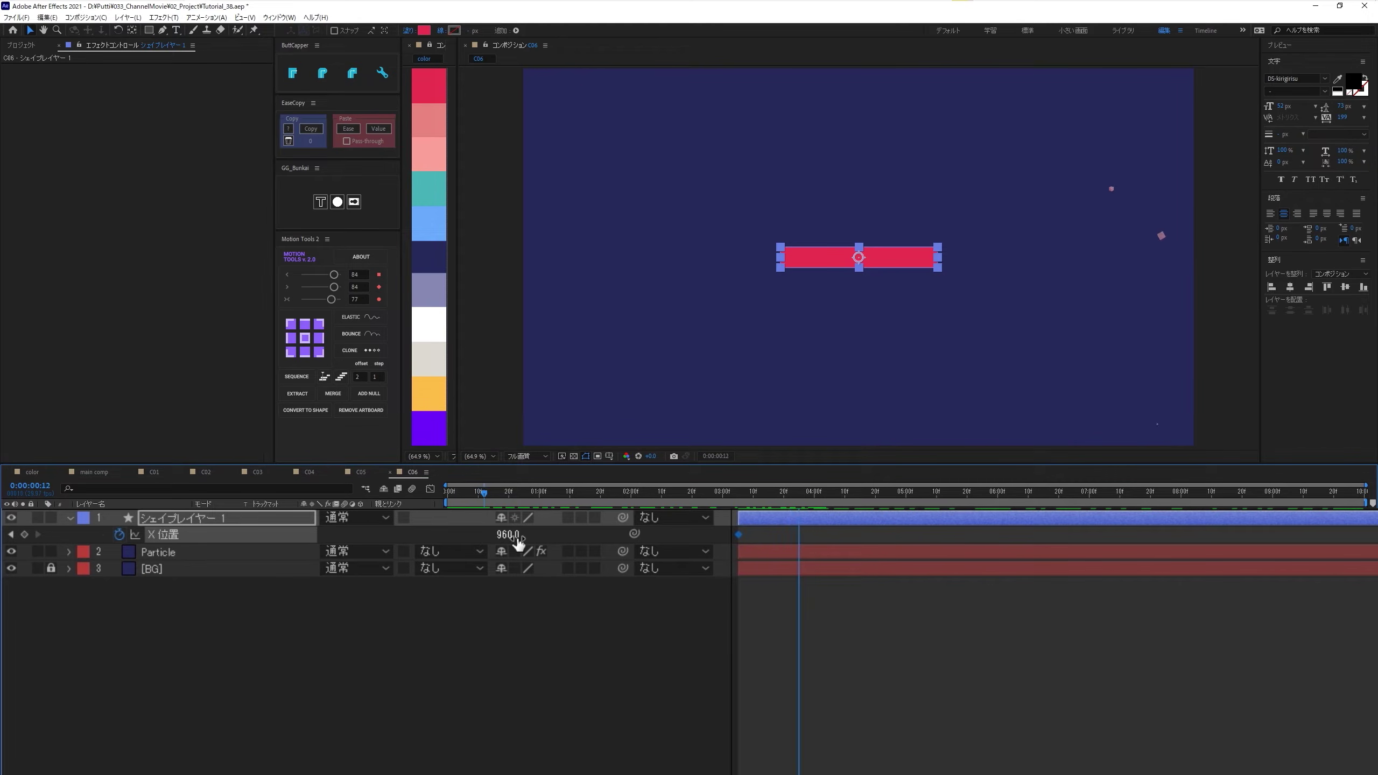
{"action": "left_click", "coordinate": [508, 534]}
{"action": "type", "text": "400"}
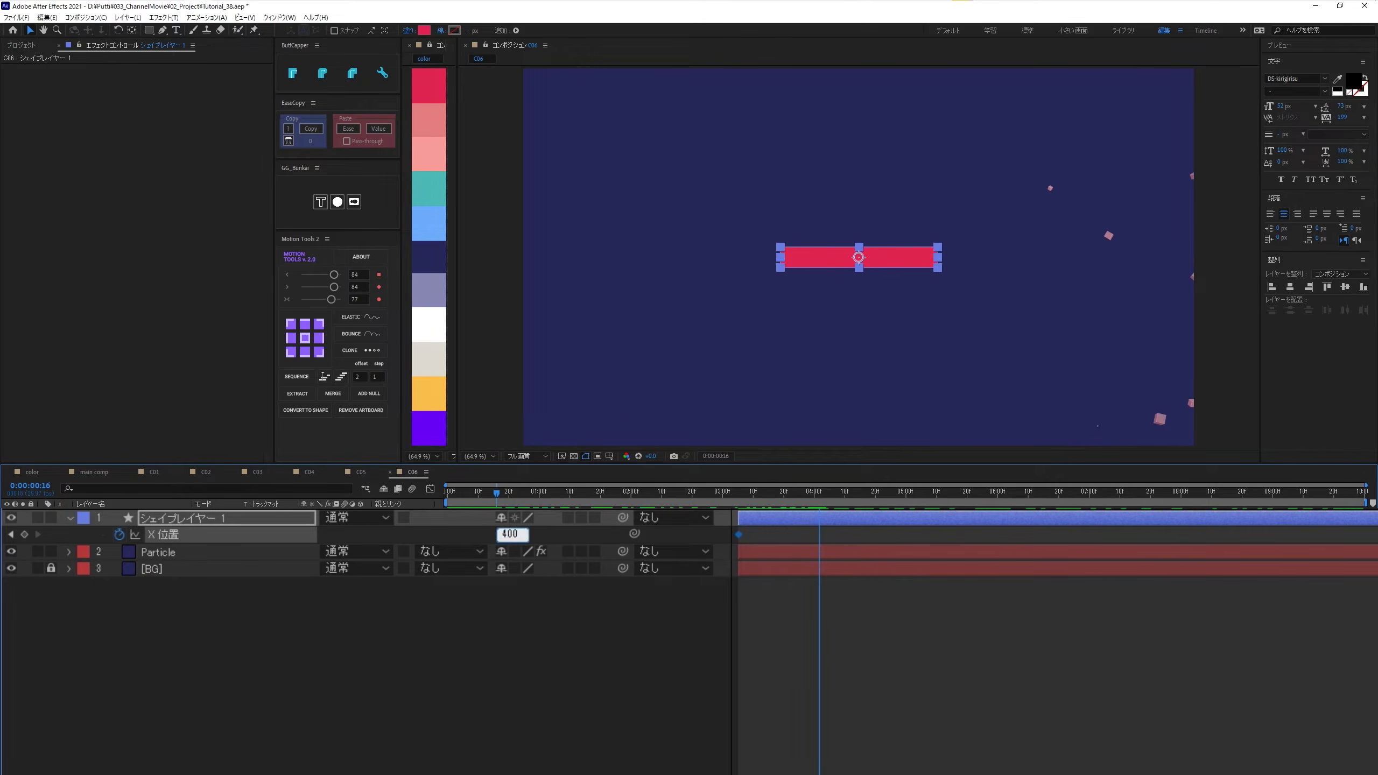
{"action": "key", "text": "Return"}
Step: Add X Position keyframes of 325 at 0:00:00:29 and 80 at 0:00:01:13
{"action": "key", "text": "space"}
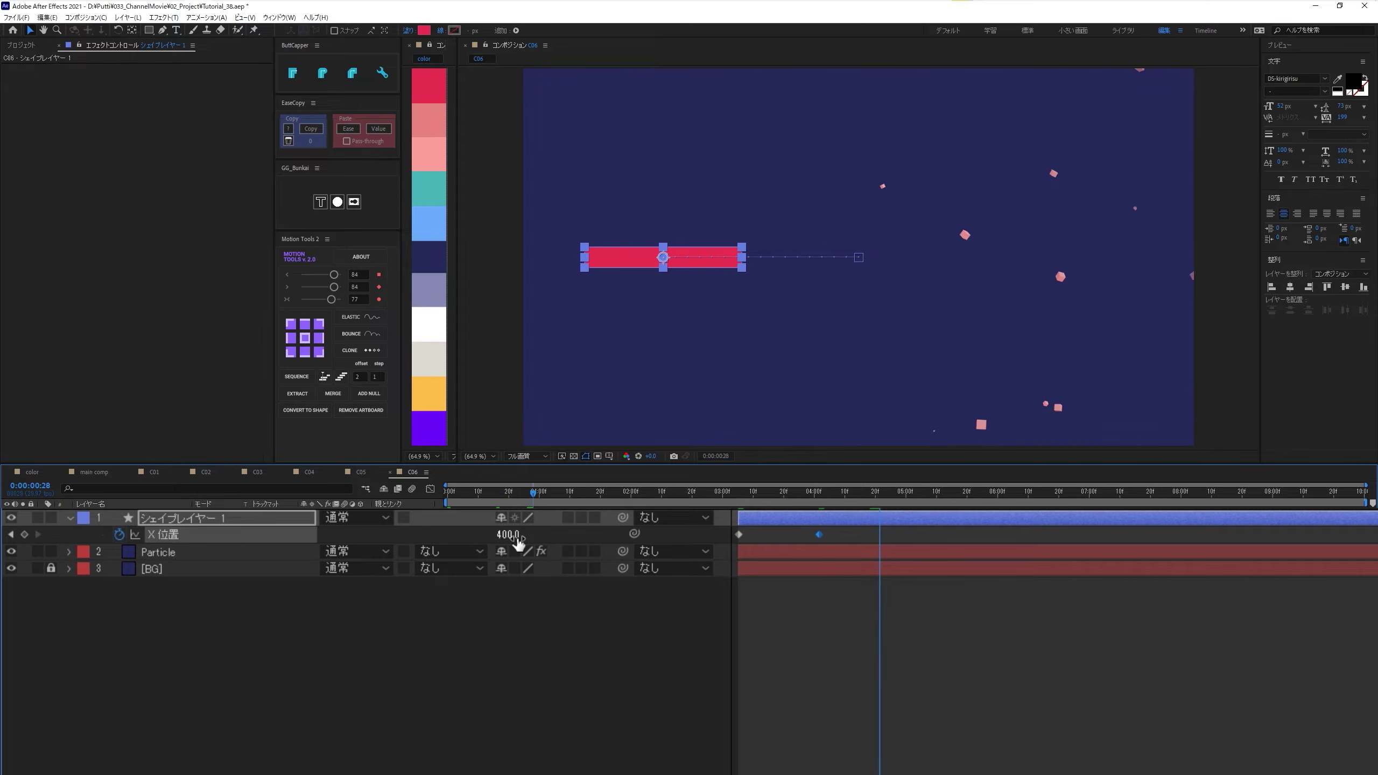
{"action": "left_click", "coordinate": [508, 534]}
{"action": "type", "text": "325"}
{"action": "key", "text": "Return"}
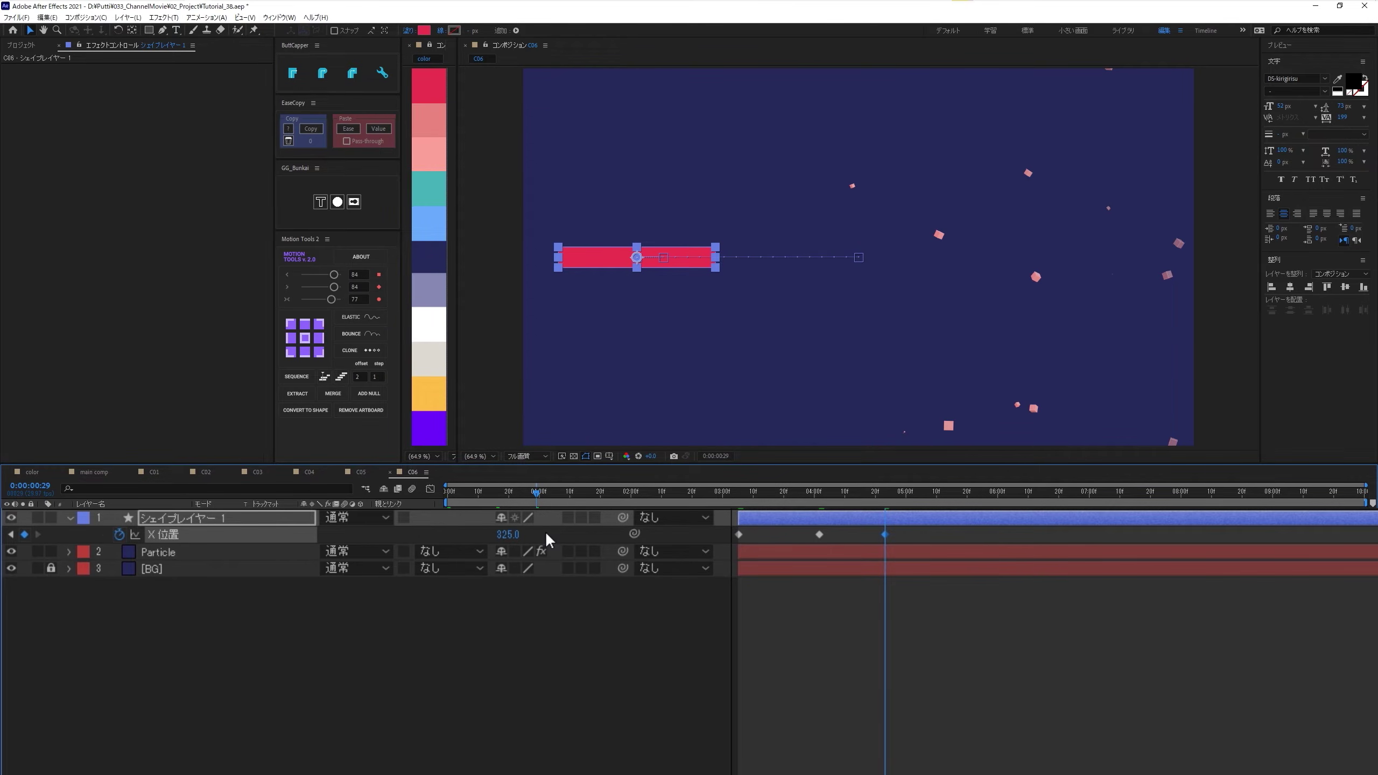
{"action": "key", "text": "space"}
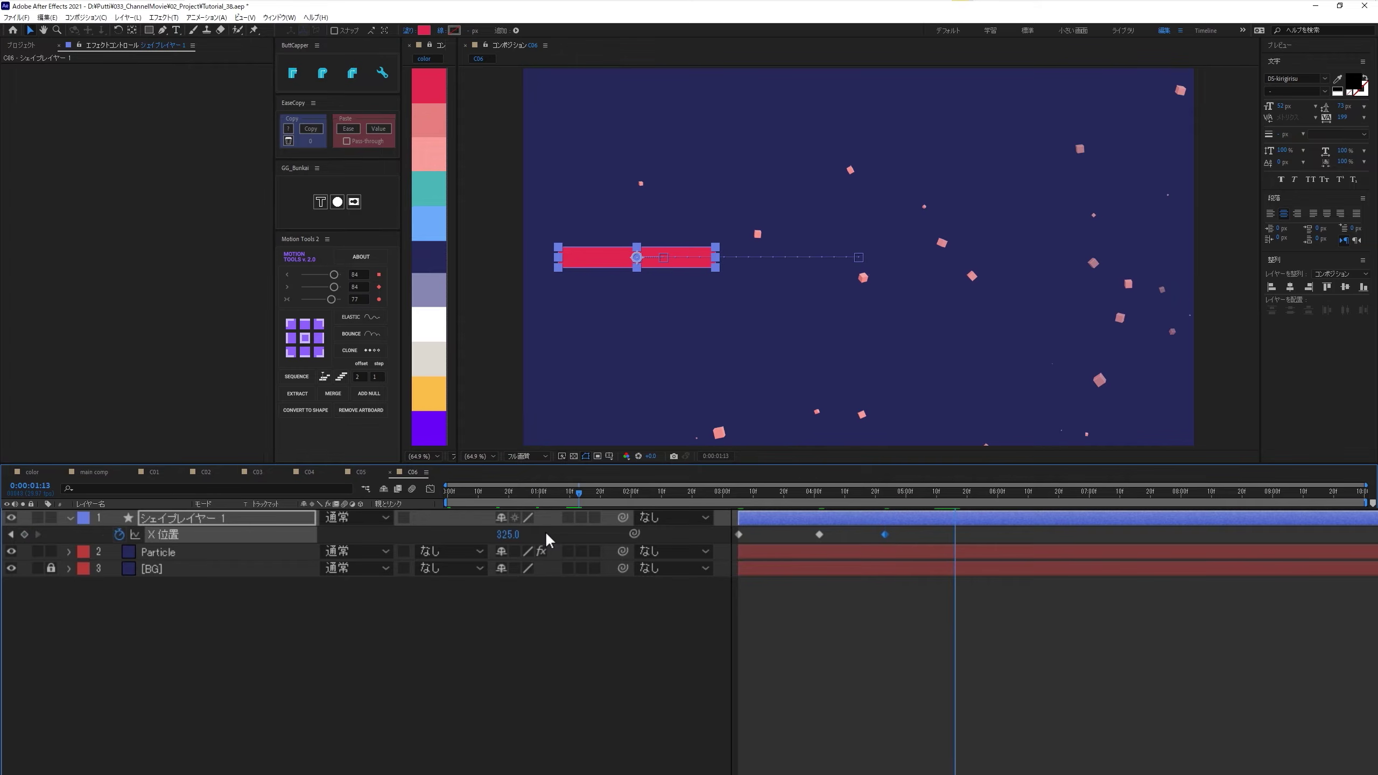
{"action": "left_click", "coordinate": [508, 534]}
{"action": "type", "text": "80"}
{"action": "key", "text": "Return"}
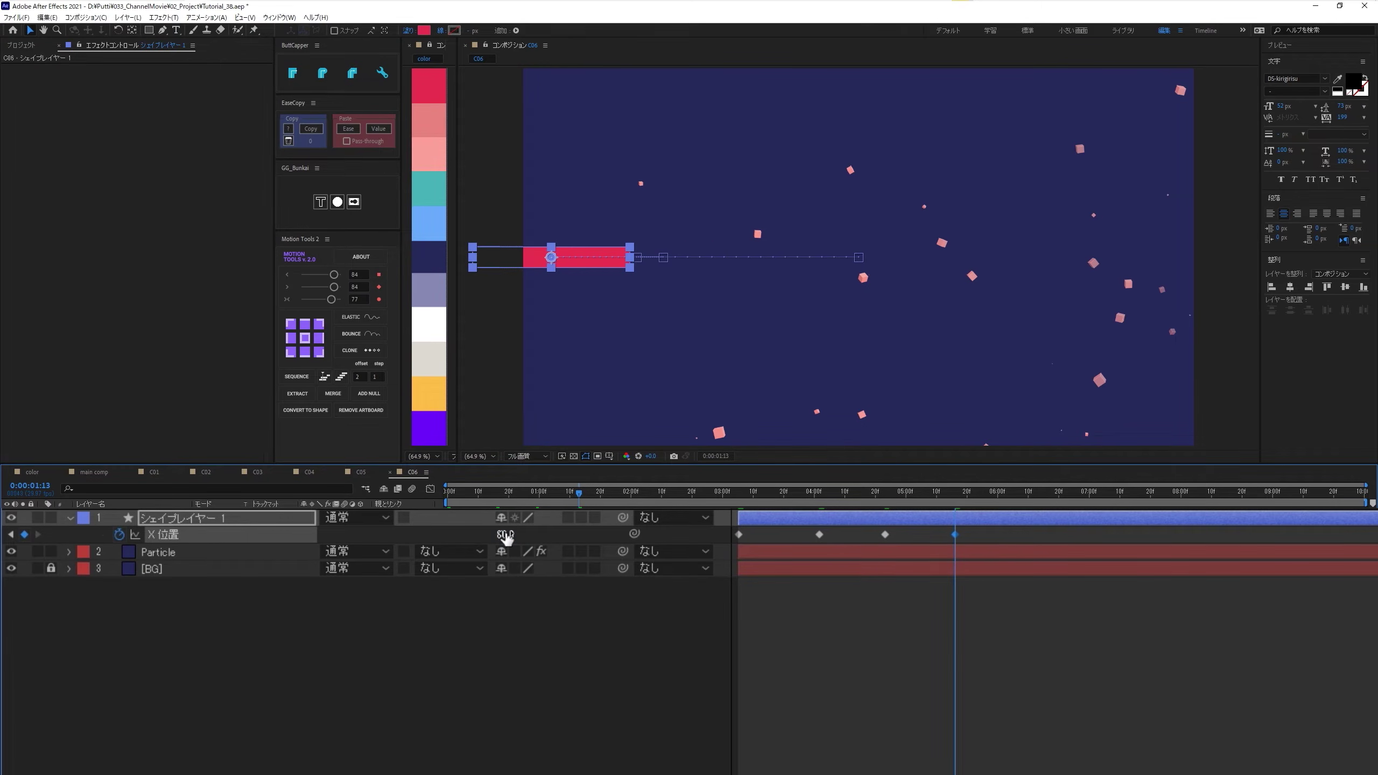
Step: Add a final X Position keyframe of 1800 at 0:00:02:01
{"action": "key", "text": "space"}
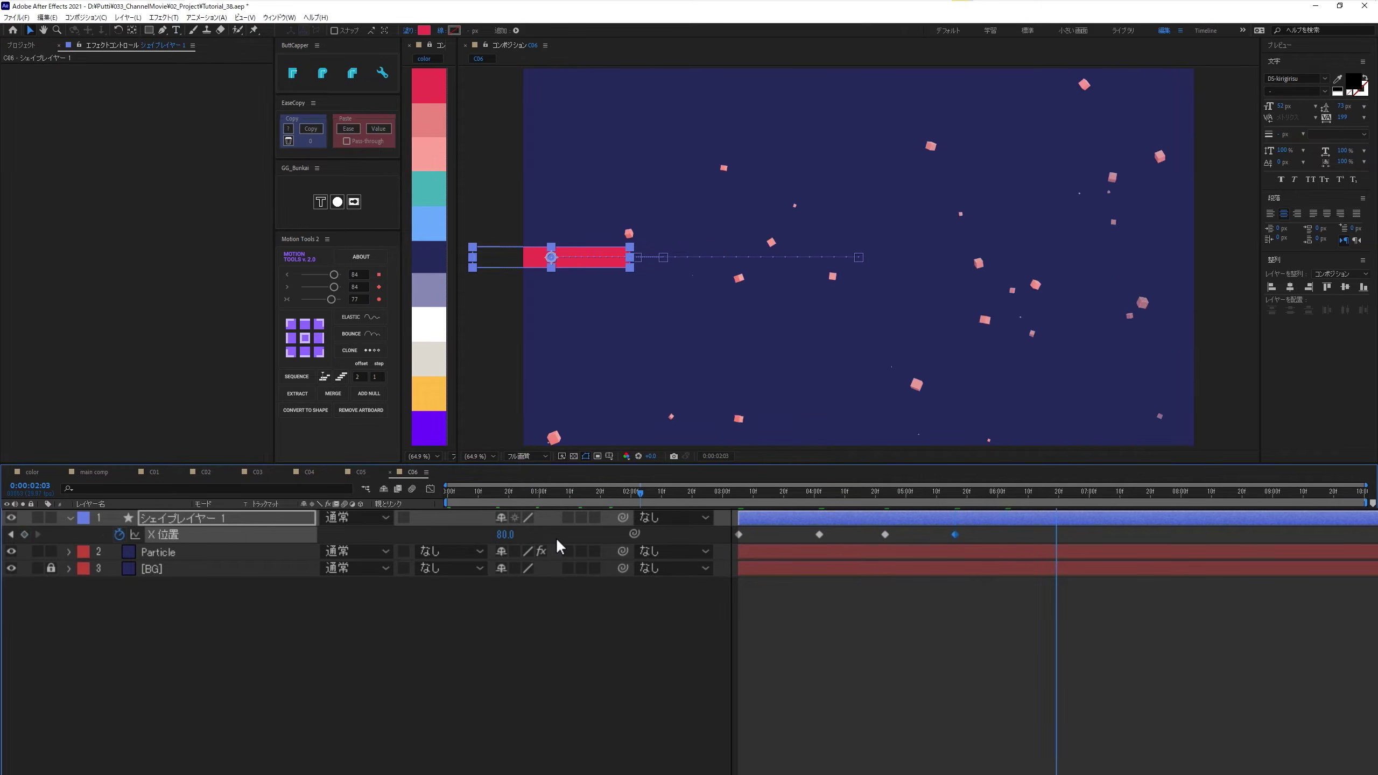
{"action": "key", "text": "space"}
{"action": "left_click", "coordinate": [508, 534]}
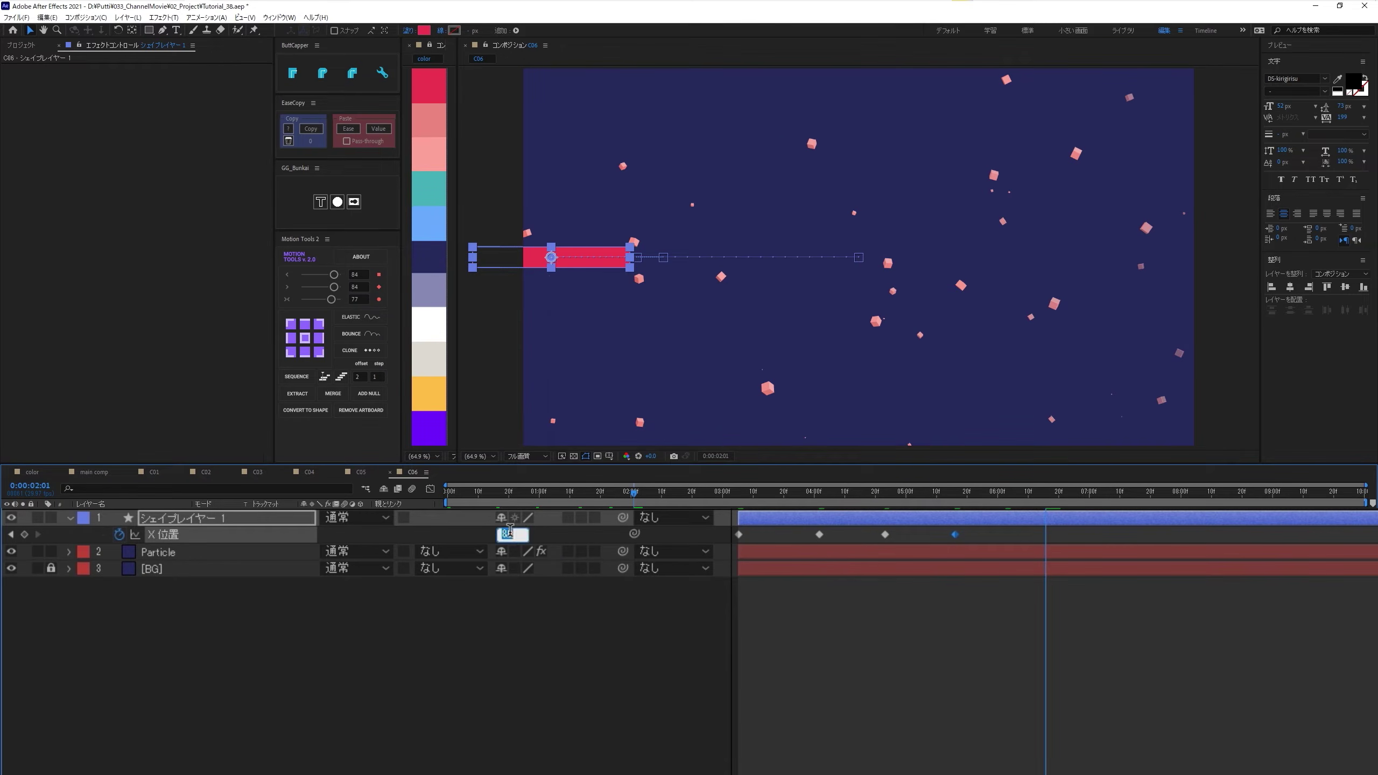
{"action": "type", "text": "1800"}
{"action": "key", "text": "Return"}
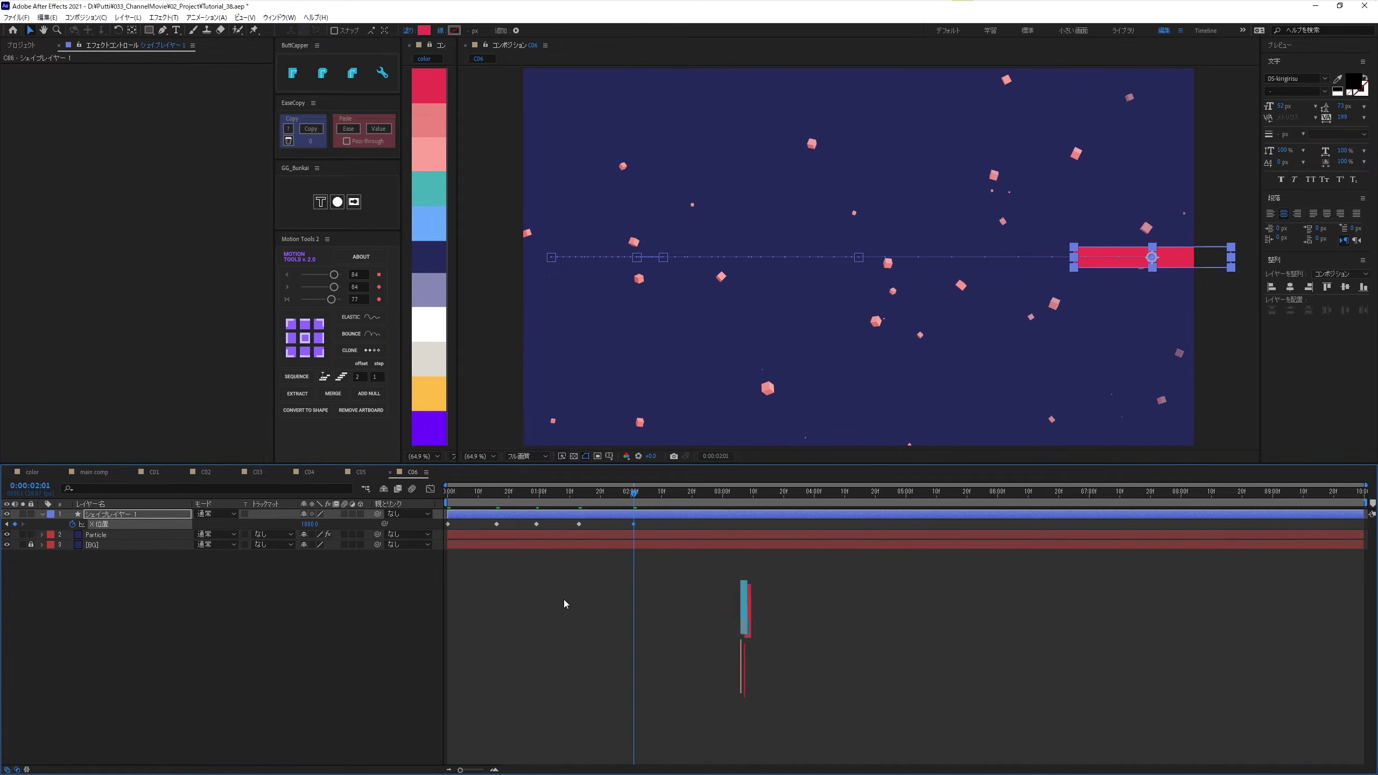
Step: End the work area at 0:00:02:01, trim the composition to it and preview the rectangle's movement
{"action": "key", "text": "n"}
{"action": "right_click", "coordinate": [611, 504]}
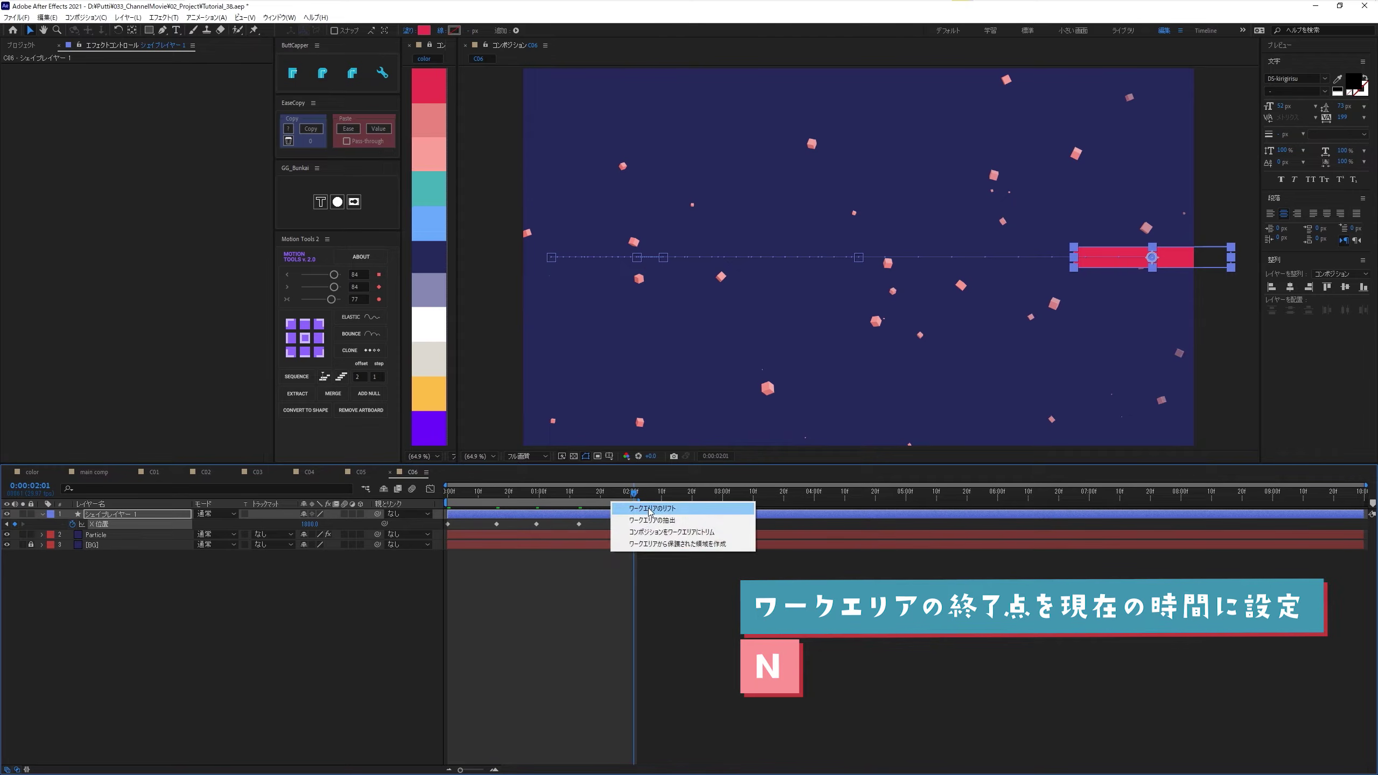
{"action": "left_click", "coordinate": [703, 533]}
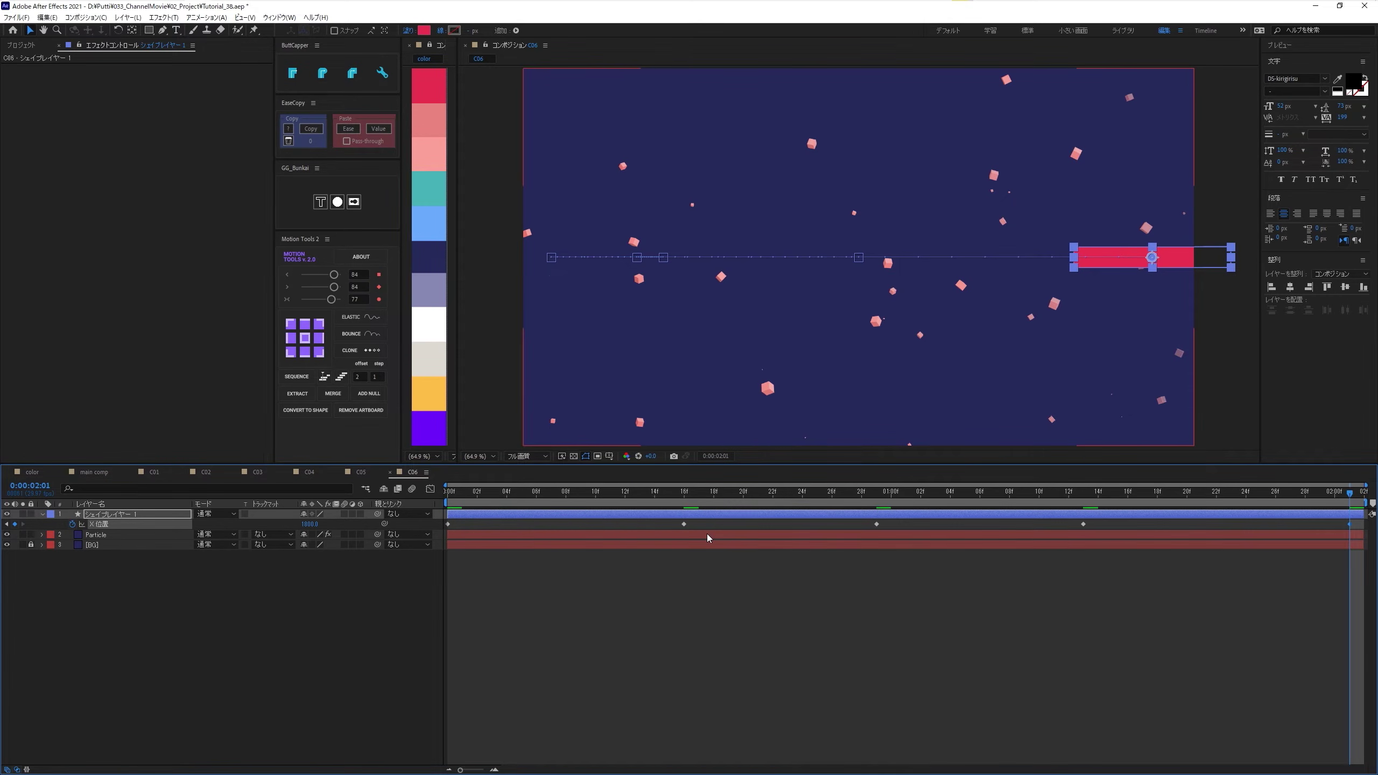
{"action": "left_click", "coordinate": [705, 619]}
{"action": "key", "text": "space"}
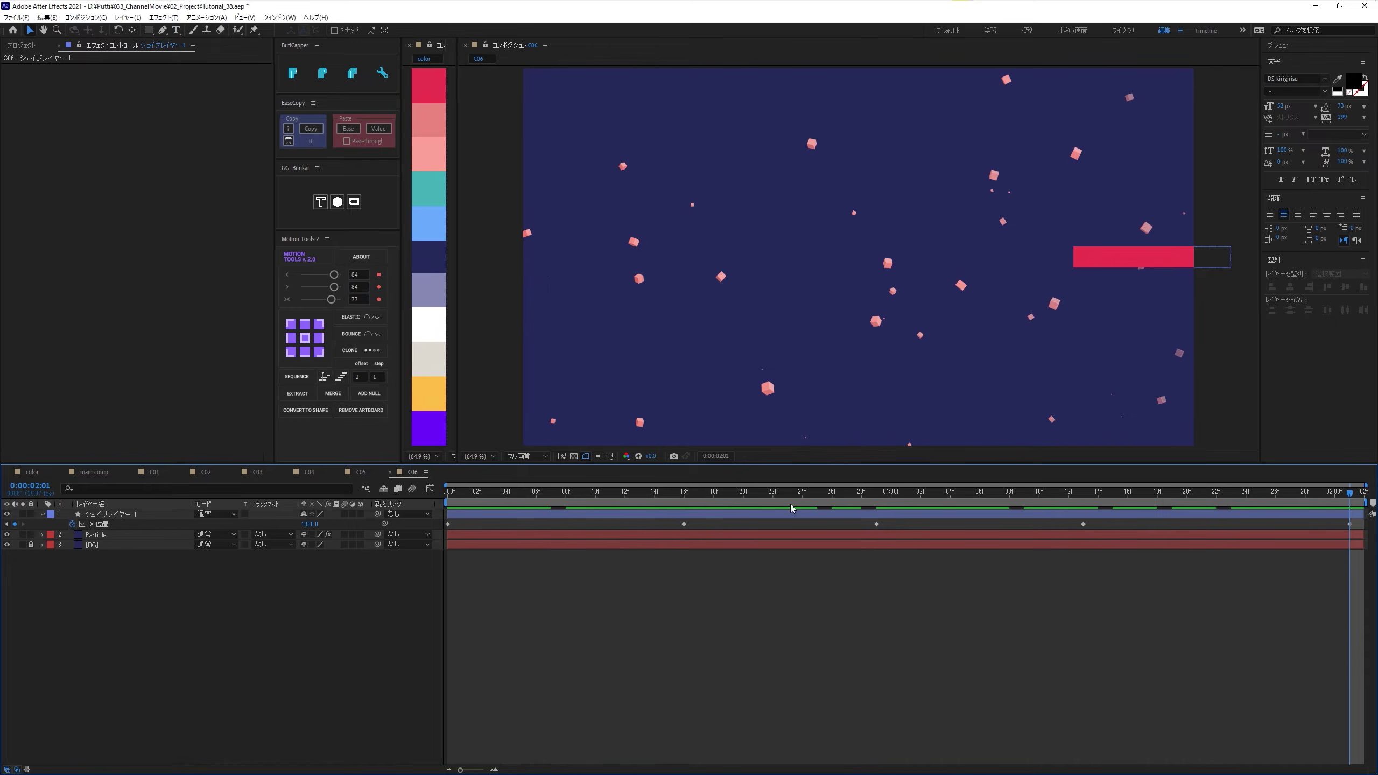
Step: In the X Position value graph, apply Easy Ease to the first keyframe and pull its handle downward so the curve starts steeply
{"action": "left_click", "coordinate": [427, 492]}
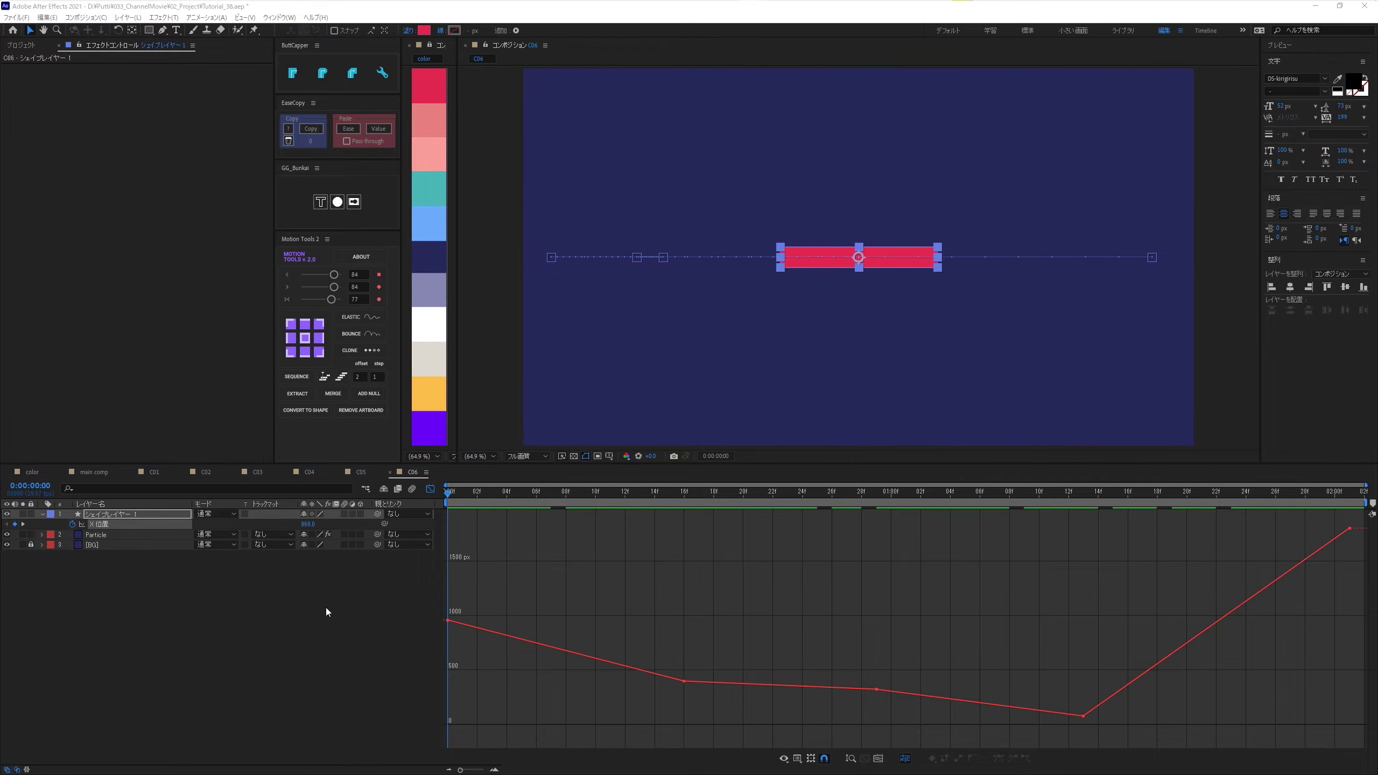
{"action": "left_click_drag", "start_coordinate": [460, 500], "coordinate": [592, 521]}
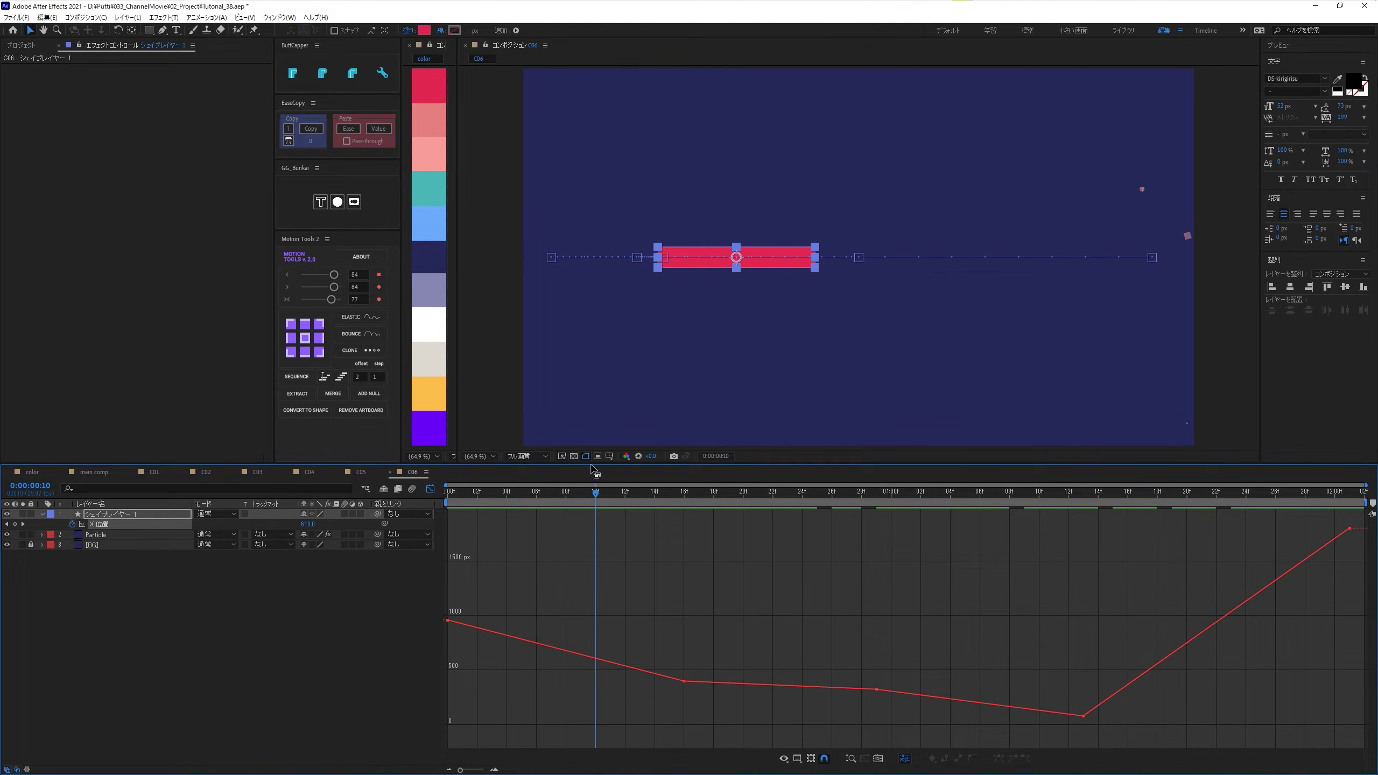
{"action": "left_click_drag", "start_coordinate": [592, 465], "coordinate": [586, 424]}
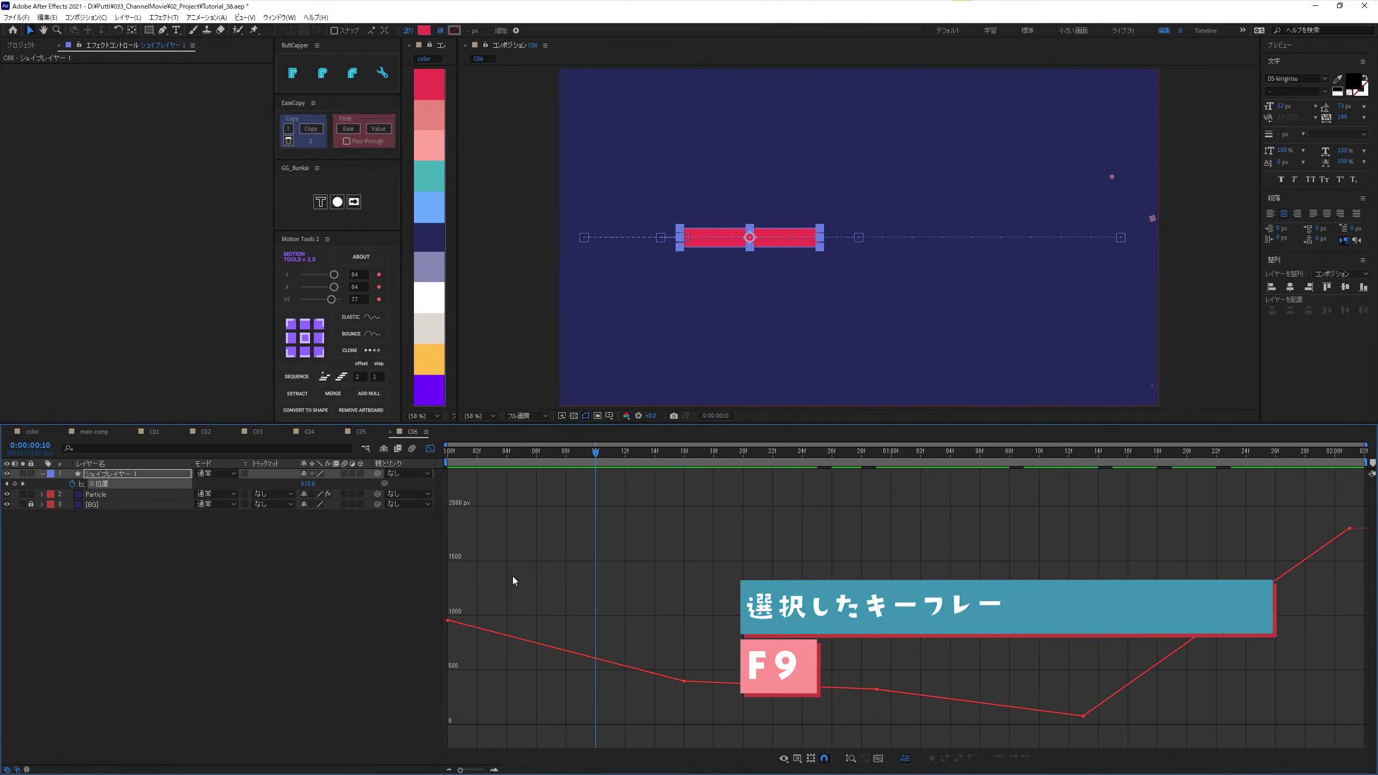
{"action": "left_click_drag", "start_coordinate": [513, 577], "coordinate": [413, 653]}
{"action": "key", "text": "F9"}
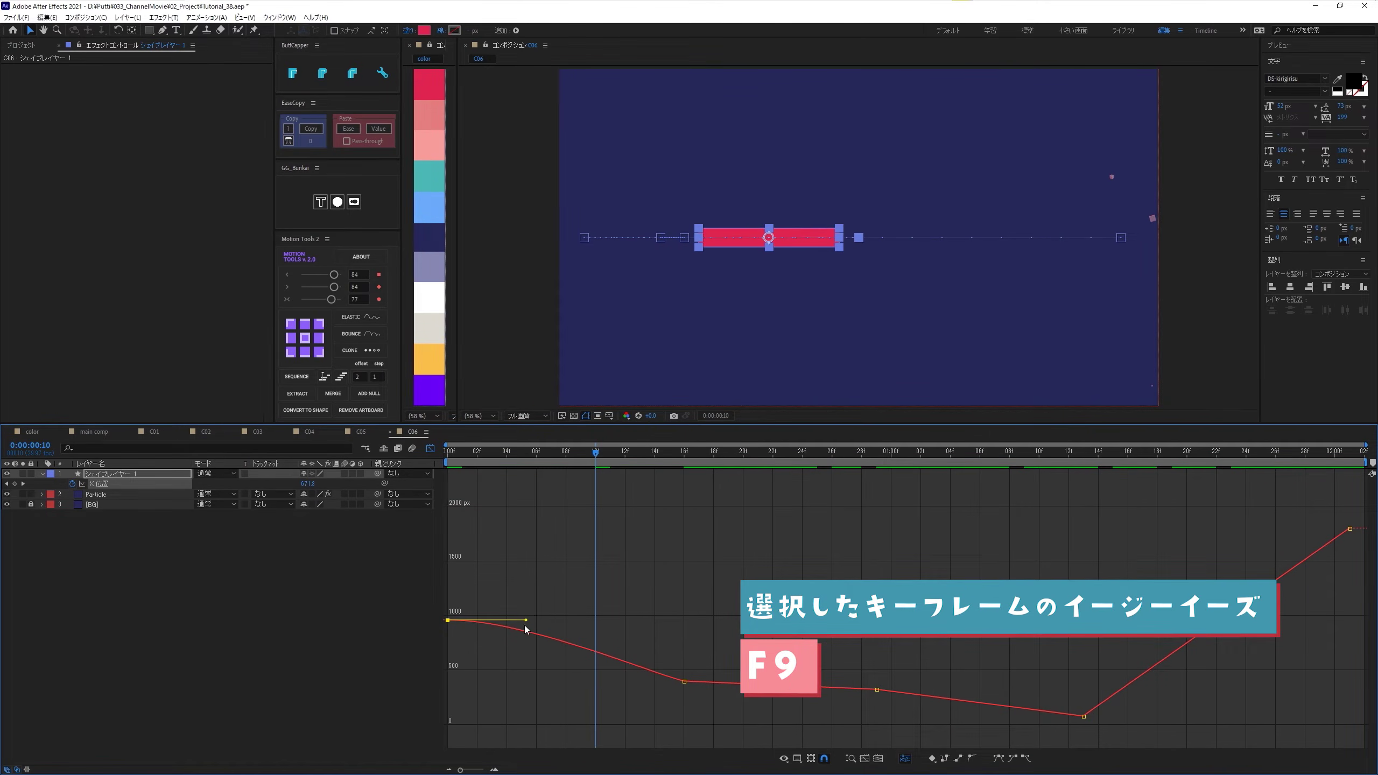
{"action": "left_click_drag", "start_coordinate": [526, 621], "coordinate": [478, 675]}
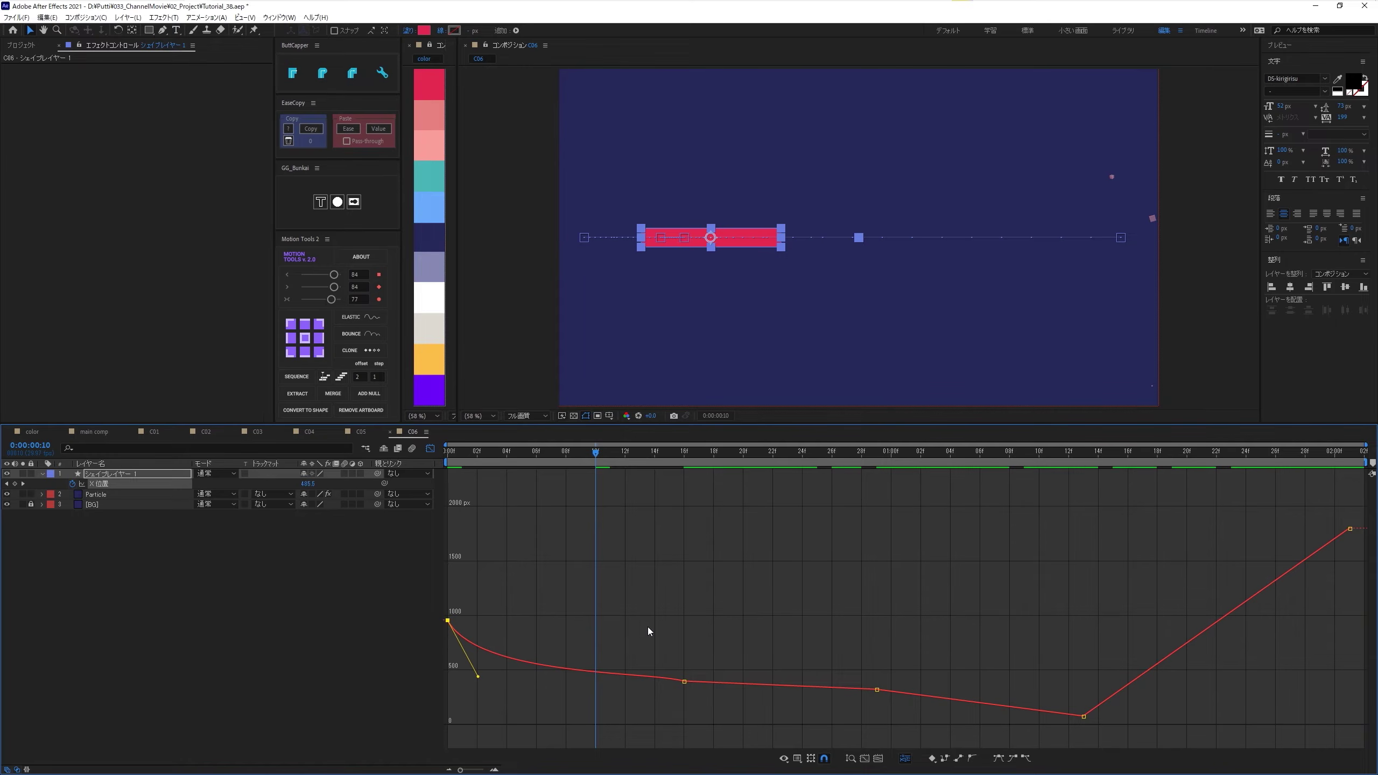
Step: Set the second X Position keyframe's incoming velocity to its outgoing value of -172.9038 pixels/sec, with 80% incoming influence
{"action": "left_click", "coordinate": [749, 614]}
{"action": "left_click_drag", "start_coordinate": [674, 634], "coordinate": [908, 727]}
{"action": "left_click_drag", "start_coordinate": [654, 608], "coordinate": [706, 708]}
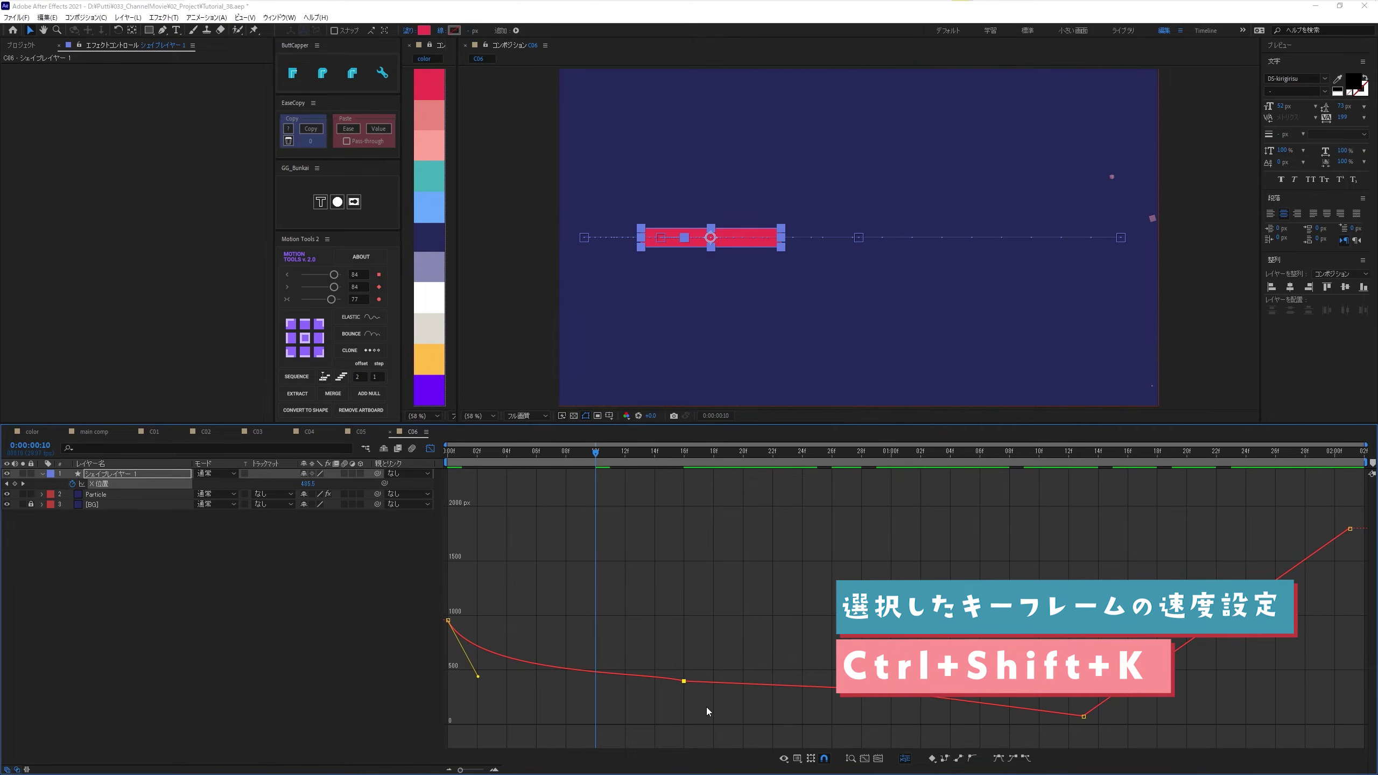
{"action": "key", "text": "ctrl+shift+k"}
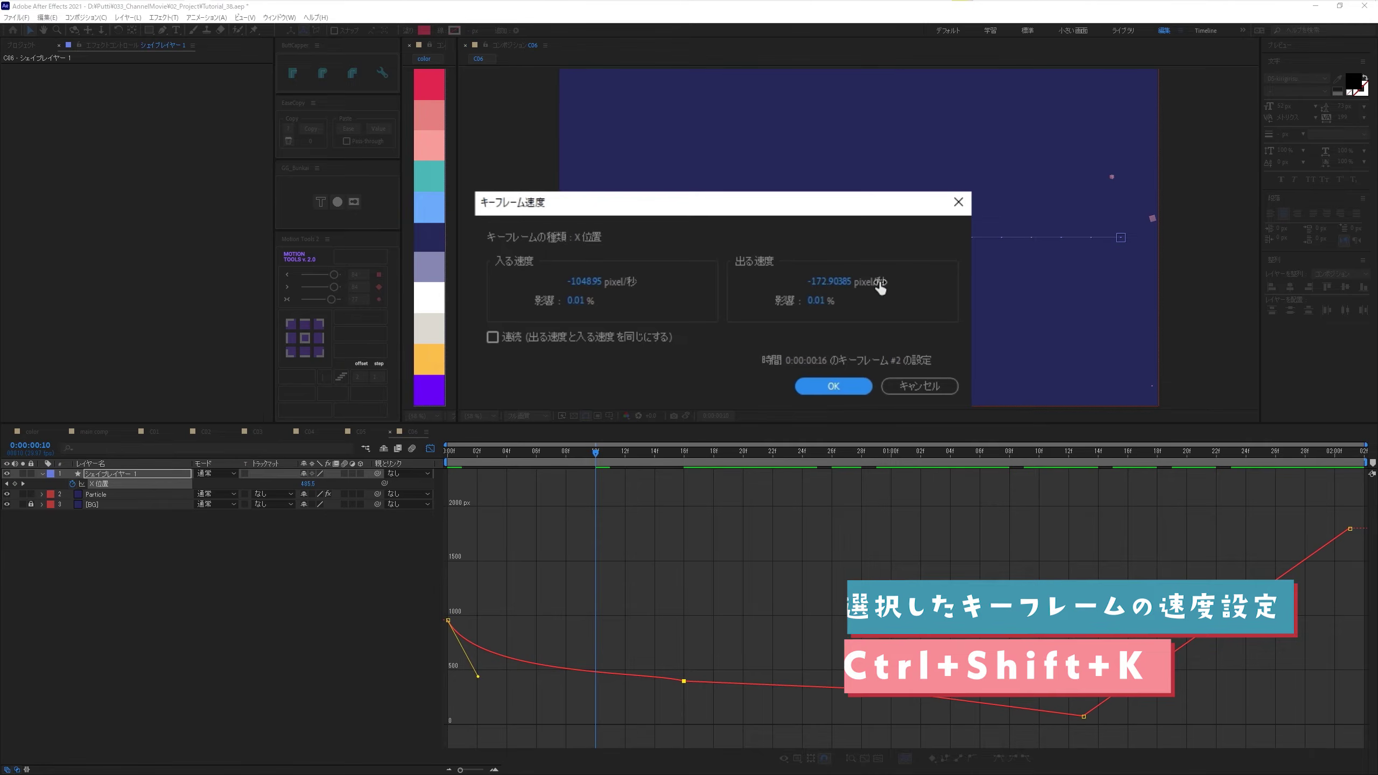
{"action": "left_click", "coordinate": [830, 288]}
{"action": "key", "text": "ctrl+c"}
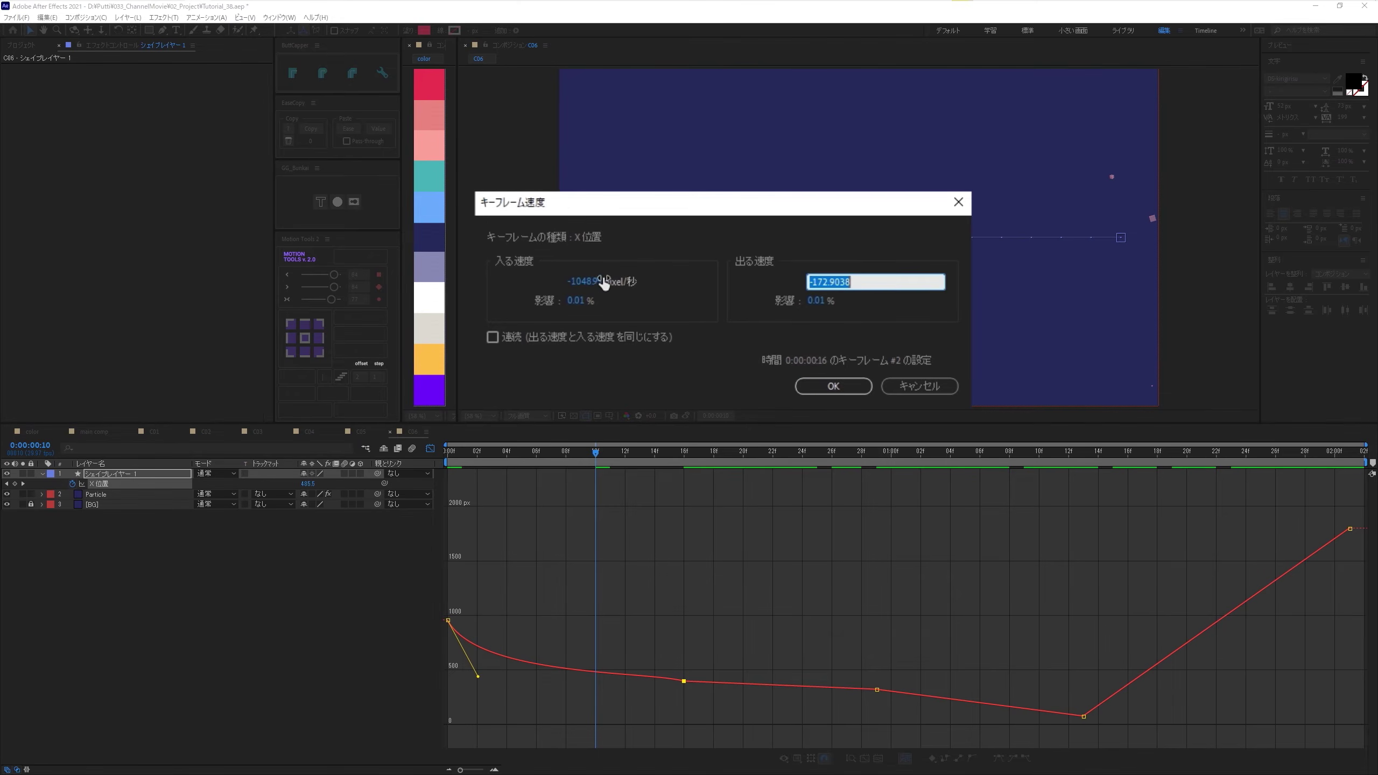
{"action": "left_click", "coordinate": [603, 281]}
{"action": "key", "text": "ctrl+v"}
{"action": "left_click", "coordinate": [734, 254]}
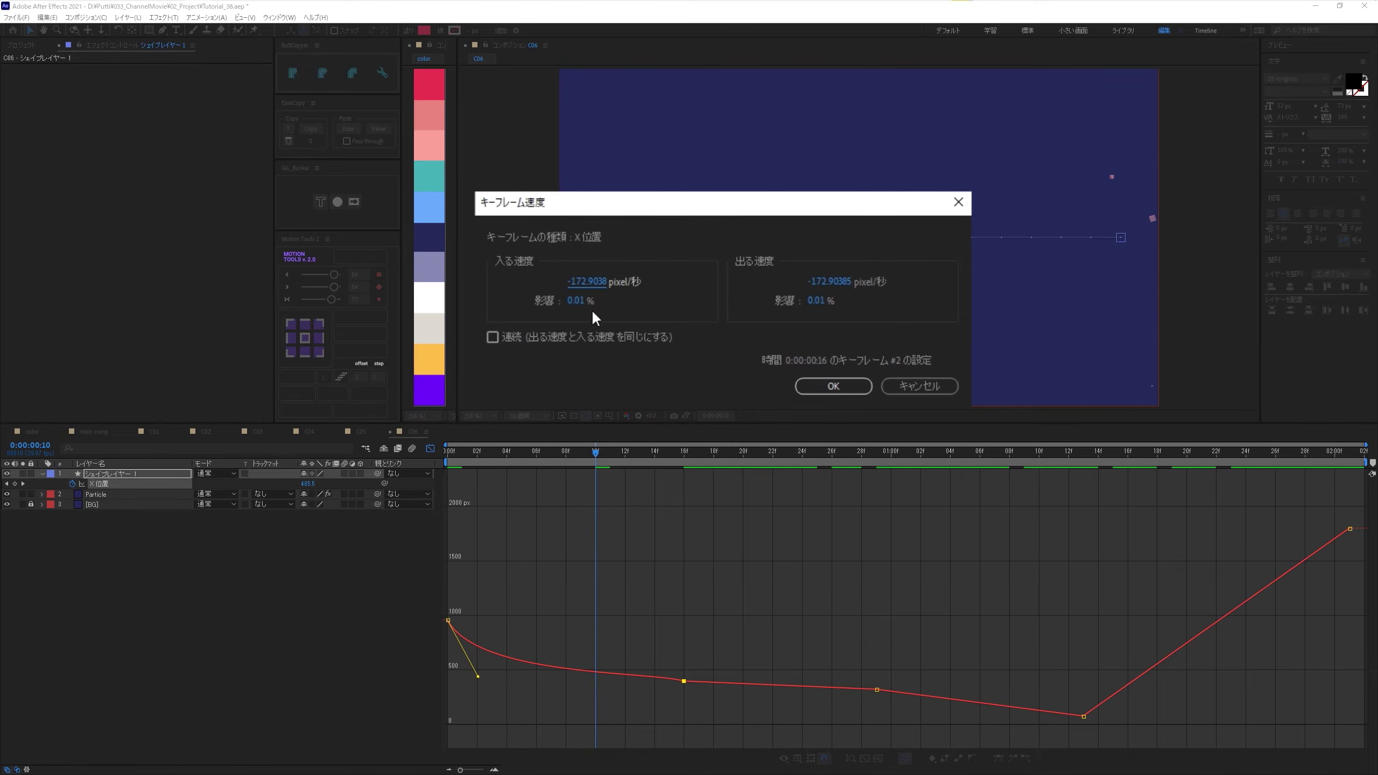
{"action": "left_click", "coordinate": [576, 301]}
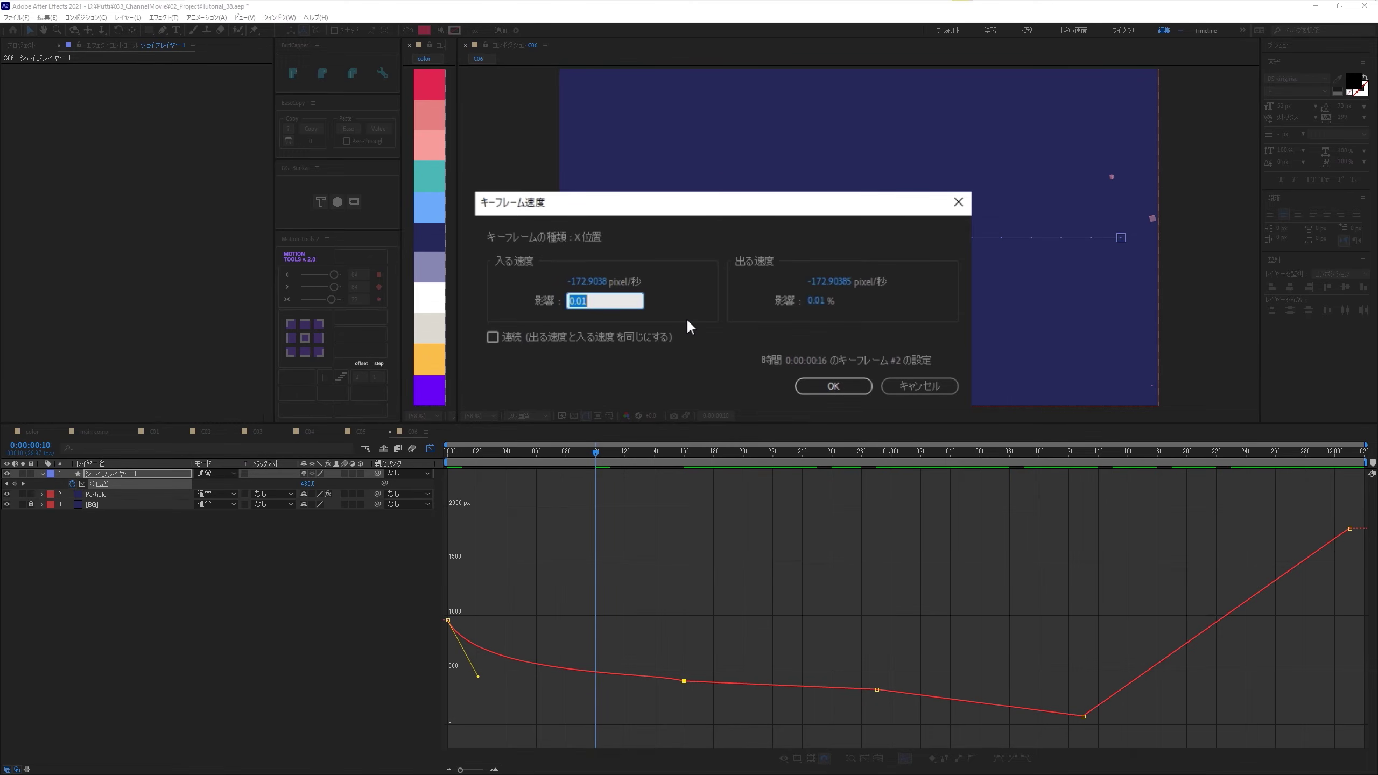
{"action": "type", "text": "80"}
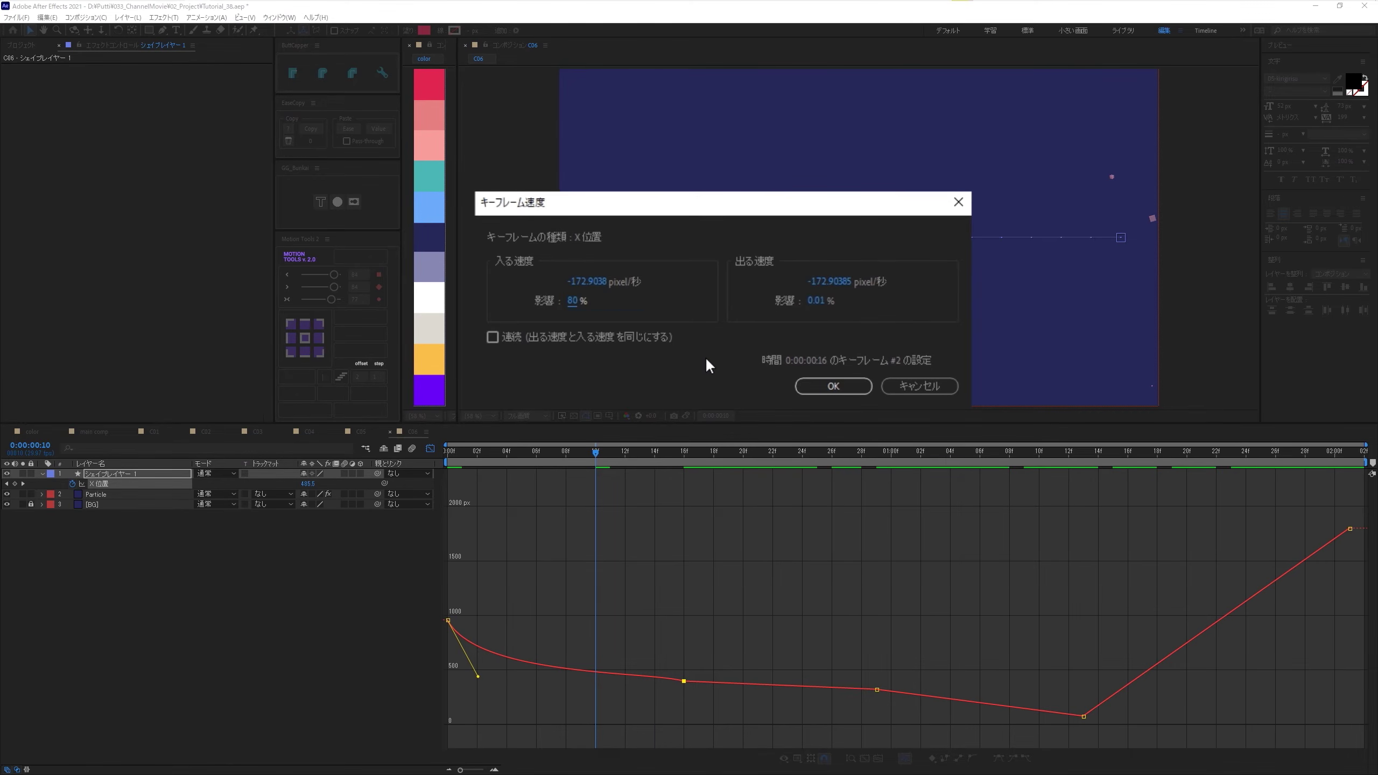
{"action": "left_click", "coordinate": [832, 386]}
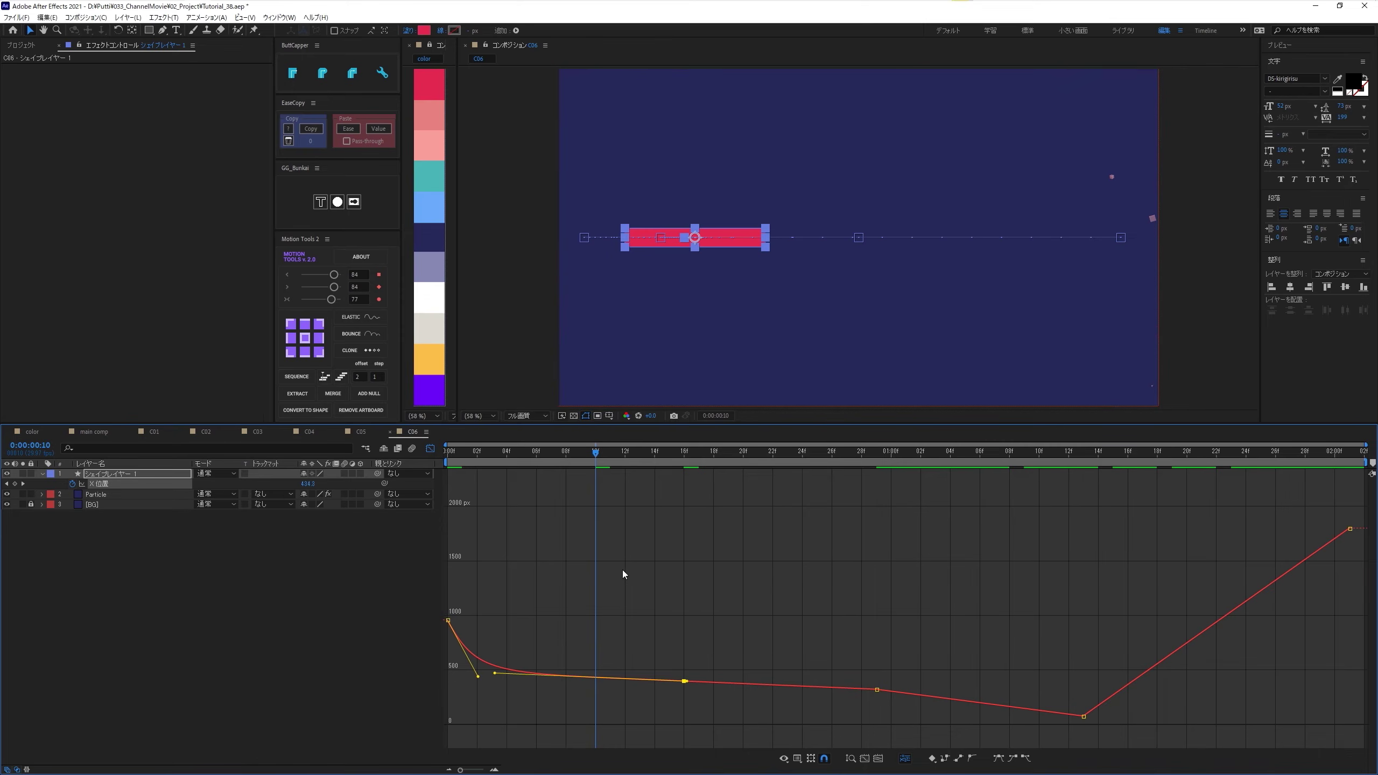
Step: Set the outgoing velocity of the X Position keyframe at 0:00:00:29 to -172.9038 pixels/sec with 80% influence
{"action": "left_click_drag", "start_coordinate": [608, 459], "coordinate": [876, 563]}
{"action": "left_click", "coordinate": [878, 690]}
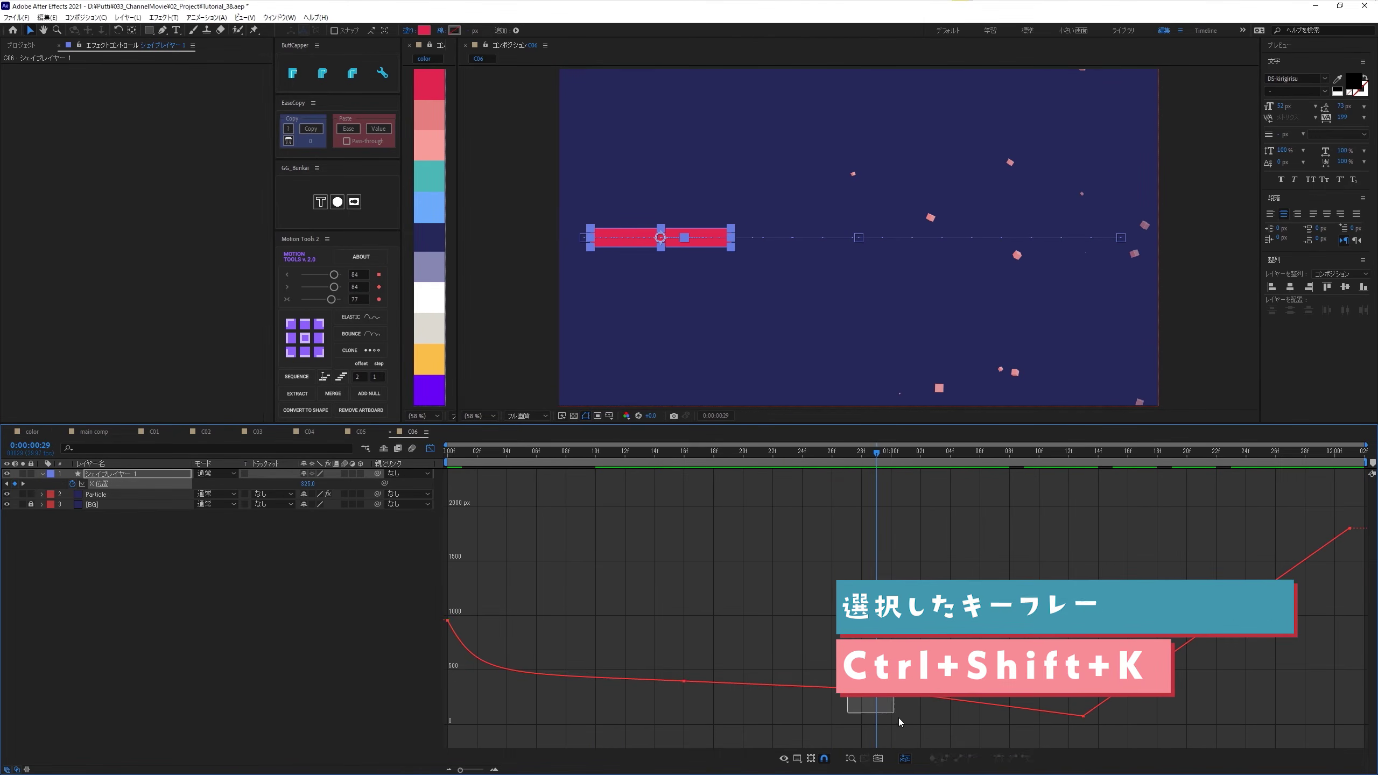
{"action": "key", "text": "ctrl+shift+k"}
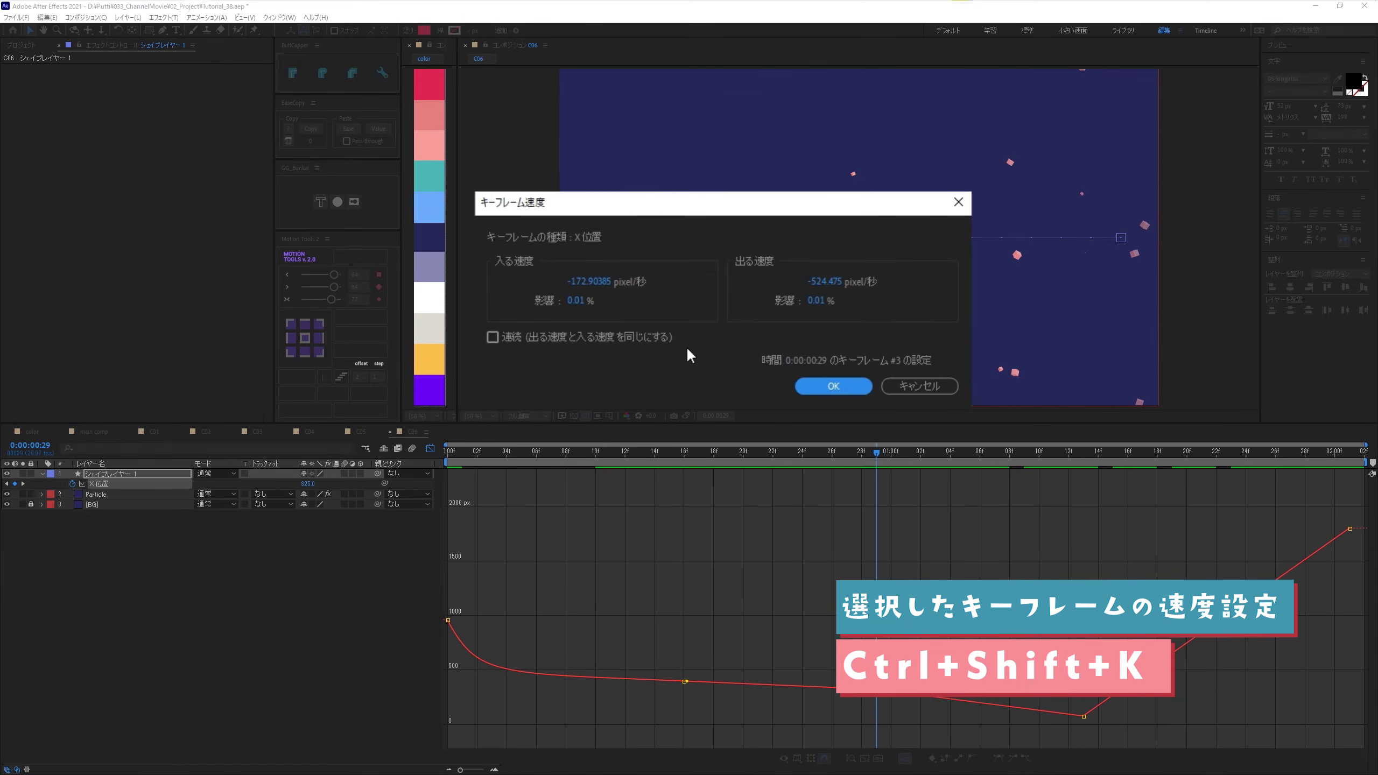
{"action": "left_click", "coordinate": [586, 282]}
{"action": "left_click", "coordinate": [822, 285]}
{"action": "key", "text": "ctrl+v"}
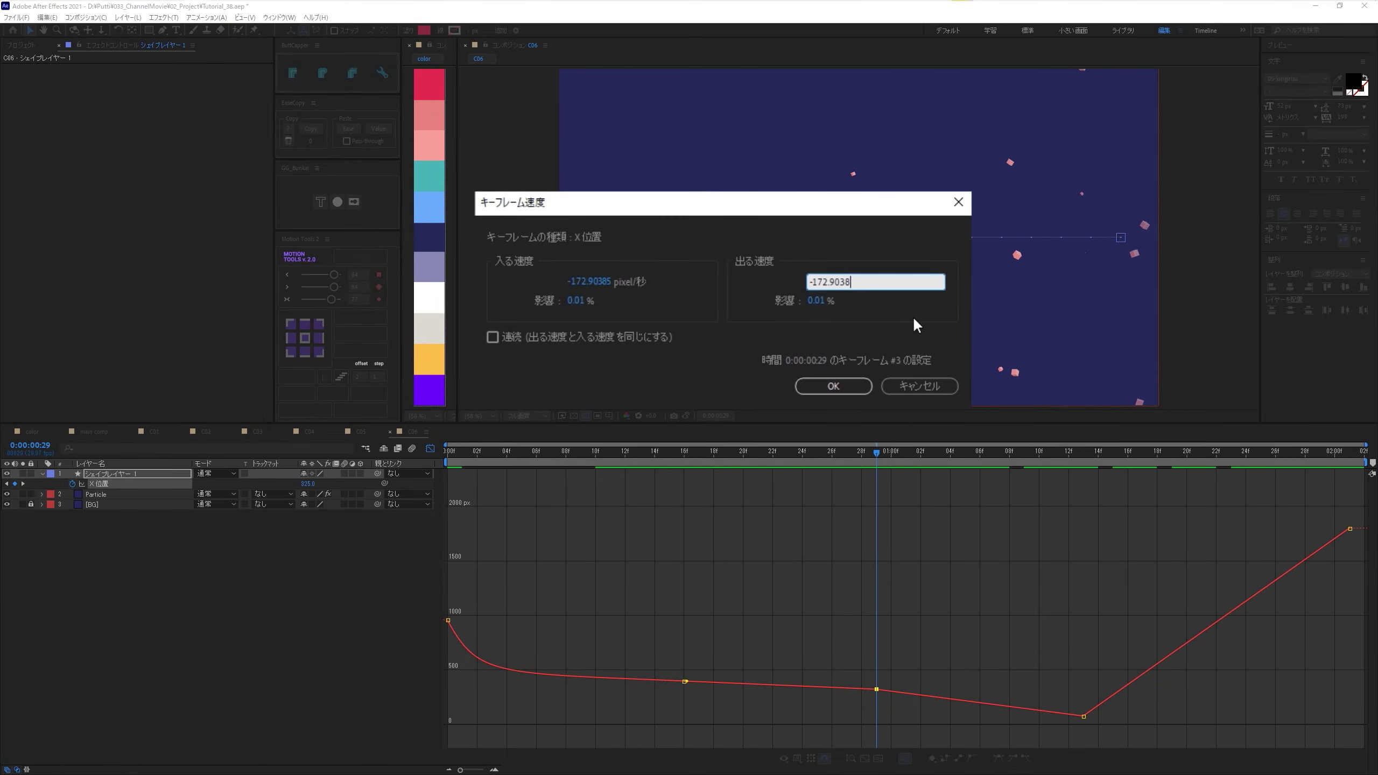
{"action": "left_click", "coordinate": [915, 324]}
{"action": "left_click", "coordinate": [818, 301]}
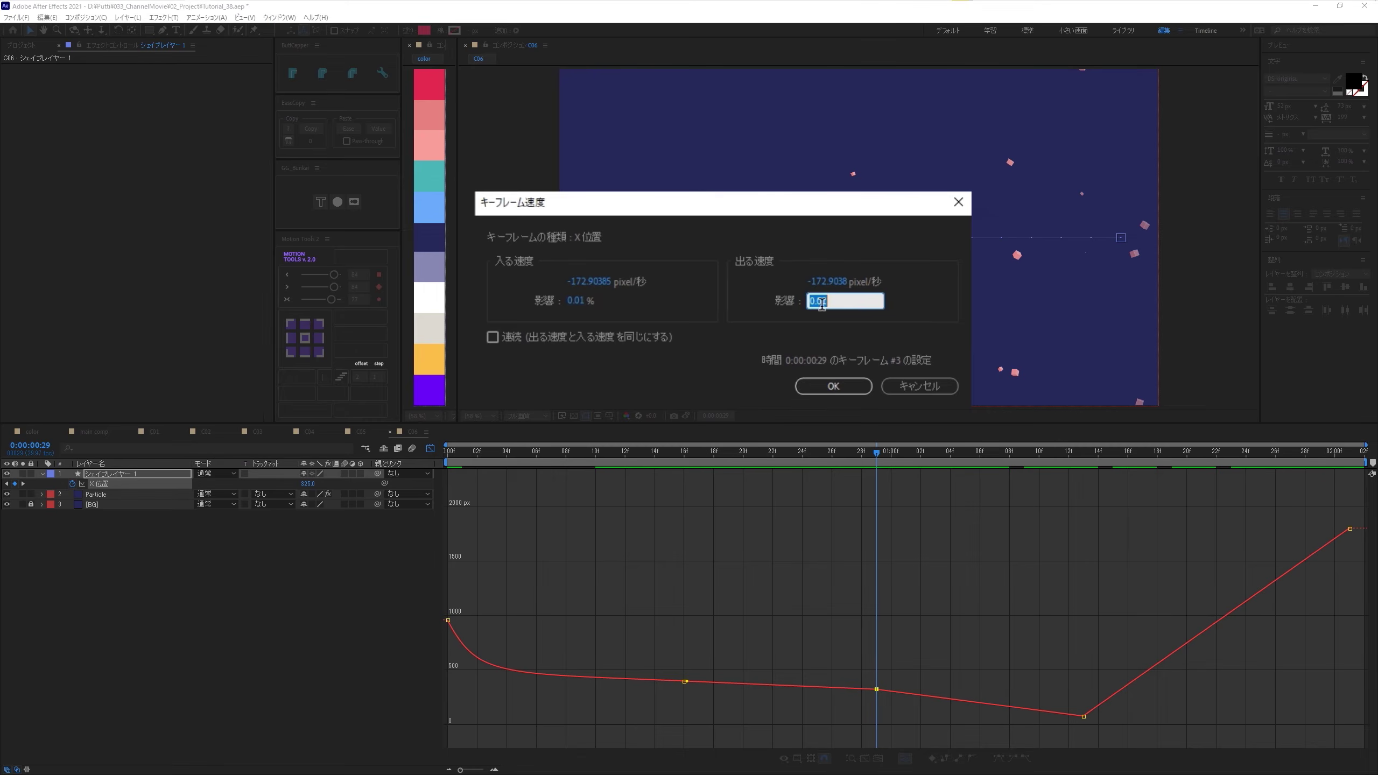
{"action": "type", "text": "80"}
{"action": "left_click", "coordinate": [828, 385]}
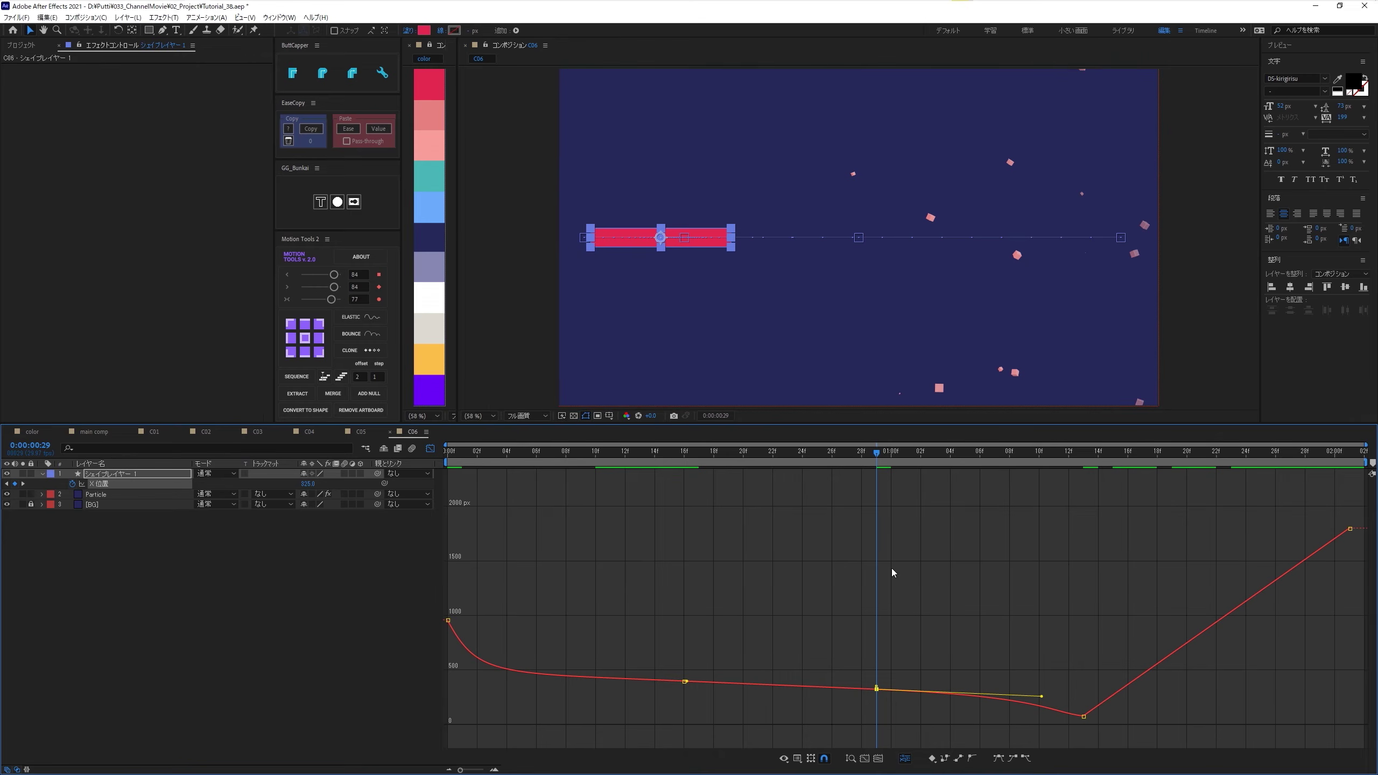
Step: Make the X Position keyframe at 0:00:01:13 continuous, so its outgoing velocity equals its incoming velocity
{"action": "left_click_drag", "start_coordinate": [1139, 654], "coordinate": [1070, 732]}
{"action": "left_click_drag", "start_coordinate": [993, 661], "coordinate": [994, 618]}
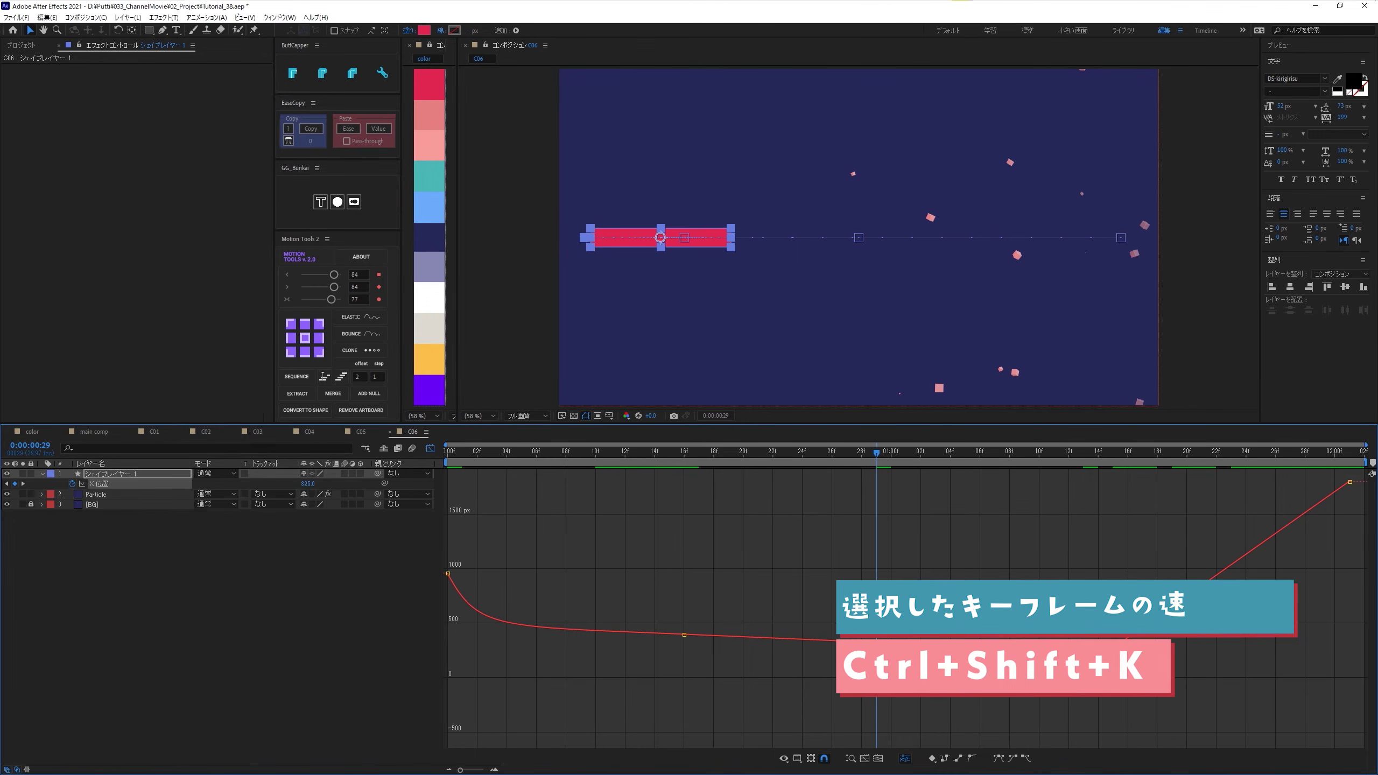
{"action": "key", "text": "ctrl+shift+k"}
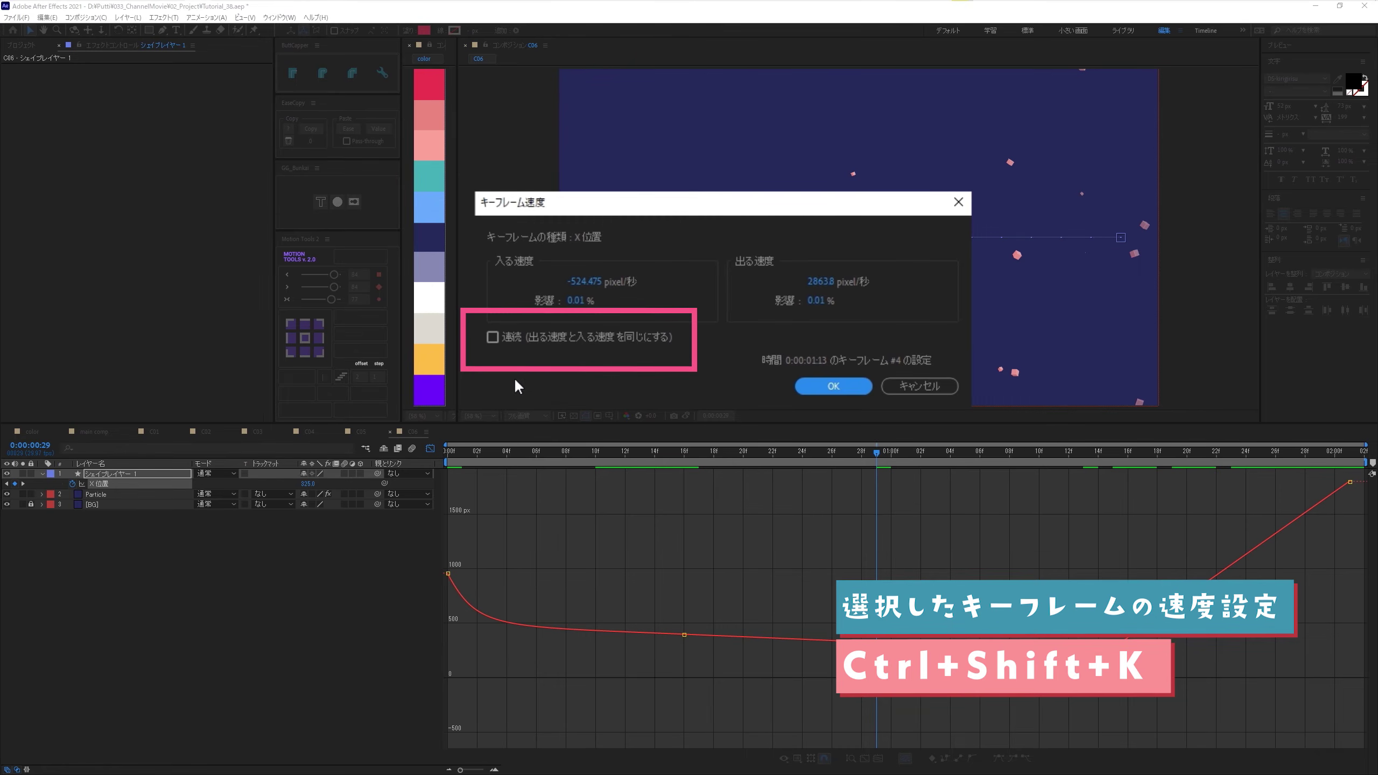
{"action": "left_click", "coordinate": [492, 337]}
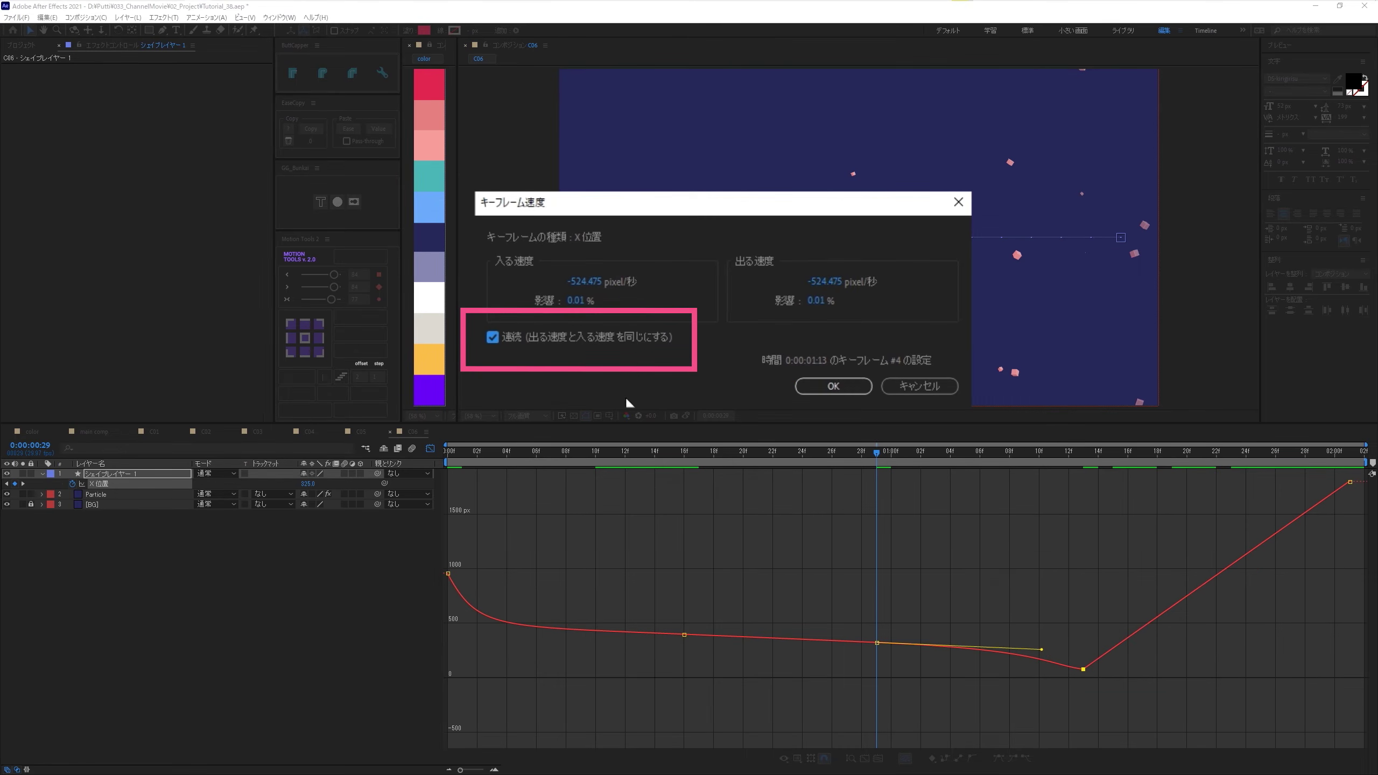
{"action": "left_click", "coordinate": [832, 386]}
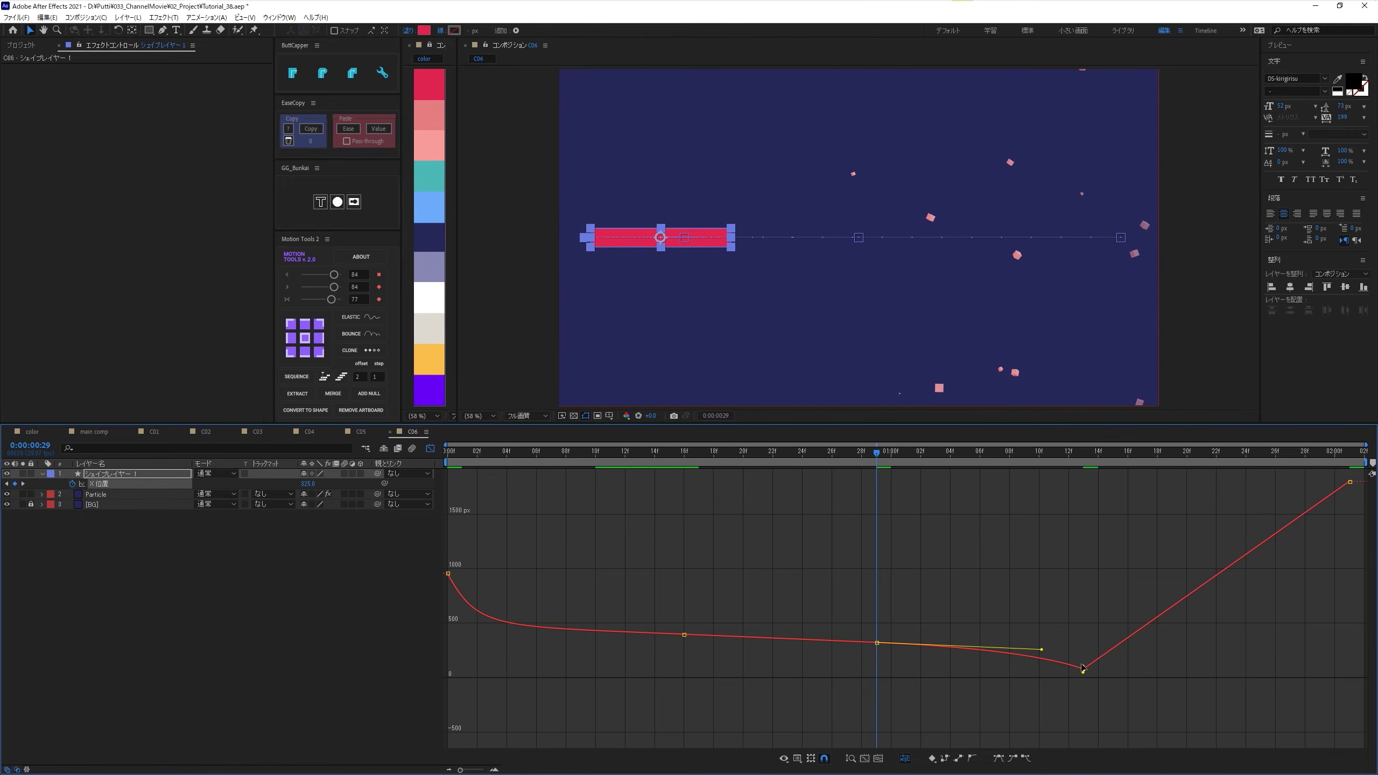
Step: Lengthen both handles of the X Position keyframe at 0:00:01:13 into a smooth downward slope and preview the motion
{"action": "left_click", "coordinate": [1082, 669]}
{"action": "left_click_drag", "start_coordinate": [1083, 672], "coordinate": [1249, 711]}
{"action": "left_click_drag", "start_coordinate": [1040, 667], "coordinate": [973, 672]}
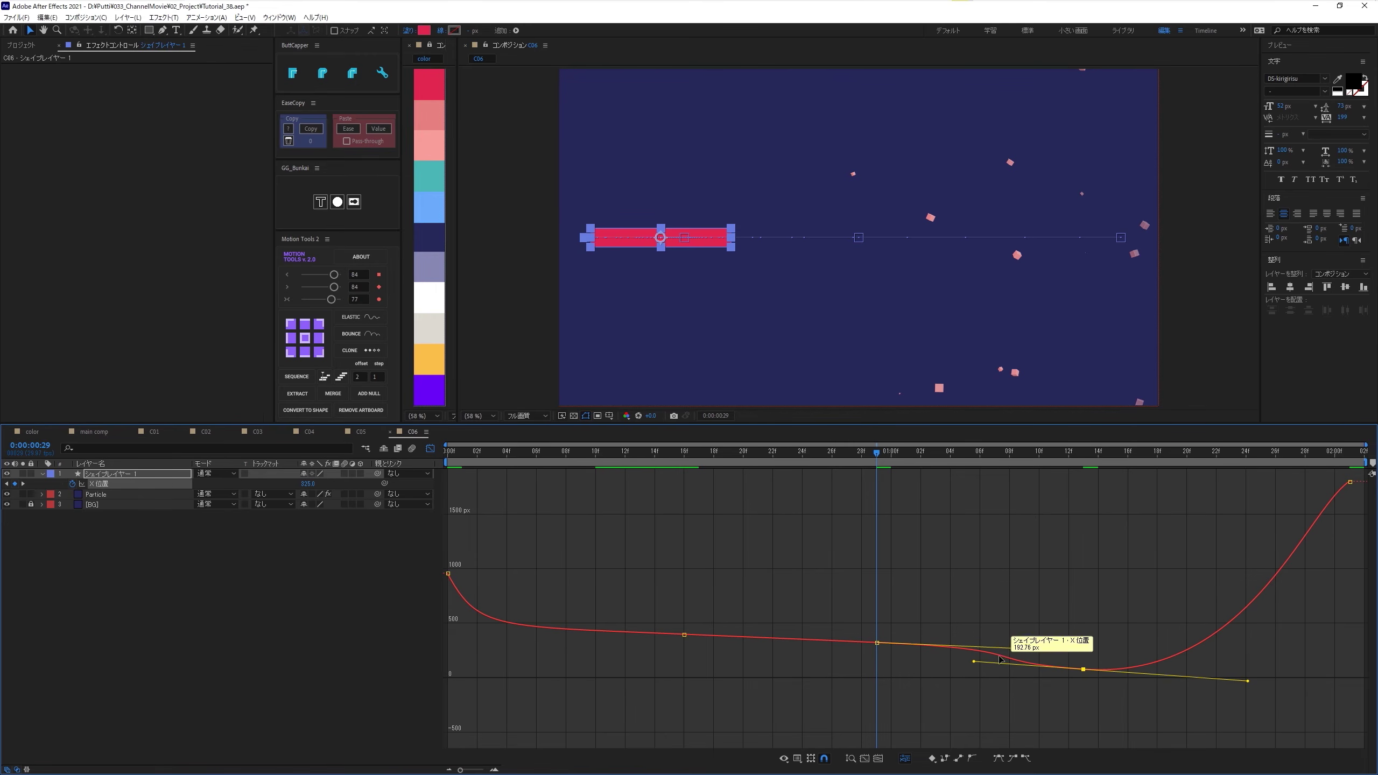
{"action": "left_click_drag", "start_coordinate": [974, 666], "coordinate": [967, 663]}
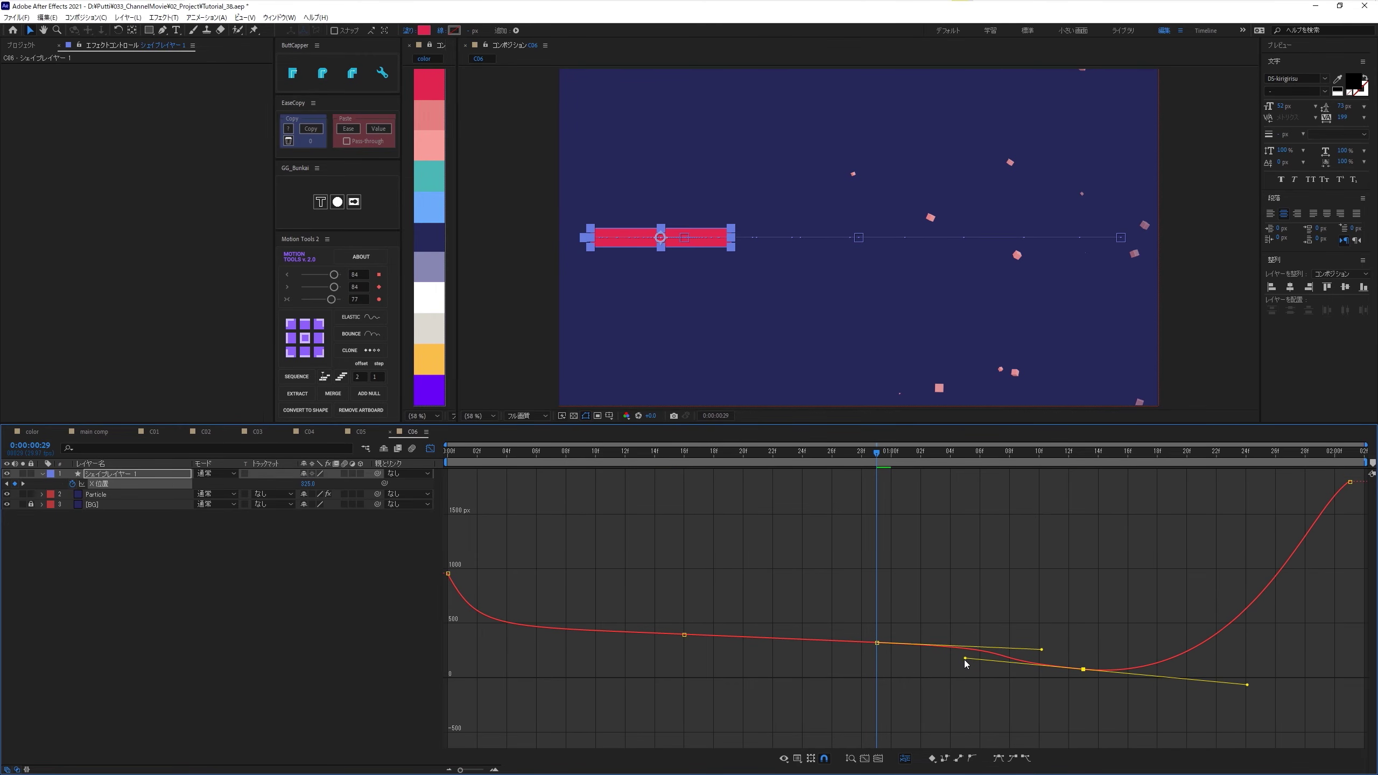
{"action": "left_click_drag", "start_coordinate": [876, 451], "coordinate": [775, 445]}
{"action": "key", "text": "space"}
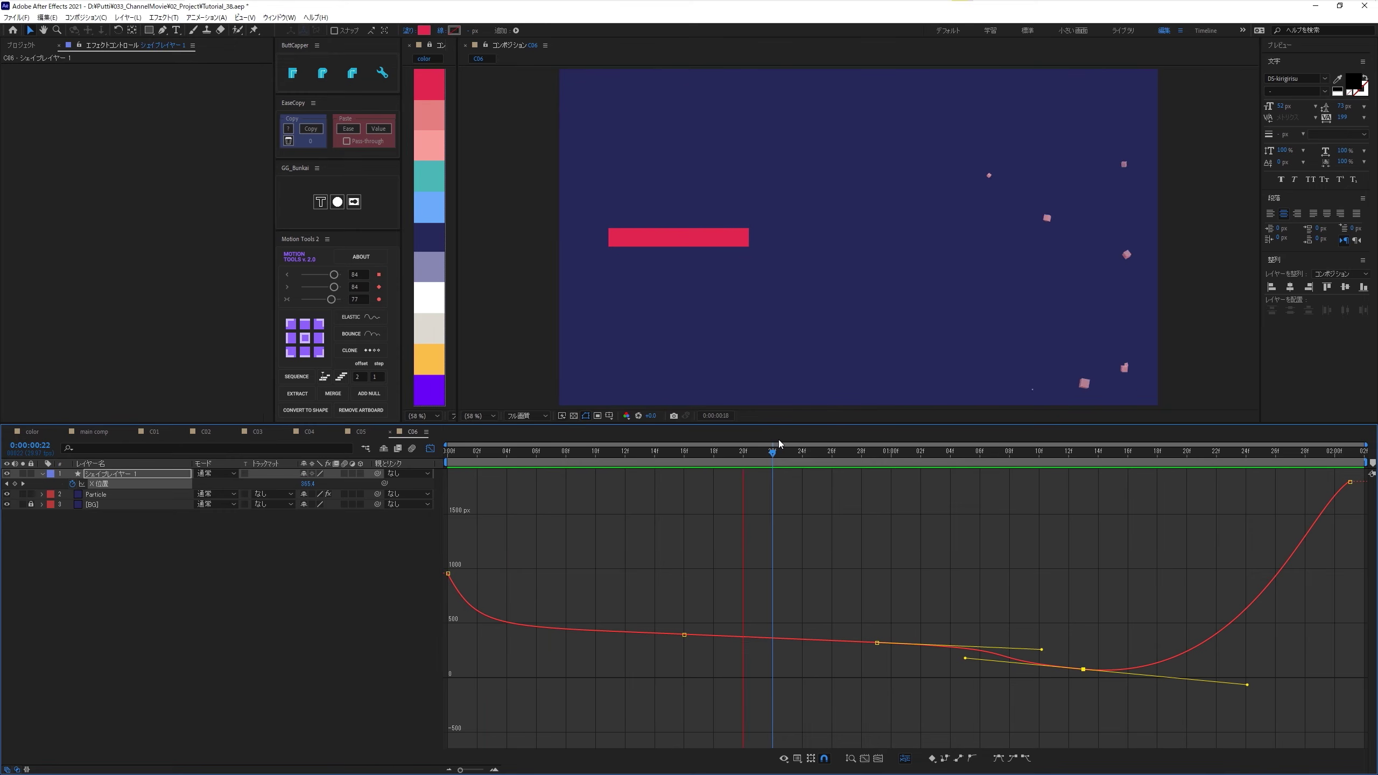
{"action": "key", "text": "space"}
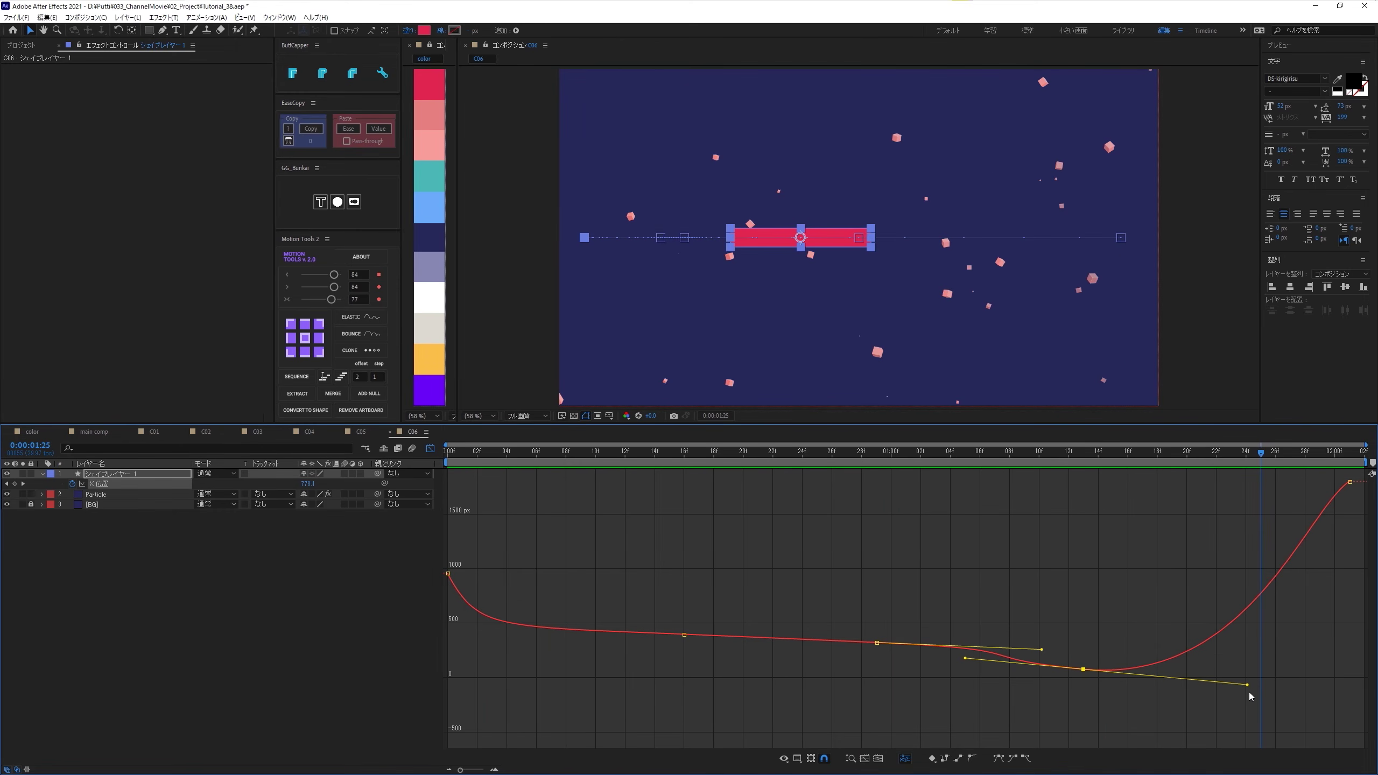
Step: Pull the outgoing handle of the keyframe at 0:00:01:13 slightly longer and lower, and replay the animation
{"action": "left_click_drag", "start_coordinate": [1247, 686], "coordinate": [1263, 692]}
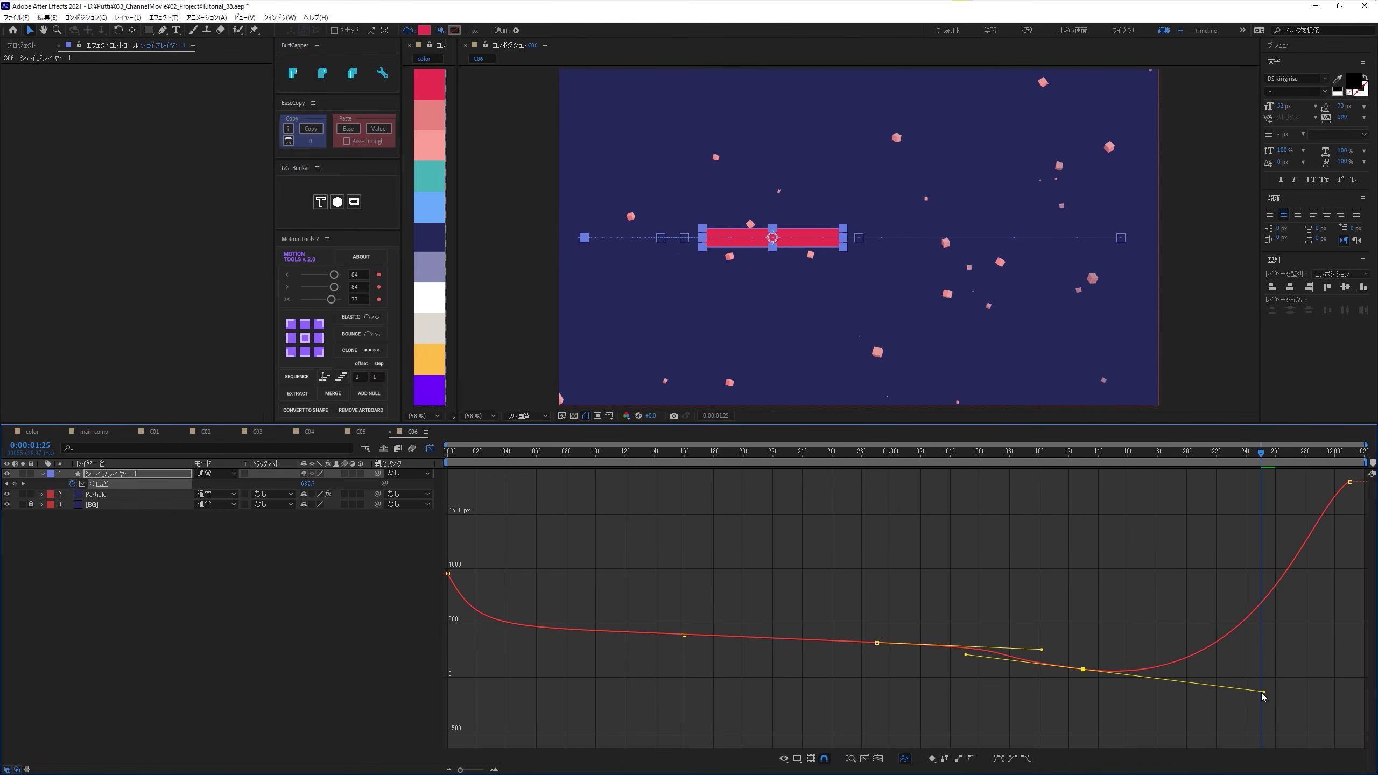
{"action": "left_click", "coordinate": [846, 451]}
{"action": "key", "text": "space"}
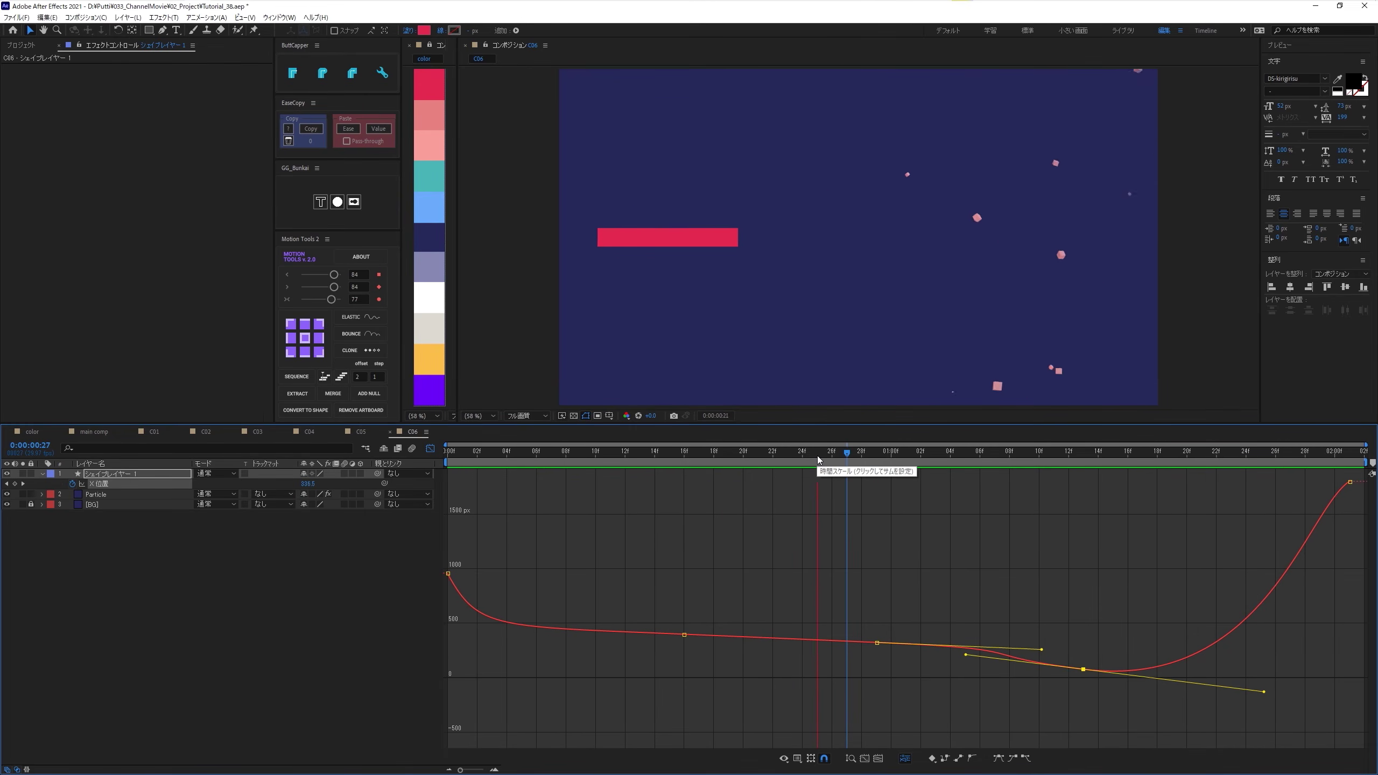
{"action": "key", "text": "space"}
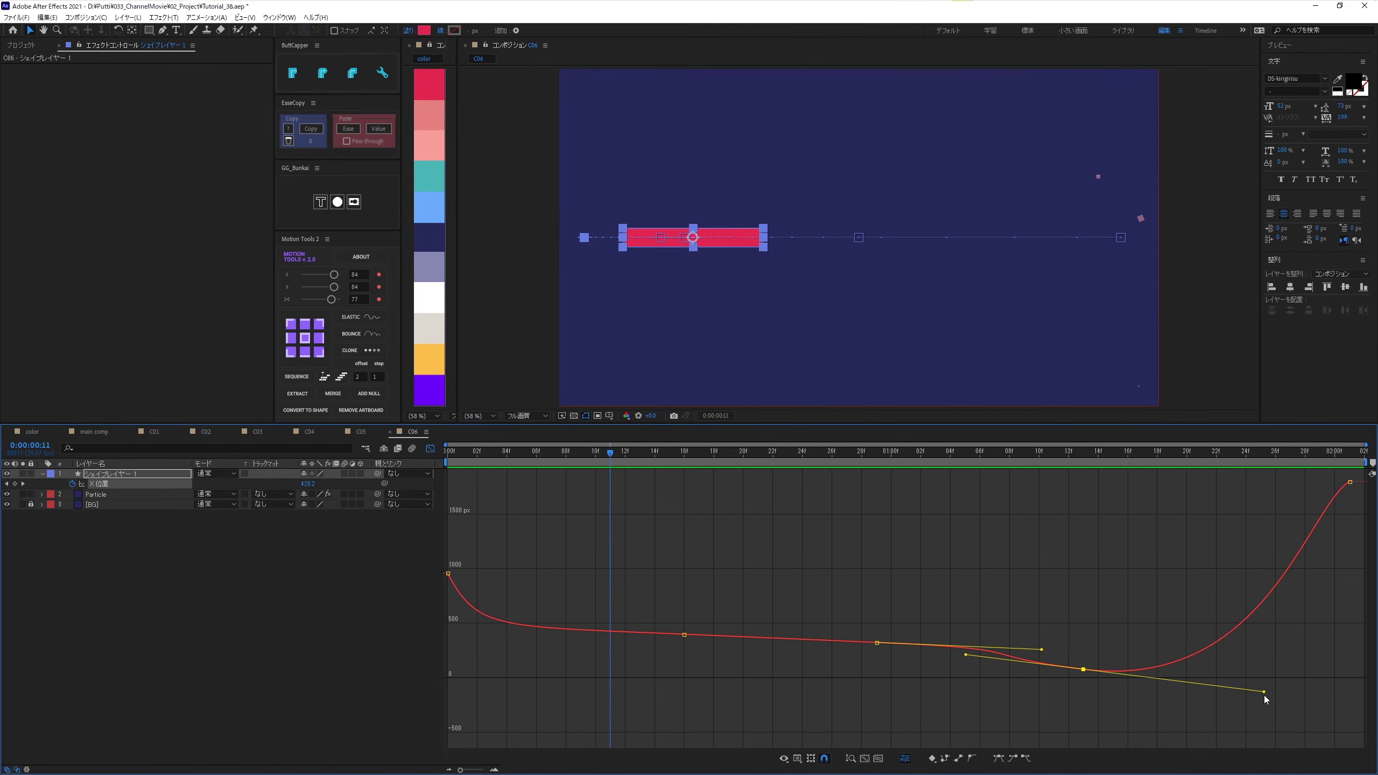
{"action": "left_click", "coordinate": [1268, 700]}
Step: Apply Easy Ease to the last X Position keyframe, pull its handle far down so the curve ends steeply, and preview the motion
{"action": "left_click_drag", "start_coordinate": [1025, 639], "coordinate": [1124, 713]}
{"action": "left_click_drag", "start_coordinate": [1317, 585], "coordinate": [1360, 469]}
{"action": "key", "text": "F9"}
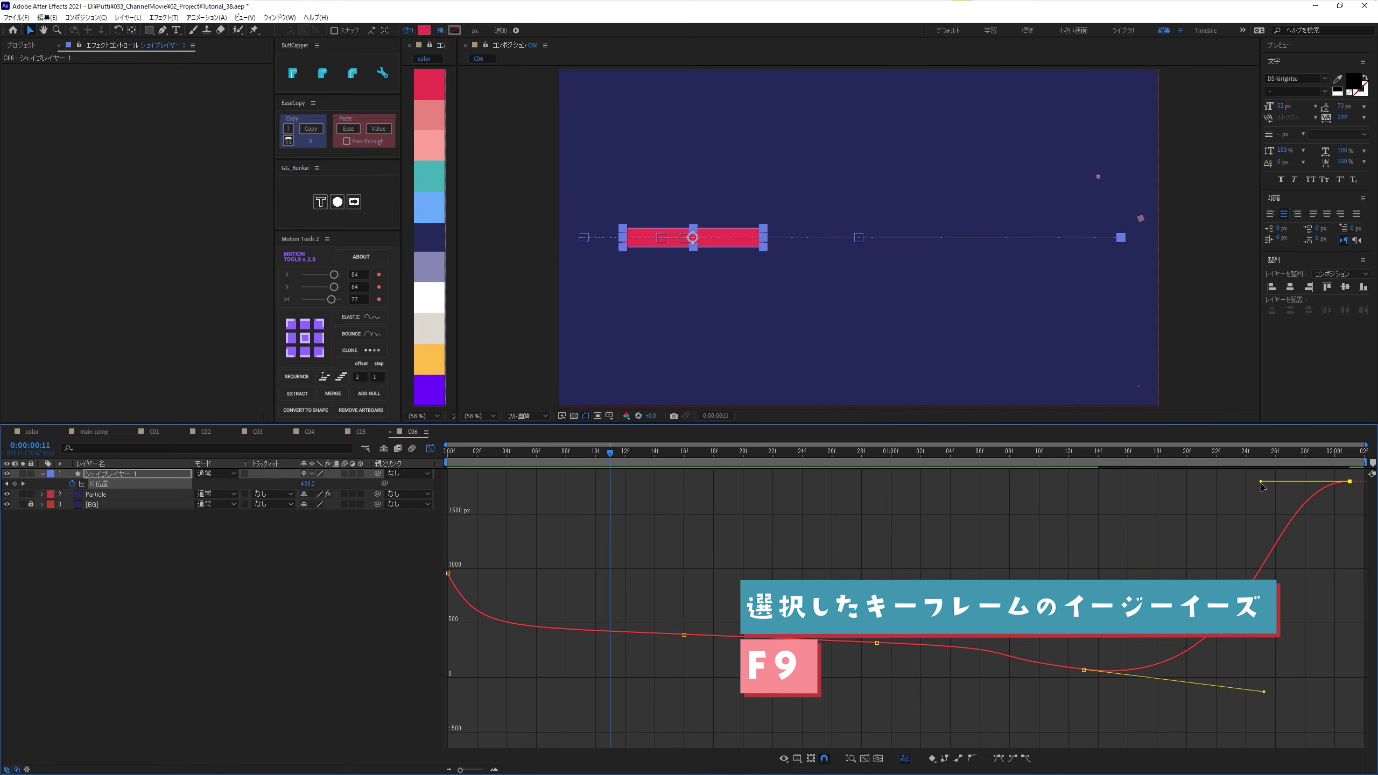
{"action": "left_click_drag", "start_coordinate": [1262, 485], "coordinate": [1321, 592]}
{"action": "left_click", "coordinate": [1255, 562]}
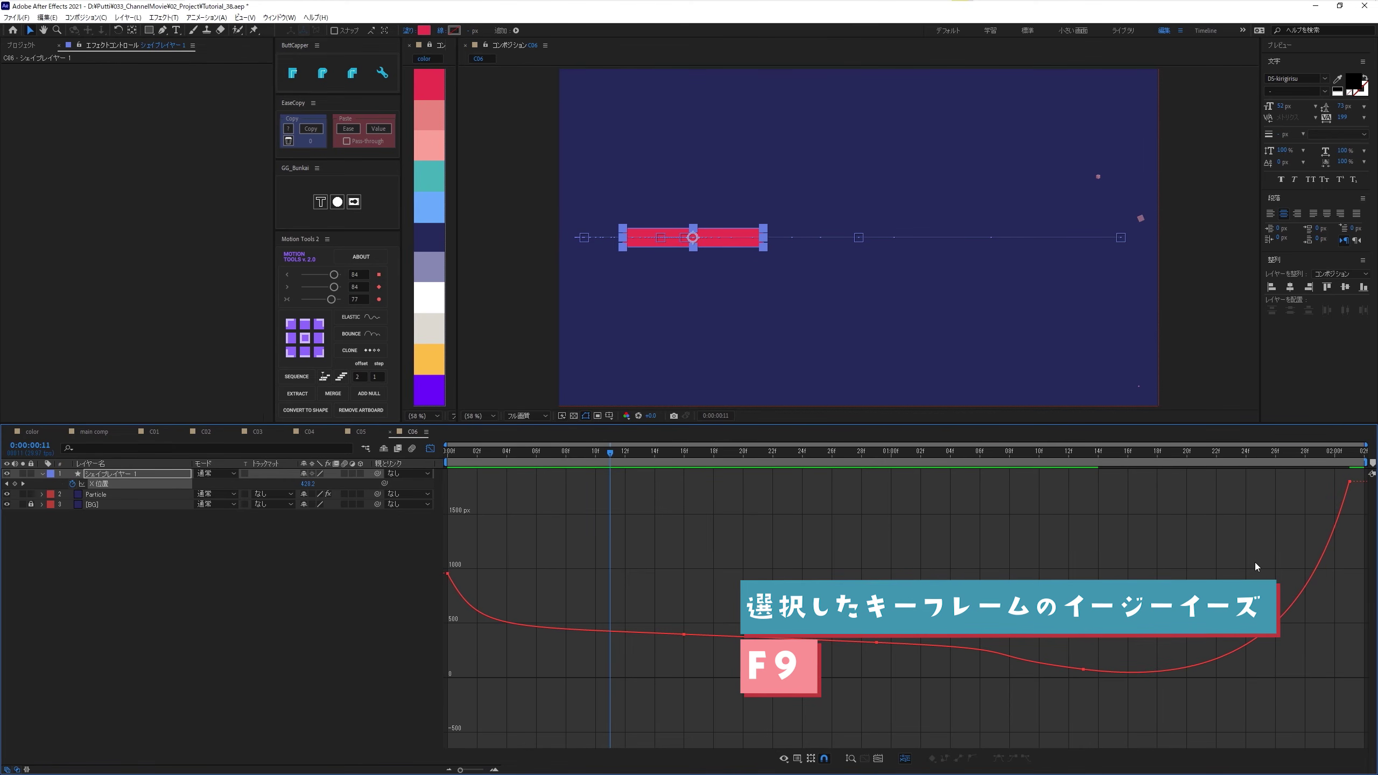
{"action": "key", "text": "space"}
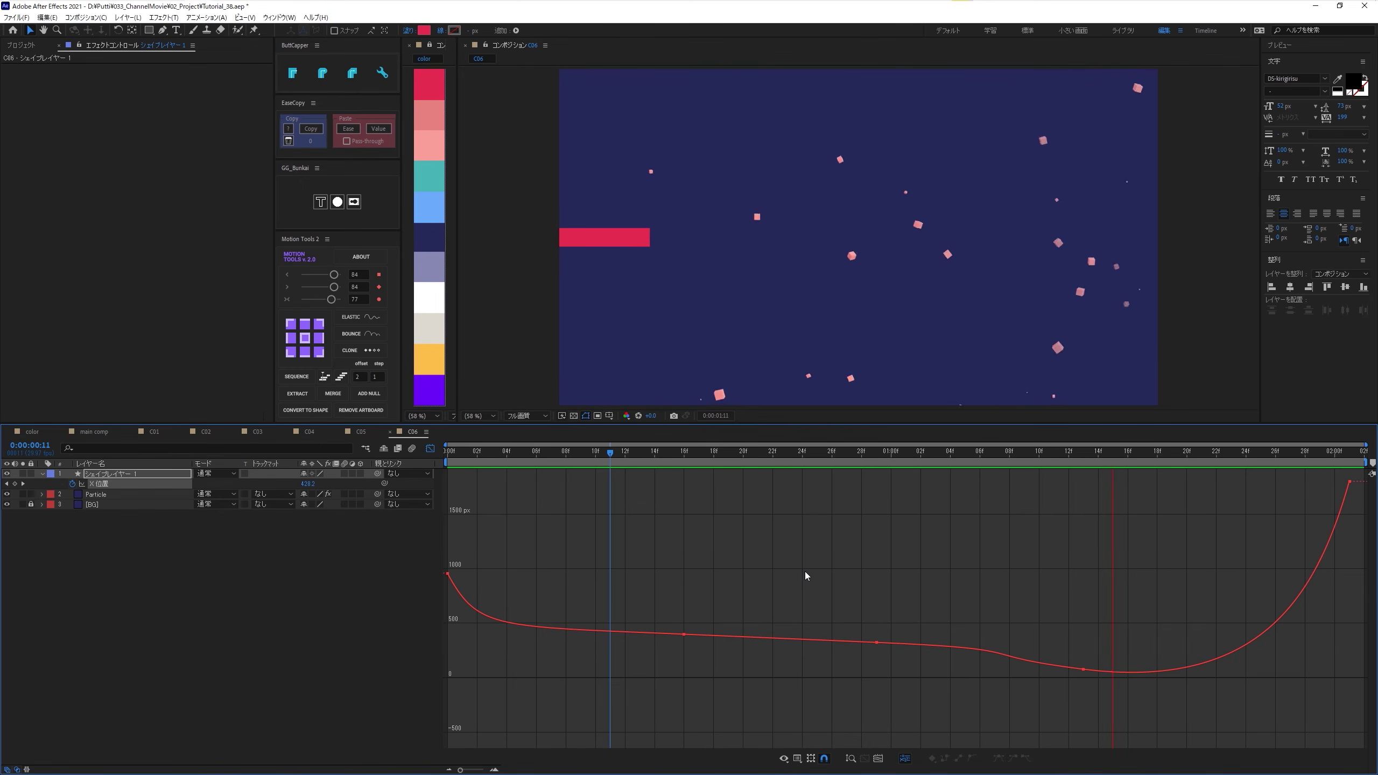
{"action": "key", "text": "space"}
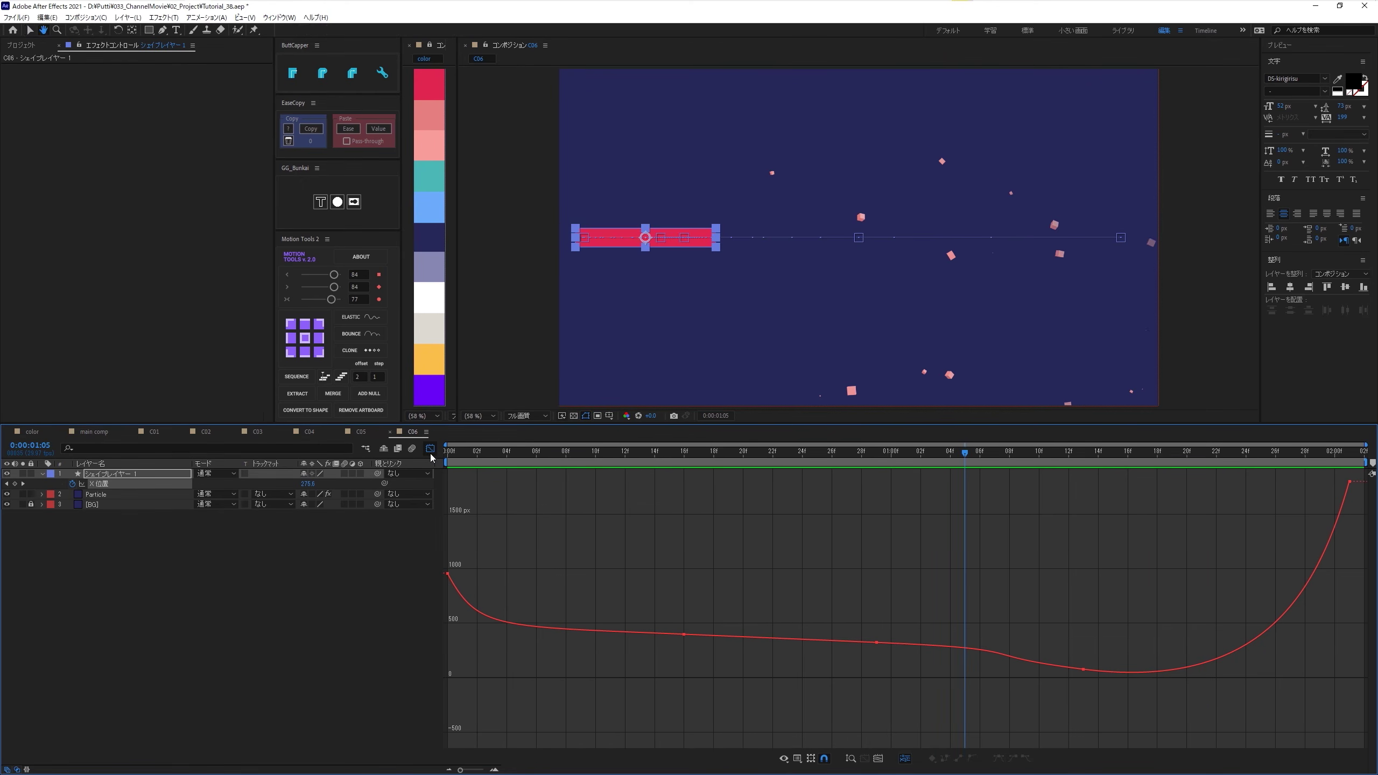
Step: Leave the graph view and collapse the shape layer's keyframed properties
{"action": "left_click", "coordinate": [429, 448]}
{"action": "left_click", "coordinate": [589, 553]}
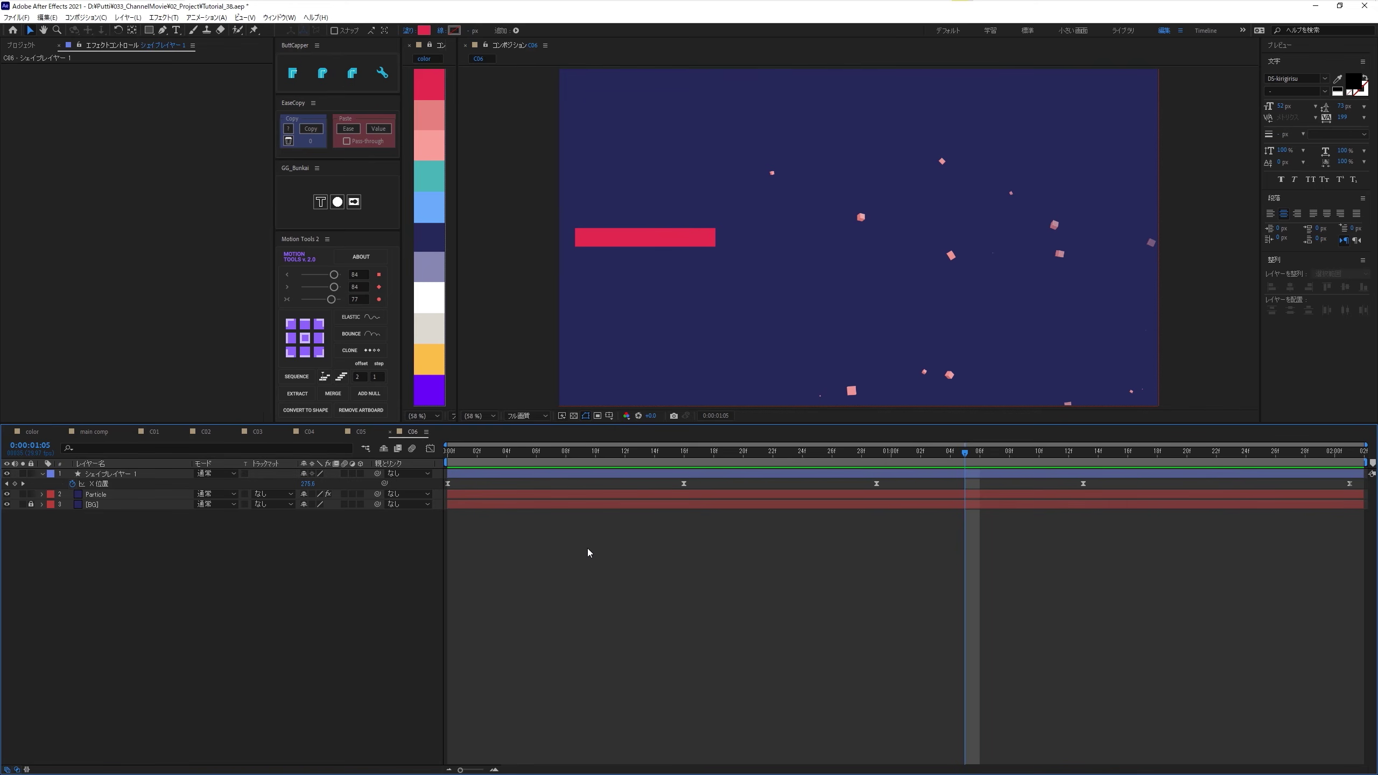
{"action": "key", "text": "u"}
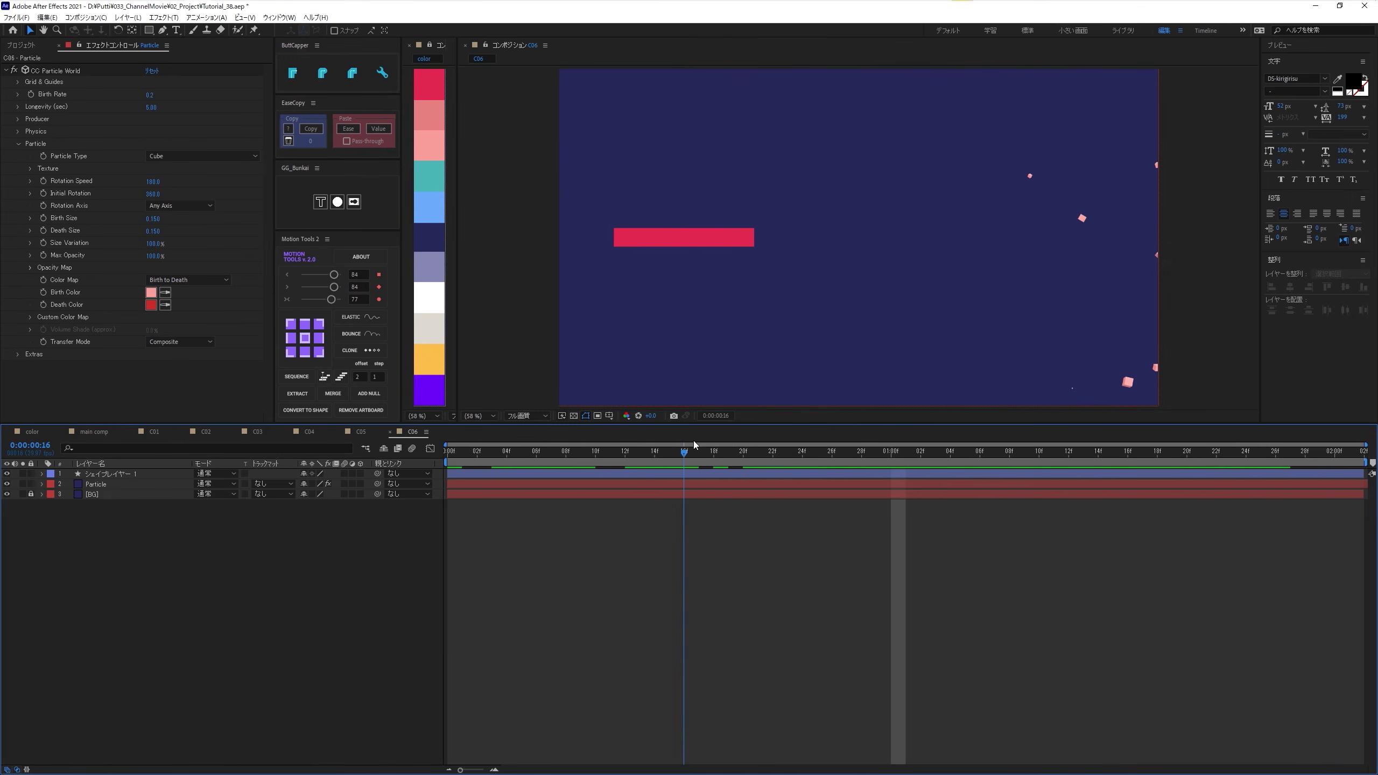
Step: At 0:00:01:18, duplicate the Particle layer and move the copy above the shape layer
{"action": "left_click_drag", "start_coordinate": [693, 442], "coordinate": [1157, 504]}
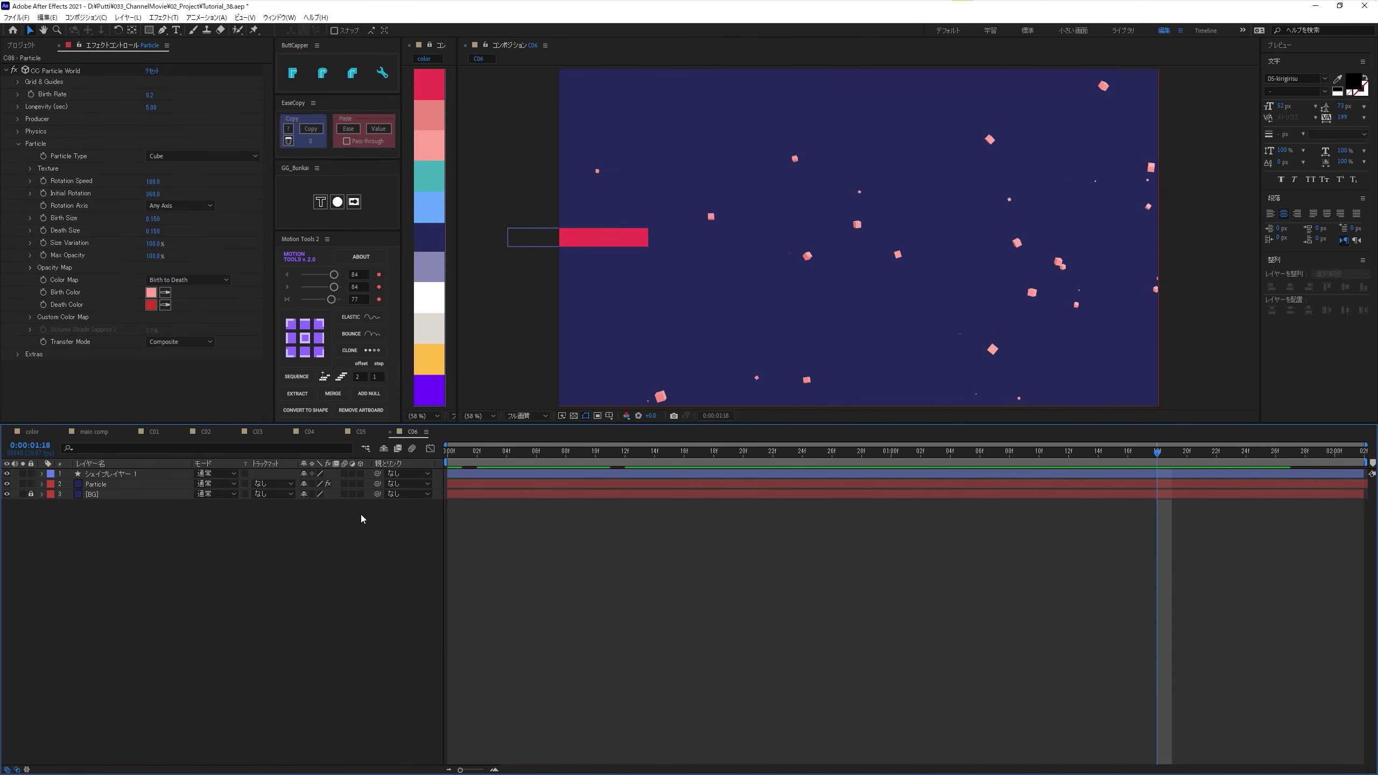
{"action": "left_click", "coordinate": [103, 484]}
{"action": "key", "text": "ctrl+d"}
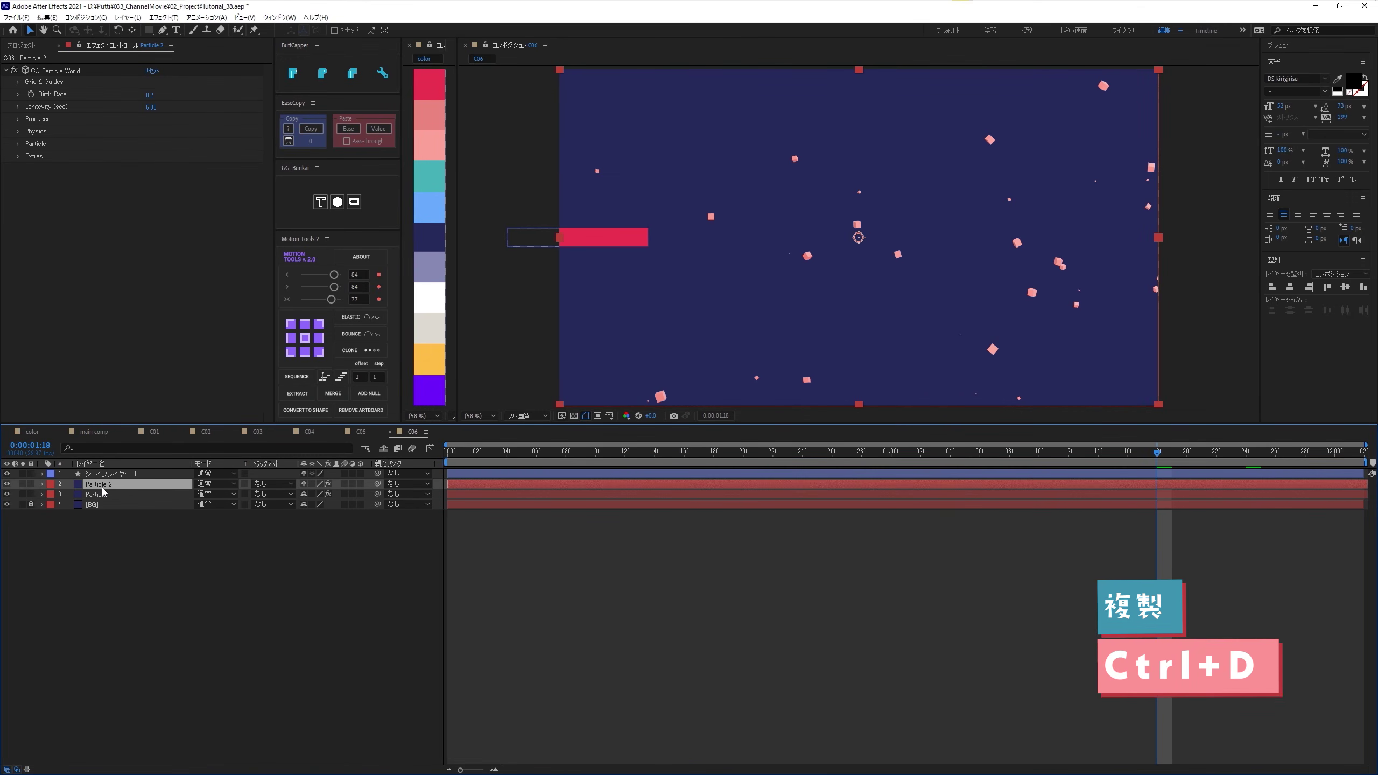
{"action": "key", "text": "ctrl+bracketright"}
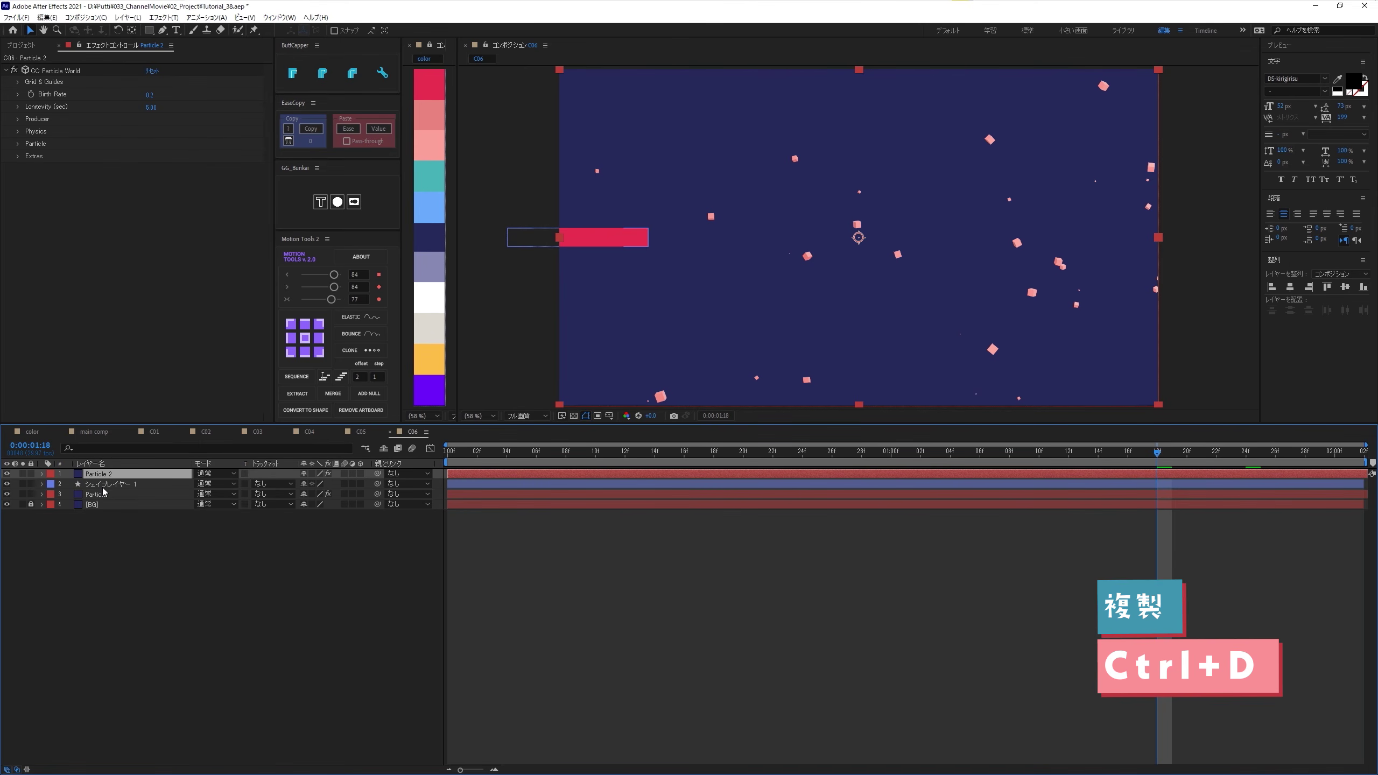
Step: In the duplicate's CC Particle World Producer settings, set Position Z to 0 and Position X to 0.85
{"action": "left_click", "coordinate": [16, 125]}
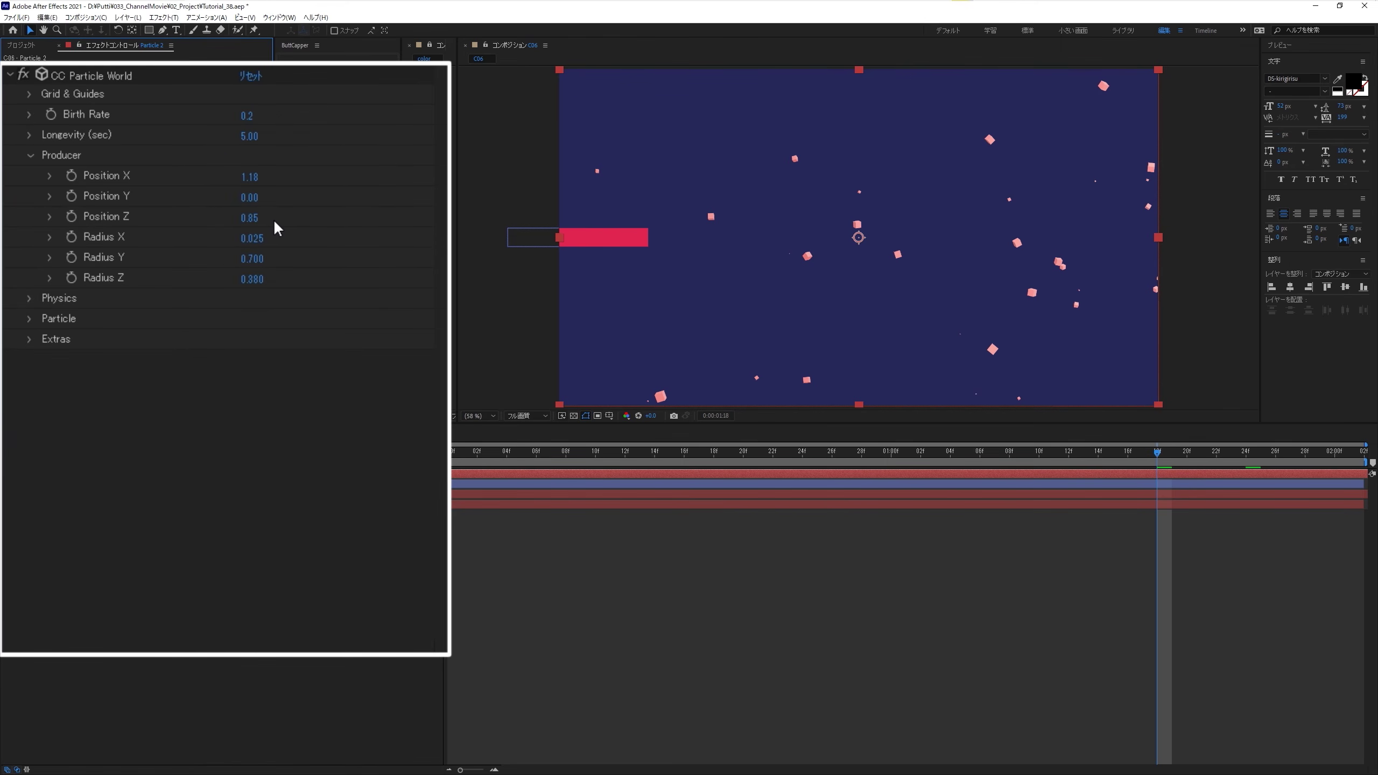
{"action": "left_click", "coordinate": [255, 217]}
{"action": "type", "text": "0"}
{"action": "key", "text": "Return"}
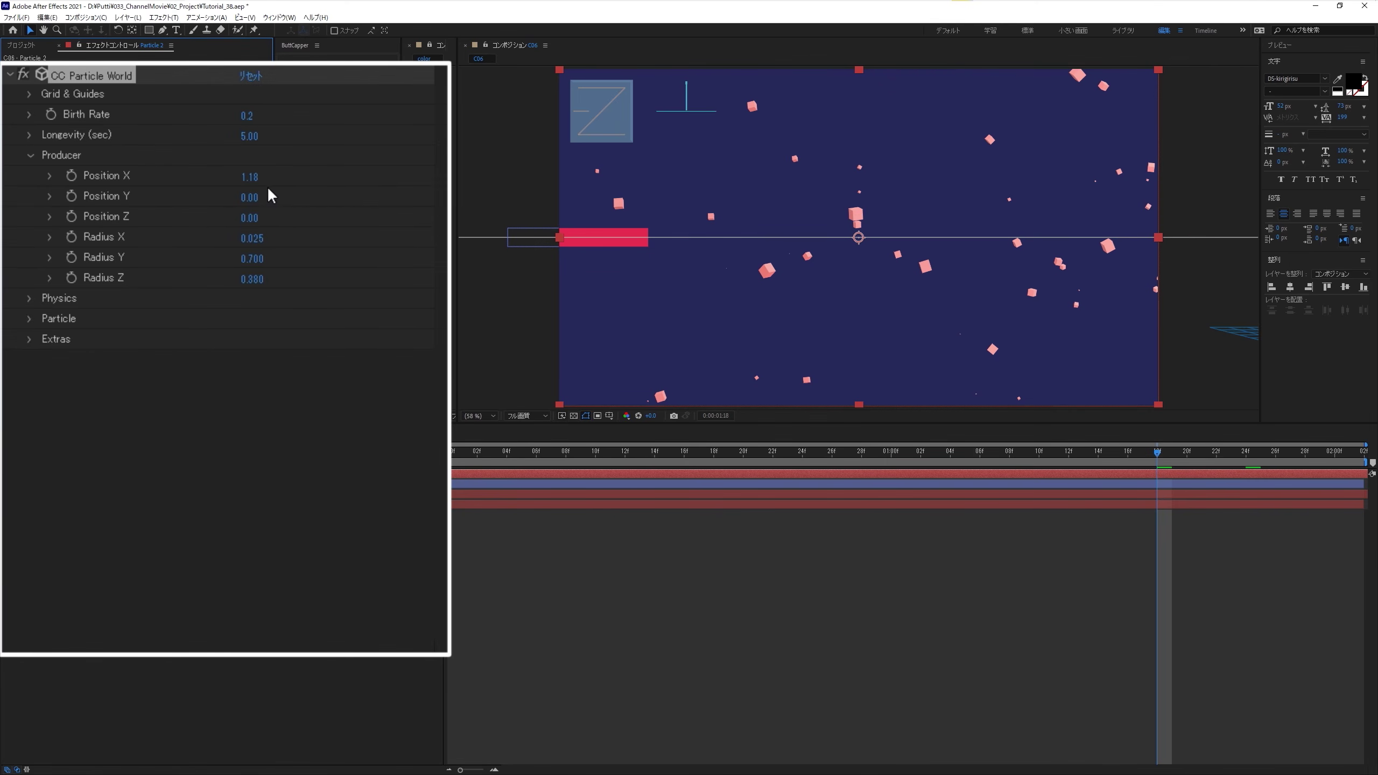
{"action": "left_click", "coordinate": [250, 177]}
{"action": "type", "text": "0.85"}
{"action": "key", "text": "Return"}
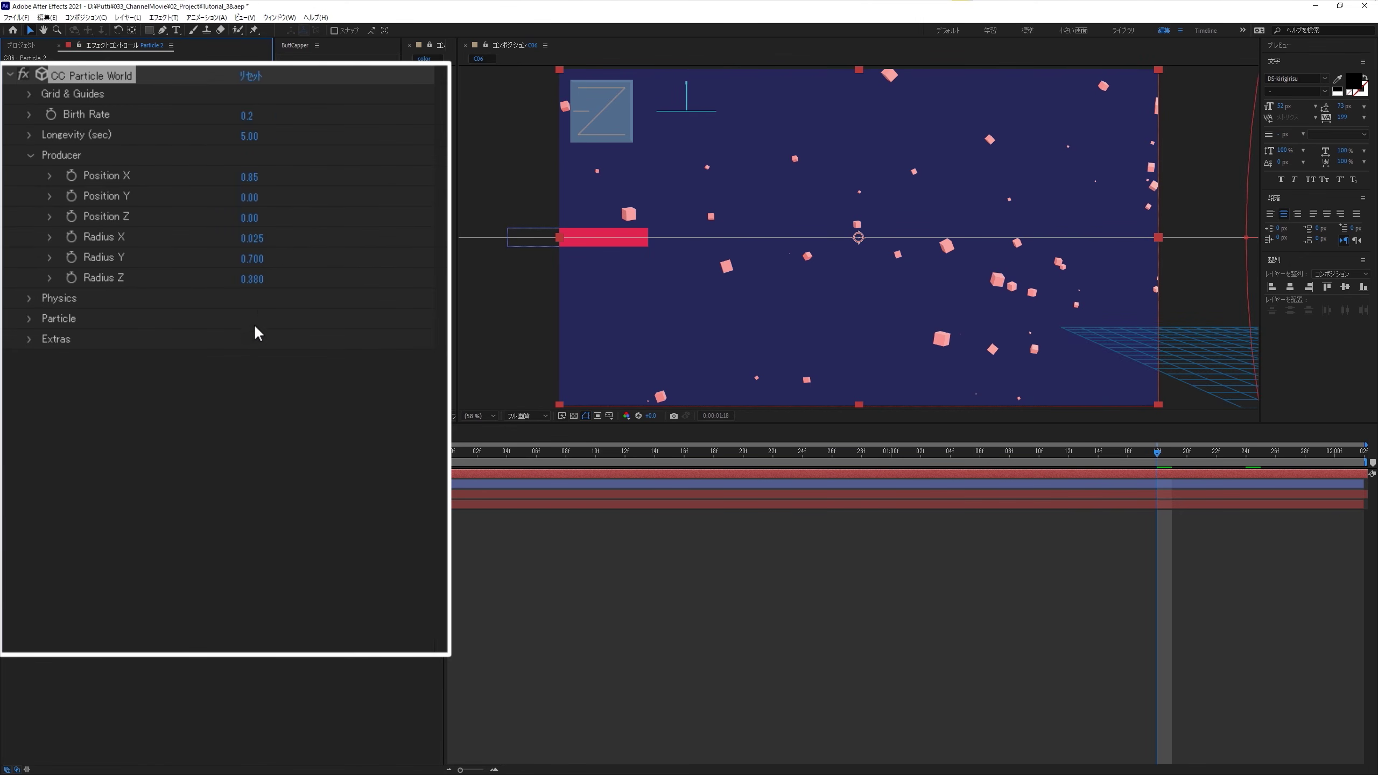
Step: Set the duplicate particle effect's Producer Radius Y to 0.385
{"action": "left_click_drag", "start_coordinate": [255, 258], "coordinate": [217, 257]}
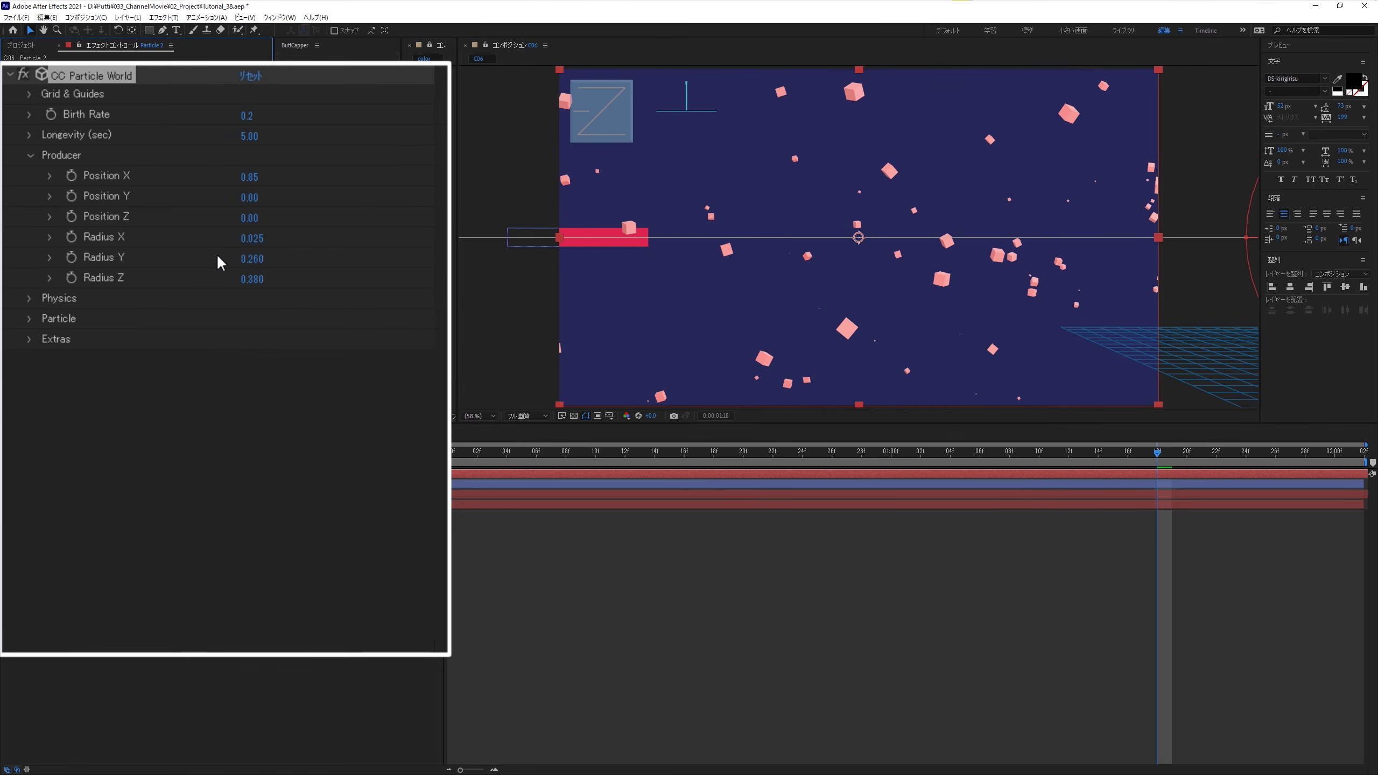
{"action": "left_click", "coordinate": [253, 259]}
{"action": "type", "text": "0.385"}
{"action": "left_click", "coordinate": [235, 457]}
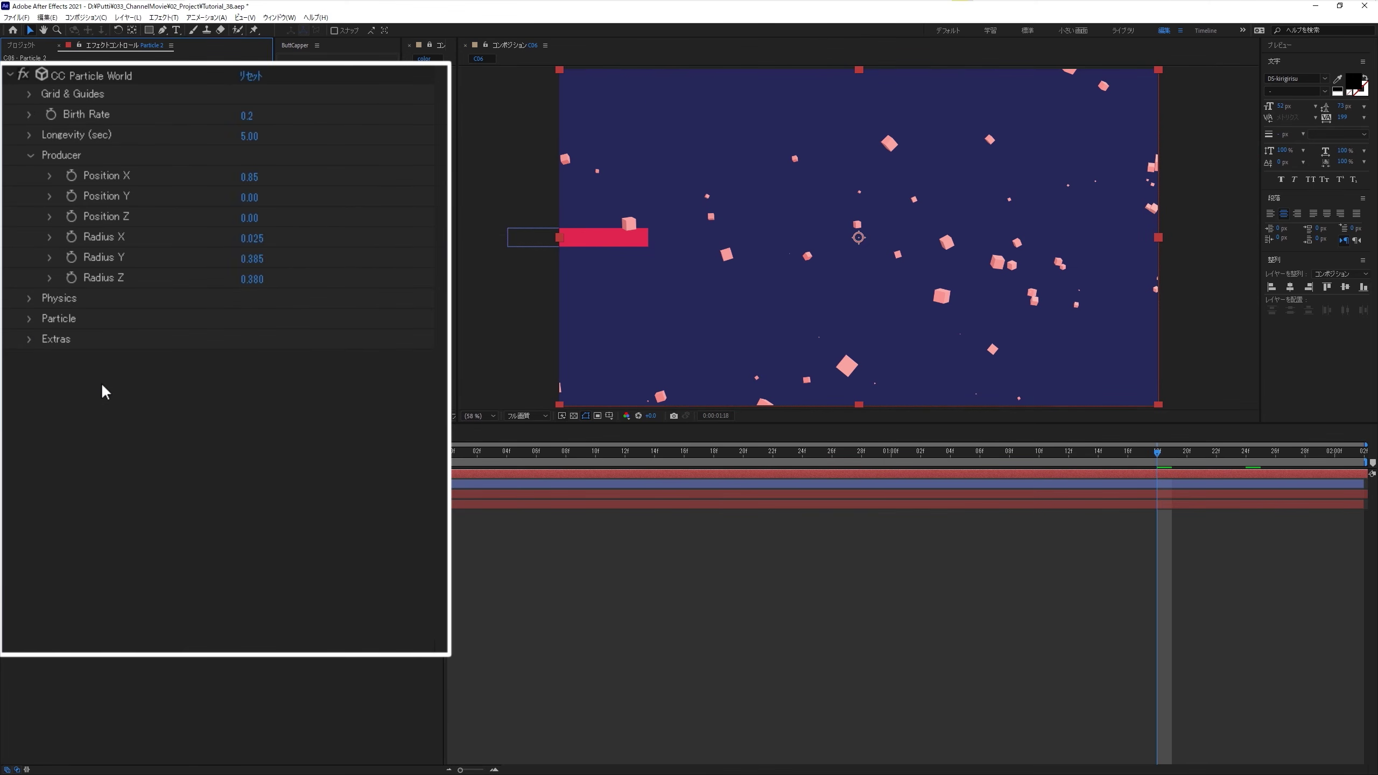
Step: Set the duplicate's particle Birth Size and Death Size both to 0.25
{"action": "left_click", "coordinate": [27, 319]}
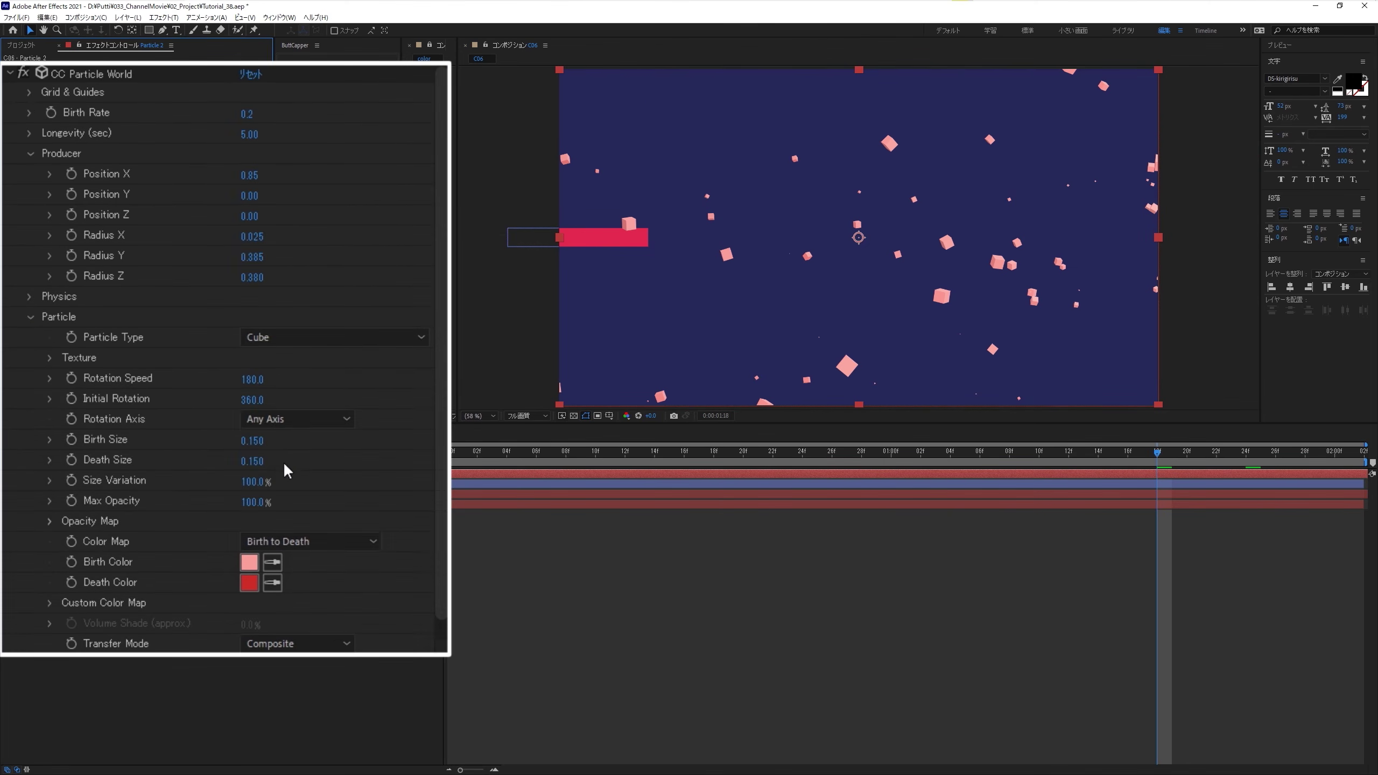
{"action": "type", "text": "0.25"}
{"action": "key", "text": "Tab"}
{"action": "type", "text": "0.25"}
{"action": "key", "text": "Return"}
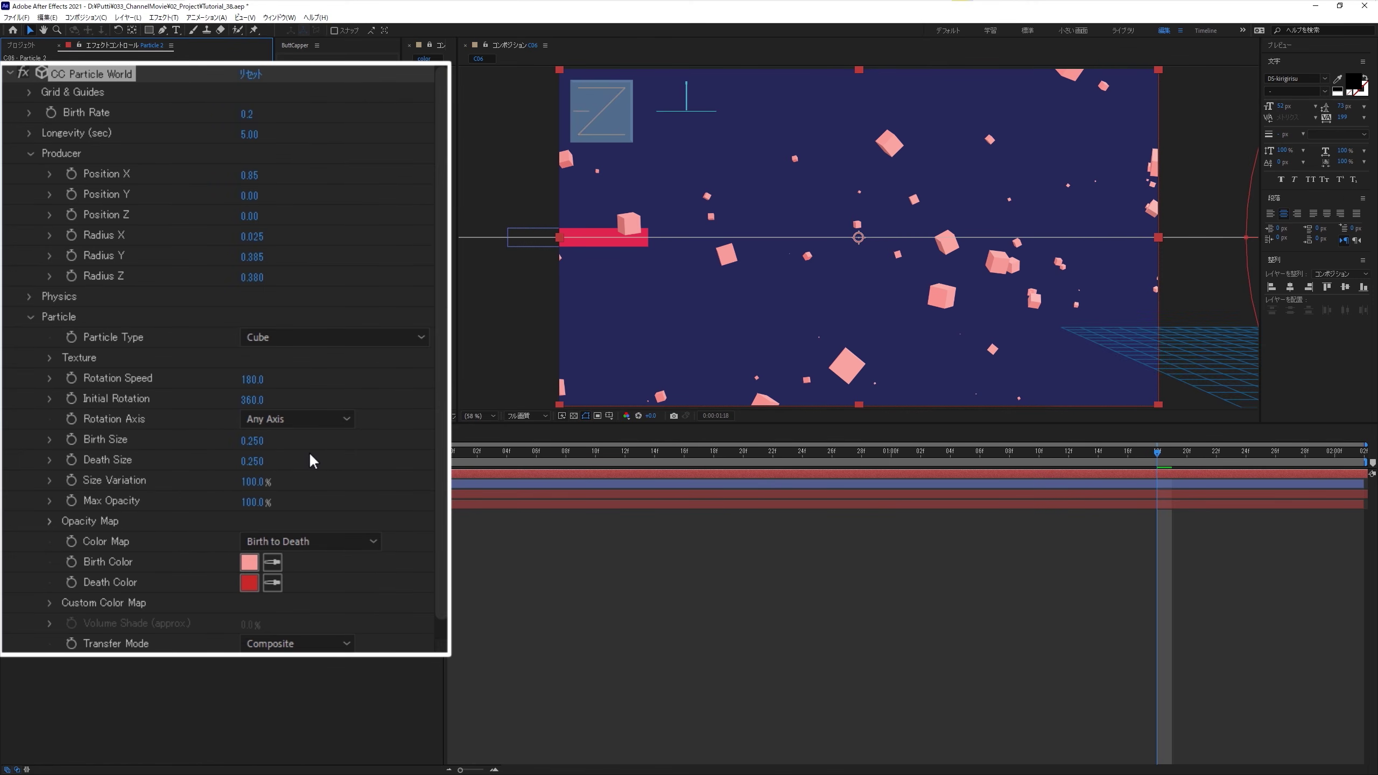
{"action": "left_click", "coordinate": [311, 455]}
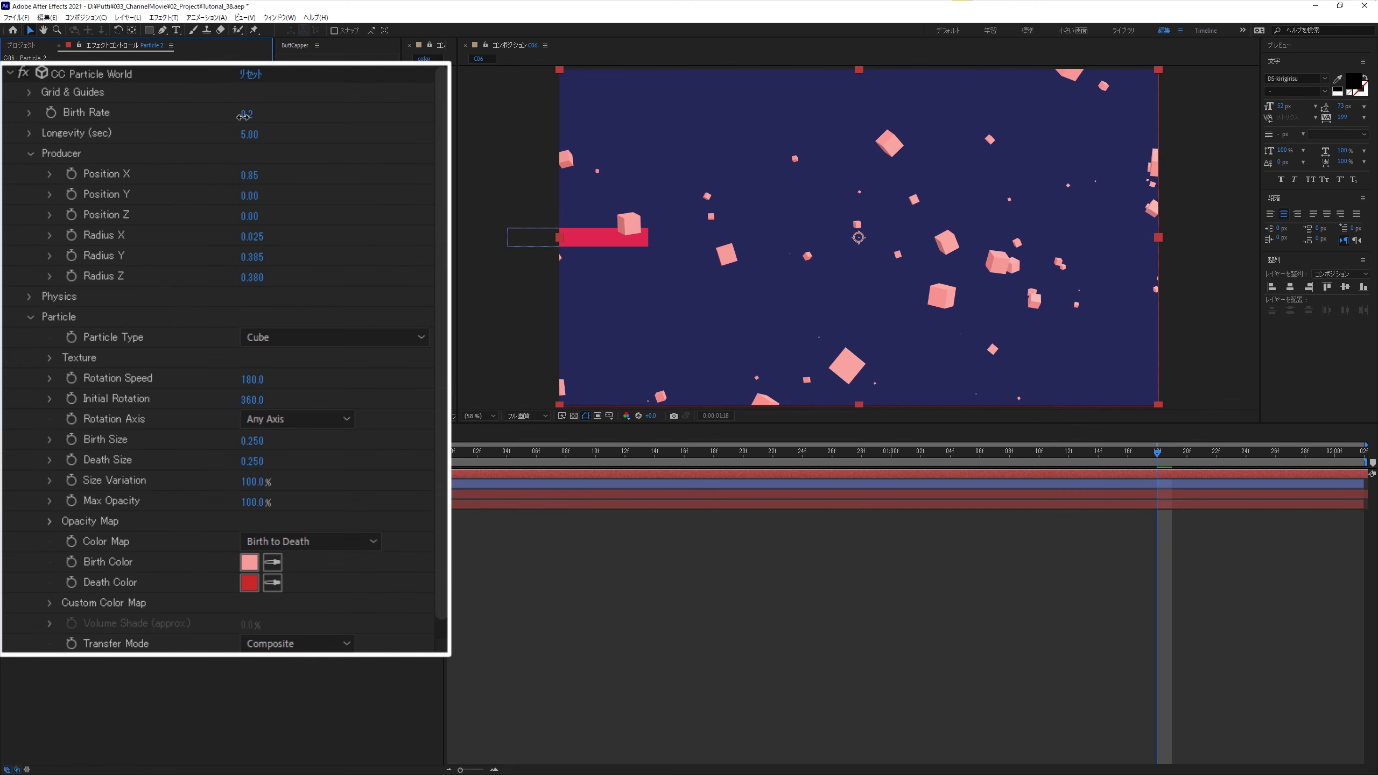
Step: Lower the duplicate's Birth Rate to 0.1 and scrub through the timeline to check the particles
{"action": "left_click", "coordinate": [247, 114]}
{"action": "type", "text": "0.1"}
{"action": "key", "text": "Return"}
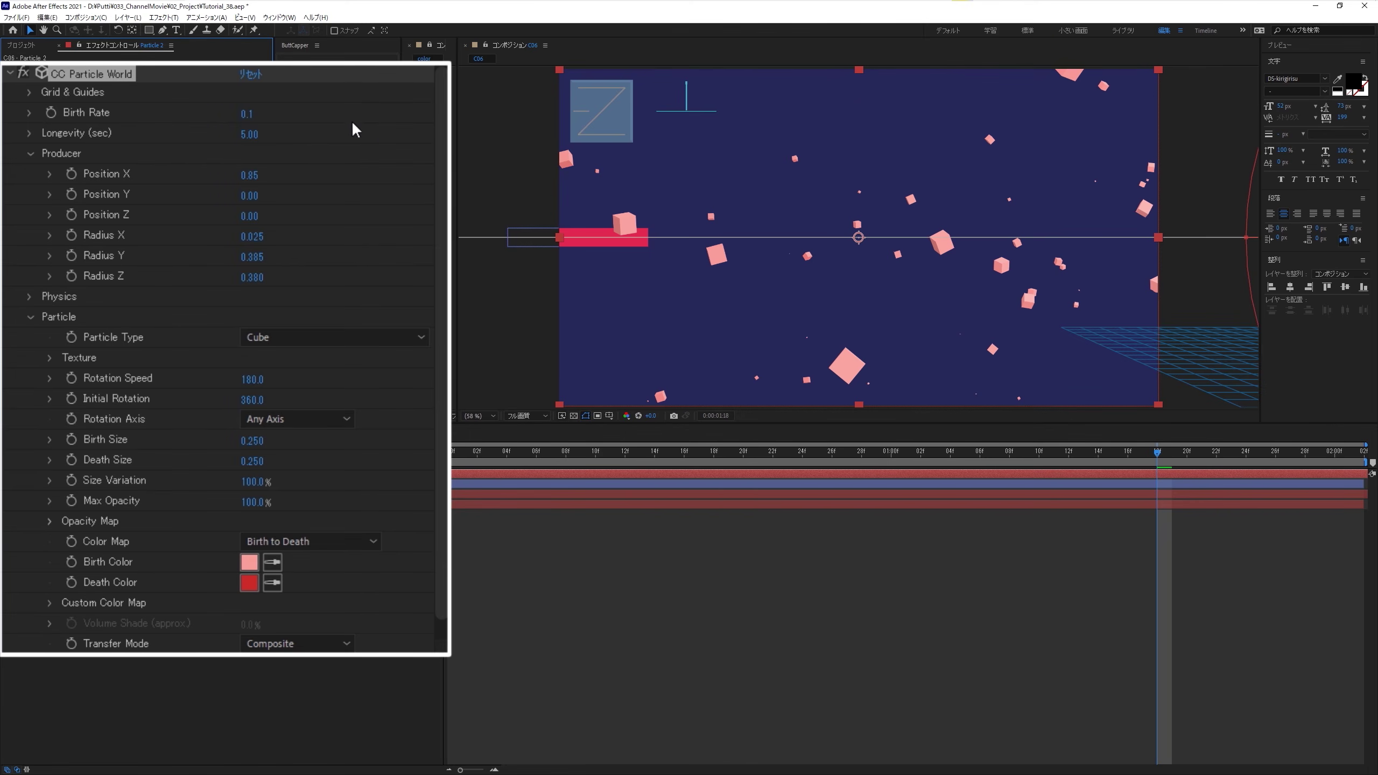
{"action": "left_click", "coordinate": [349, 123]}
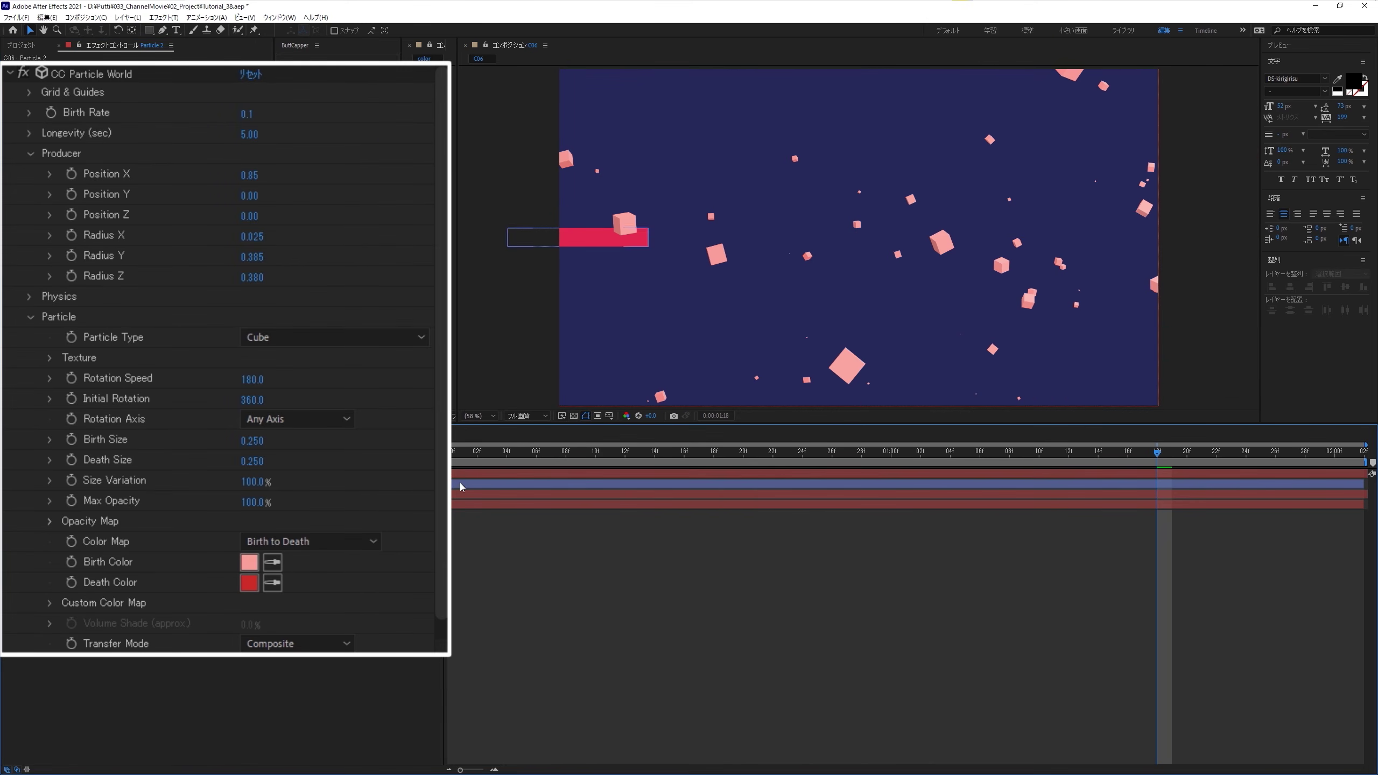
{"action": "left_click", "coordinate": [467, 461]}
{"action": "left_click_drag", "start_coordinate": [480, 473], "coordinate": [831, 570]}
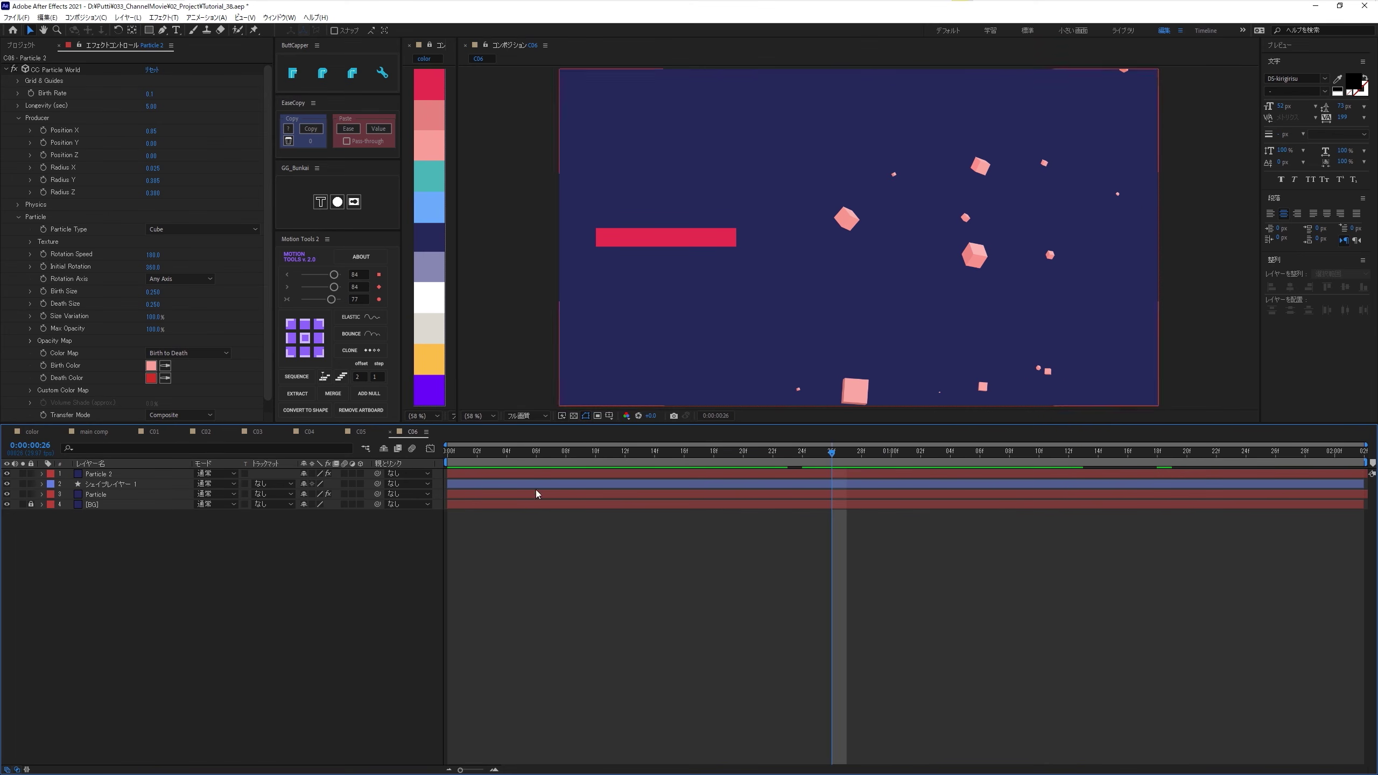
Step: Select both Particle layers and slide them earlier in time so cubes already fill the frame at 0:00:00:00
{"action": "left_click_drag", "start_coordinate": [468, 462], "coordinate": [447, 461]}
{"action": "left_click", "coordinate": [461, 474]}
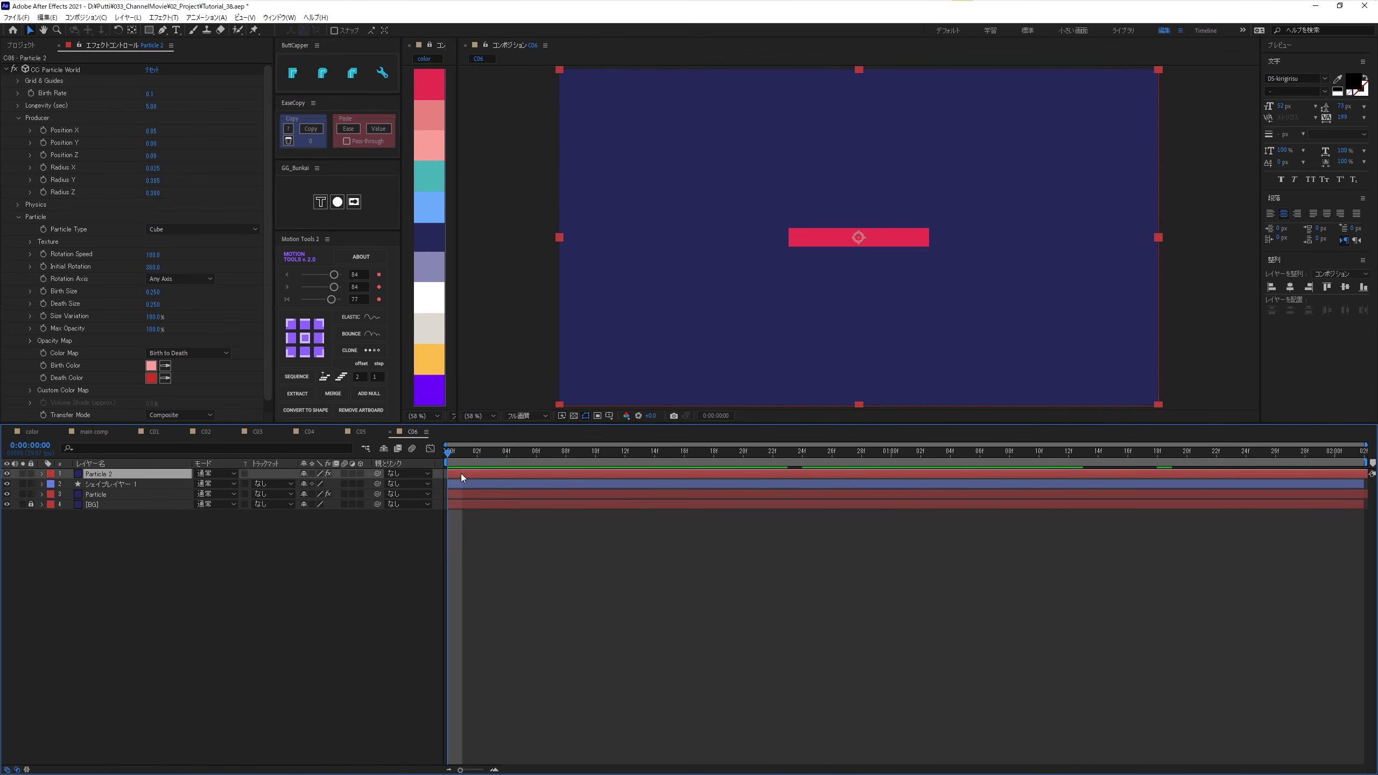
{"action": "left_click", "coordinate": [476, 493], "text": "ctrl"}
{"action": "left_click_drag", "start_coordinate": [452, 461], "coordinate": [521, 477]}
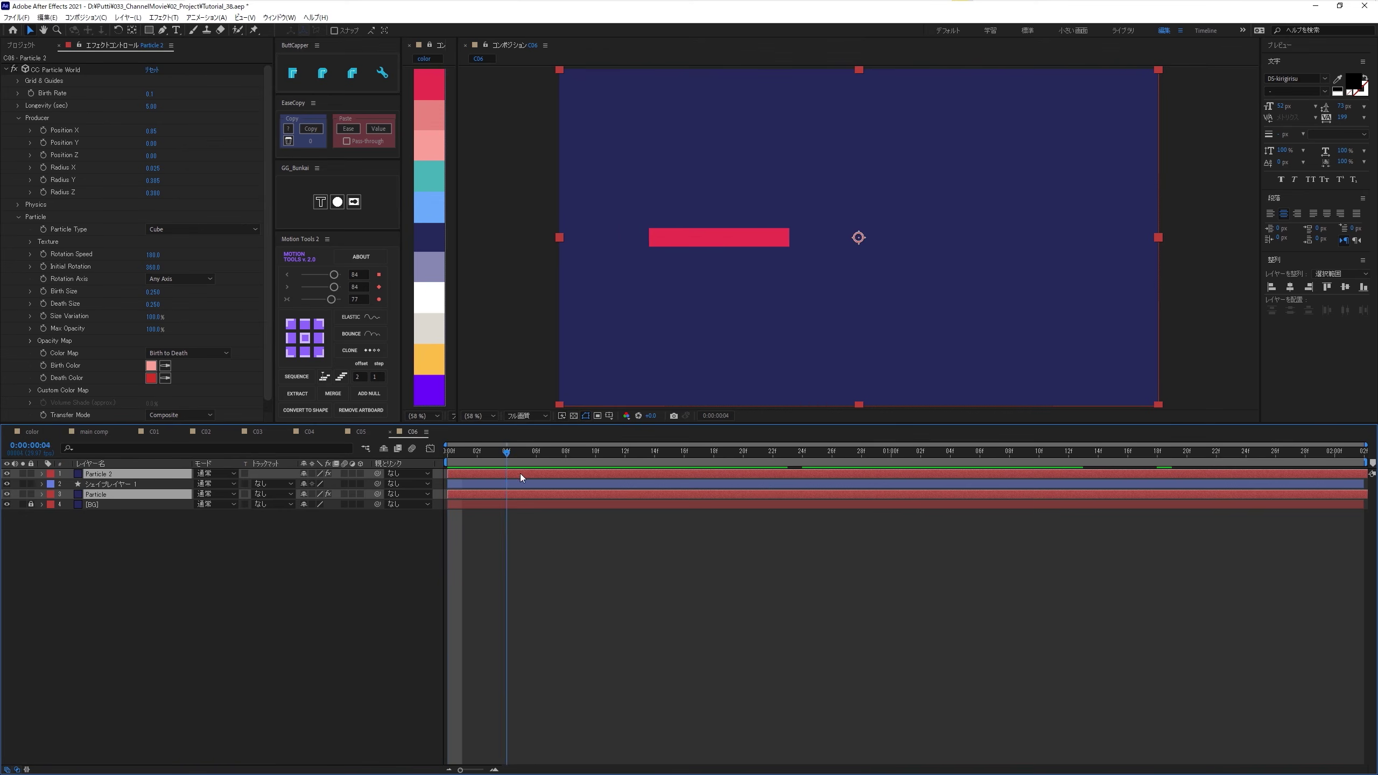
{"action": "left_click_drag", "start_coordinate": [626, 494], "coordinate": [493, 498]}
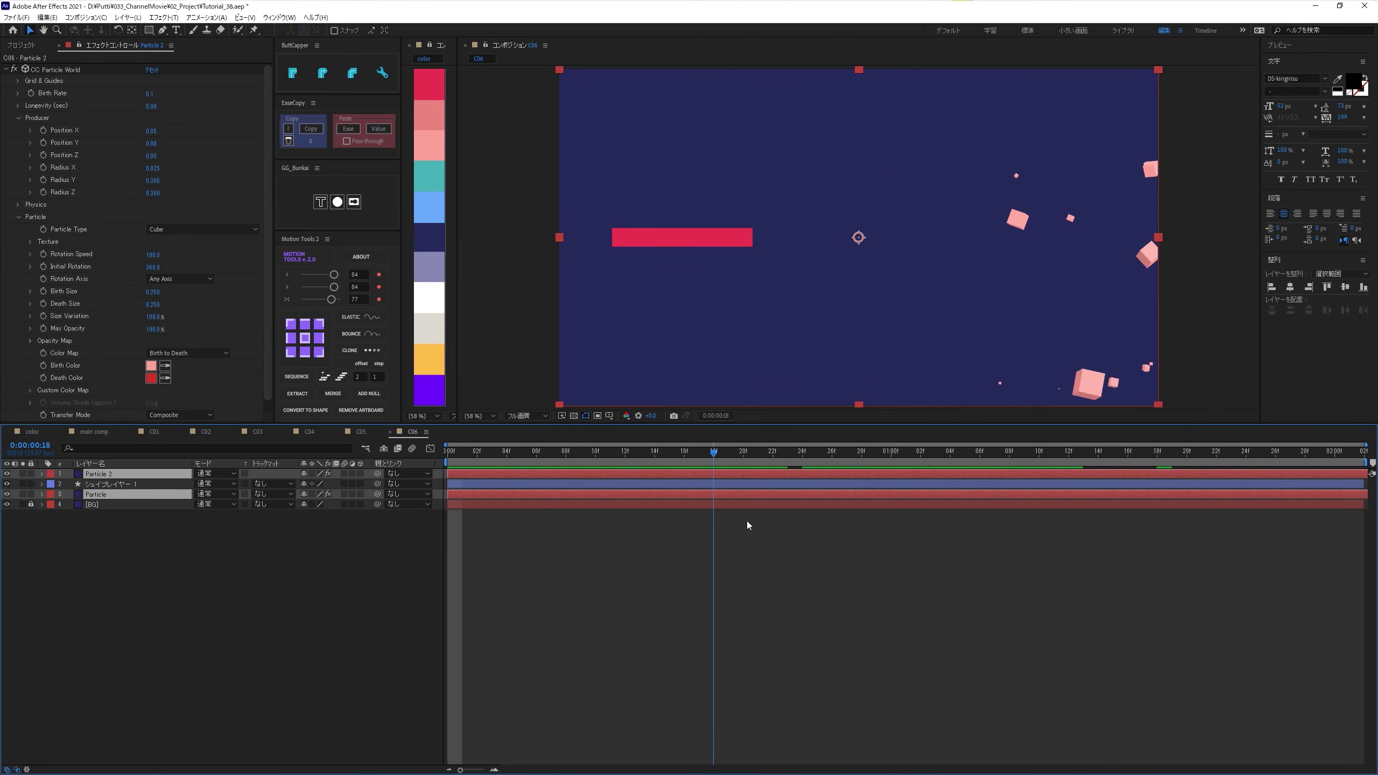
{"action": "left_click_drag", "start_coordinate": [828, 526], "coordinate": [382, 495]}
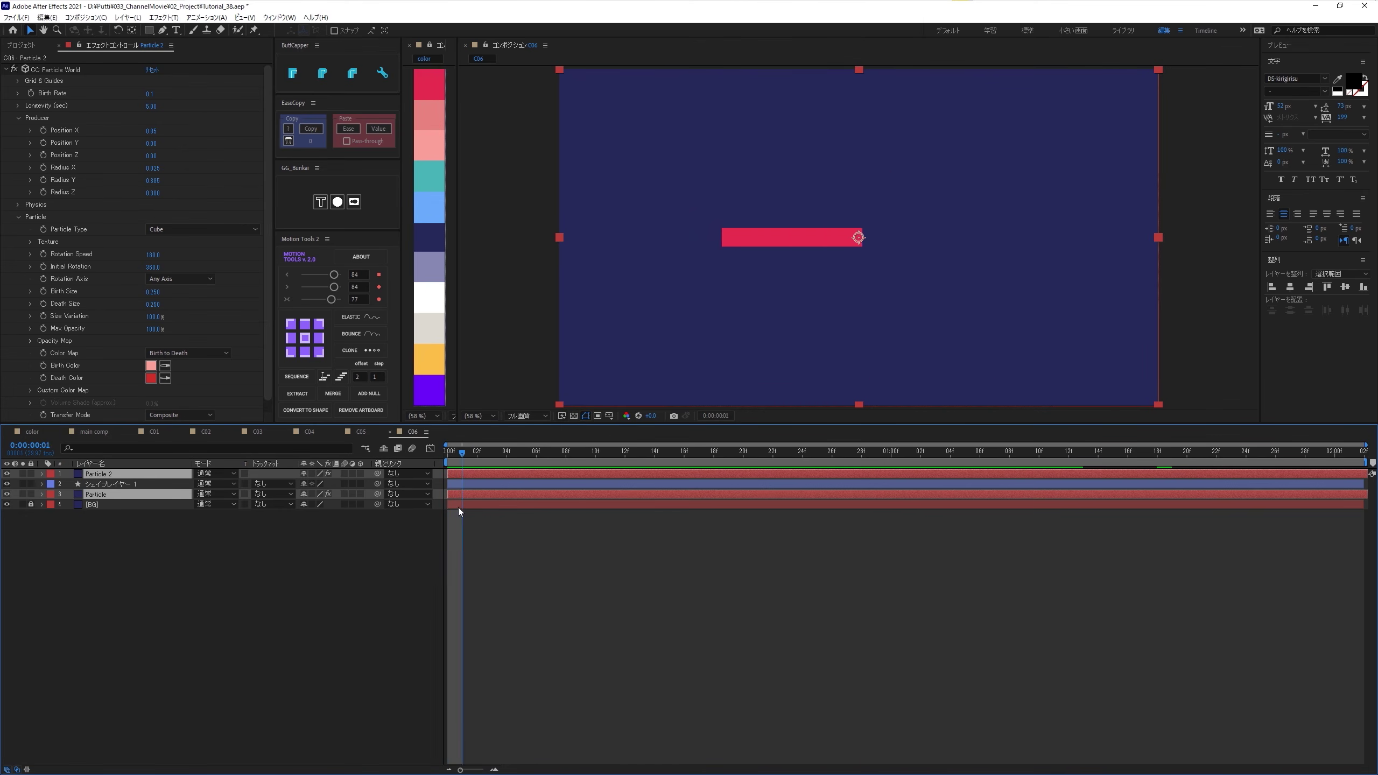
{"action": "left_click_drag", "start_coordinate": [1121, 477], "coordinate": [1080, 476]}
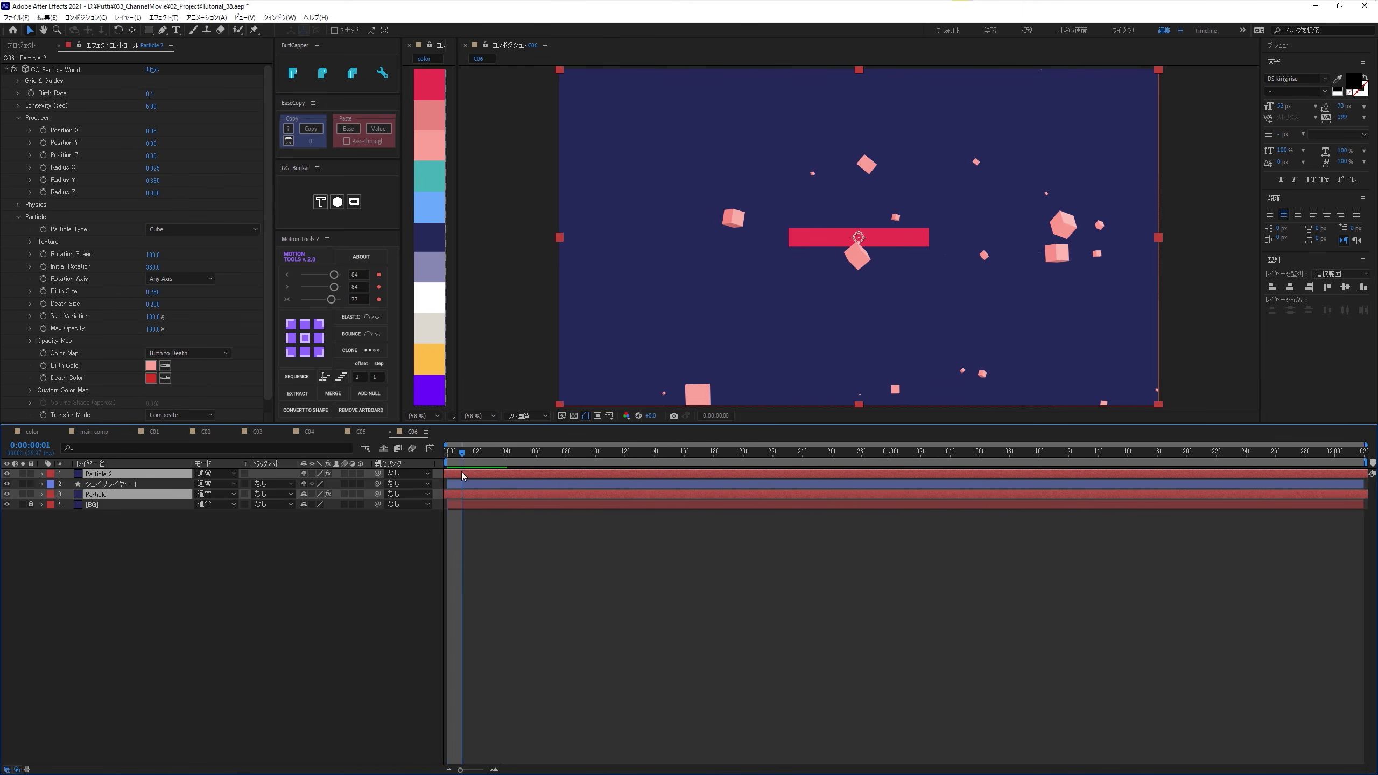
Step: Scrub through the composition and play it from the start to review the rectangle with both particle layers
{"action": "left_click_drag", "start_coordinate": [463, 476], "coordinate": [959, 544]}
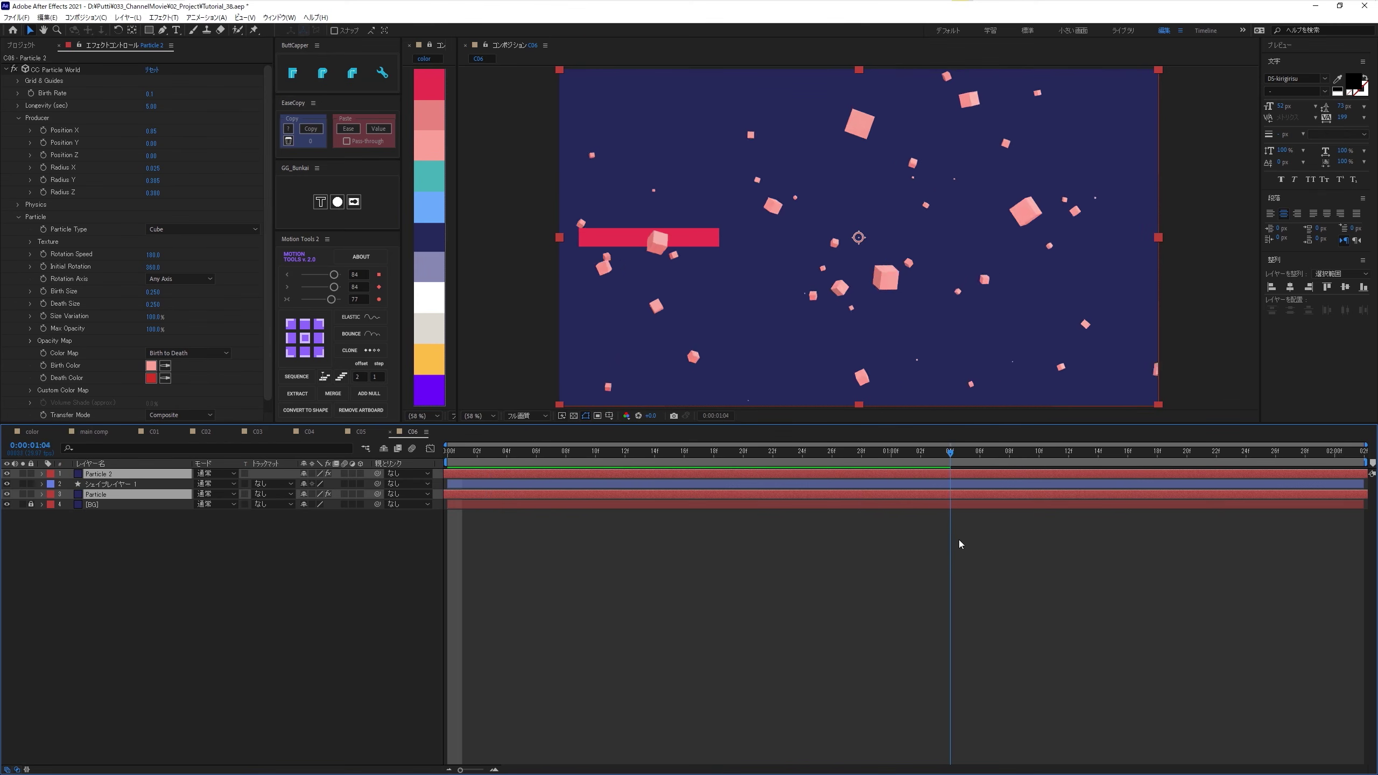
{"action": "key", "text": "space"}
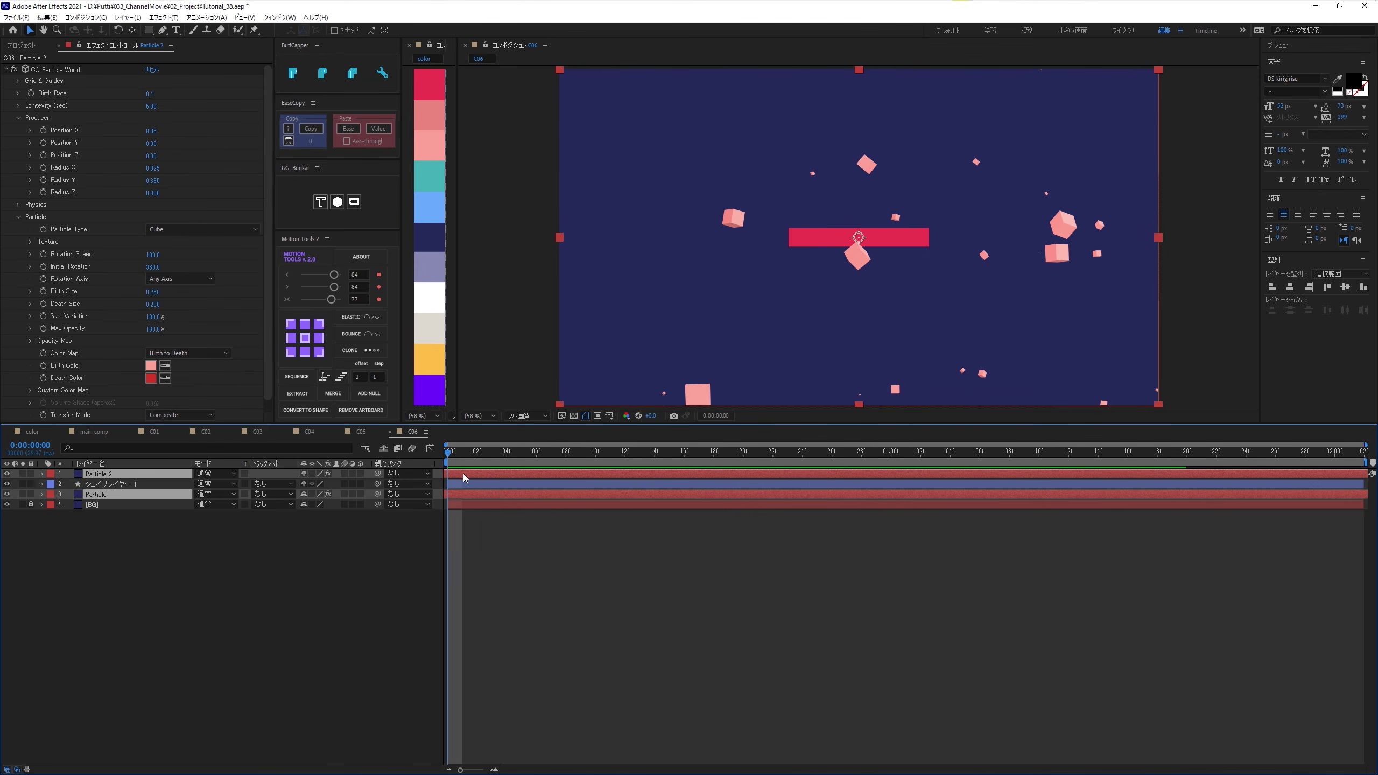
{"action": "left_click_drag", "start_coordinate": [461, 472], "coordinate": [452, 483]}
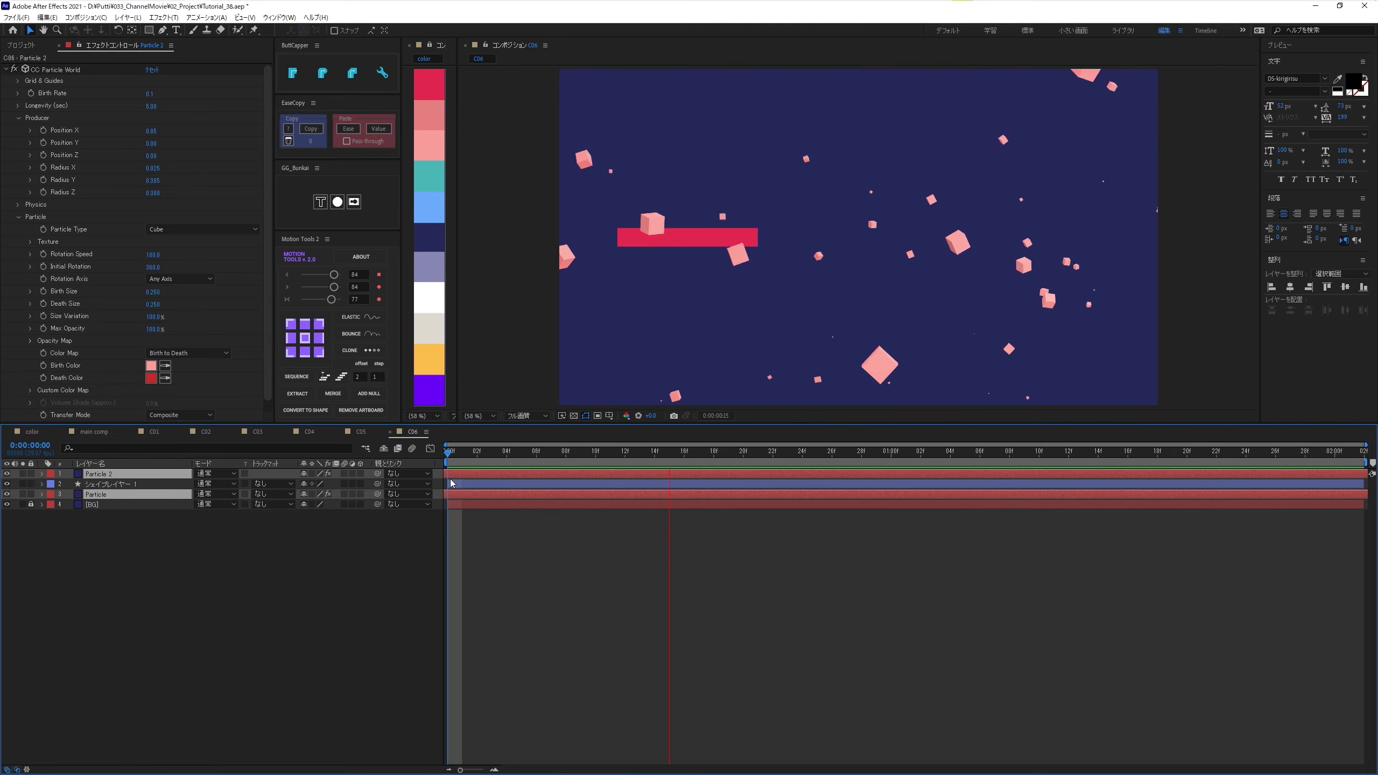